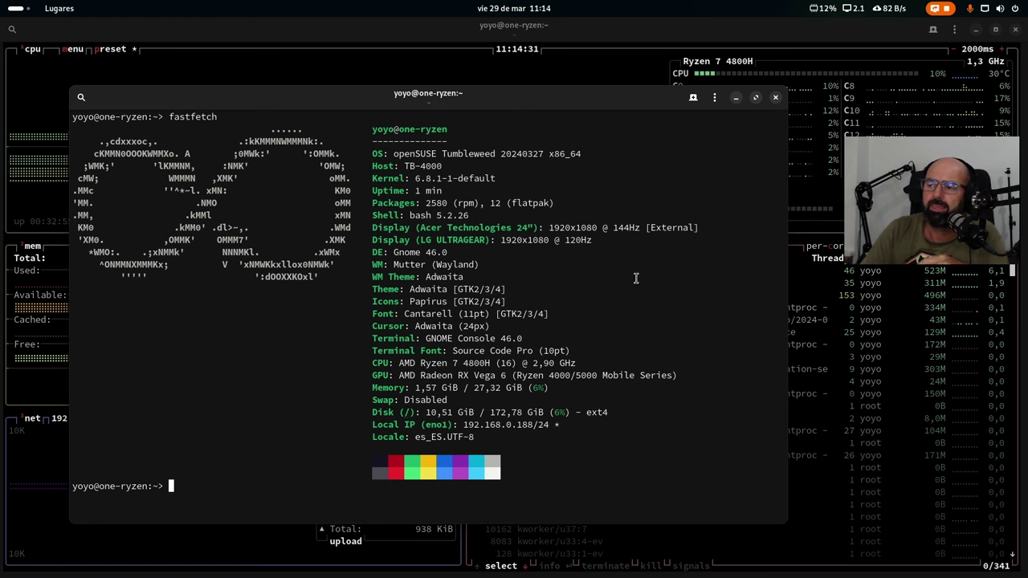
Minimize both terminal windows and browse the pages of the application grid.
{"action": "left_click", "coordinate": [736, 98]}
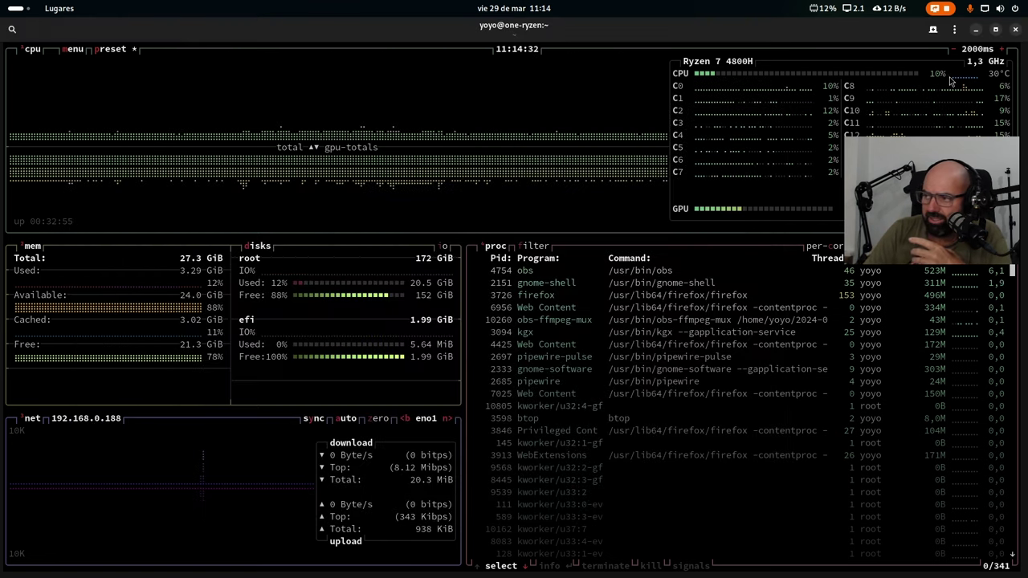
{"action": "left_click", "coordinate": [975, 32]}
{"action": "key", "text": "super"}
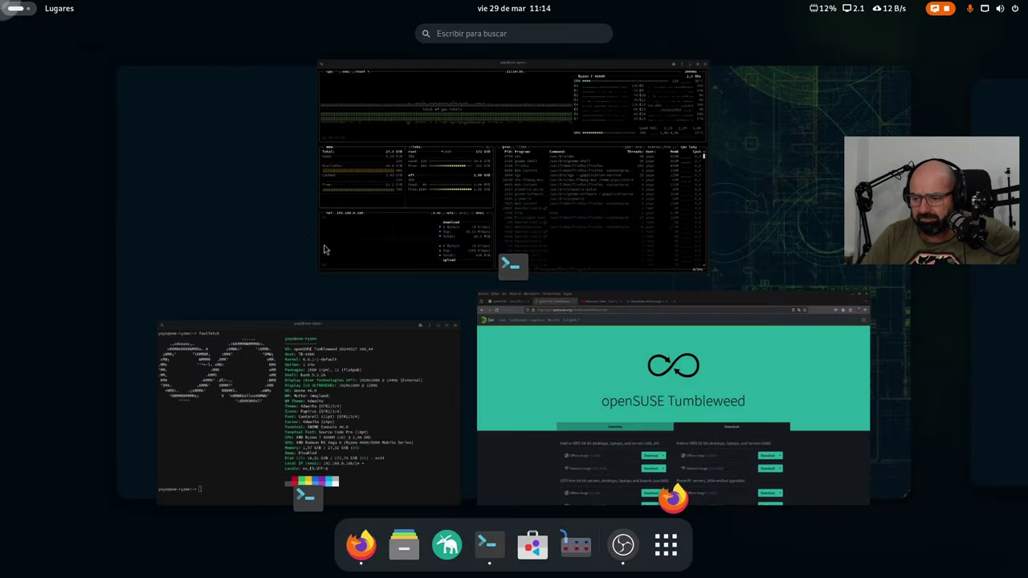
{"action": "key", "text": "super"}
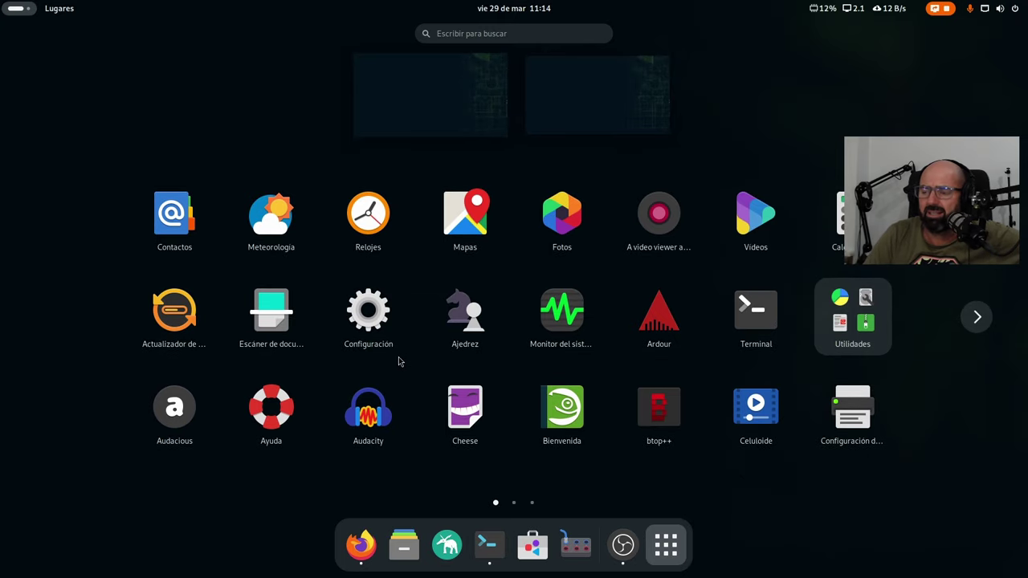
{"action": "scroll", "coordinate": [398, 362], "scroll_direction": "down", "scroll_amount": 2}
{"action": "scroll", "coordinate": [398, 361], "scroll_direction": "up", "scroll_amount": 2}
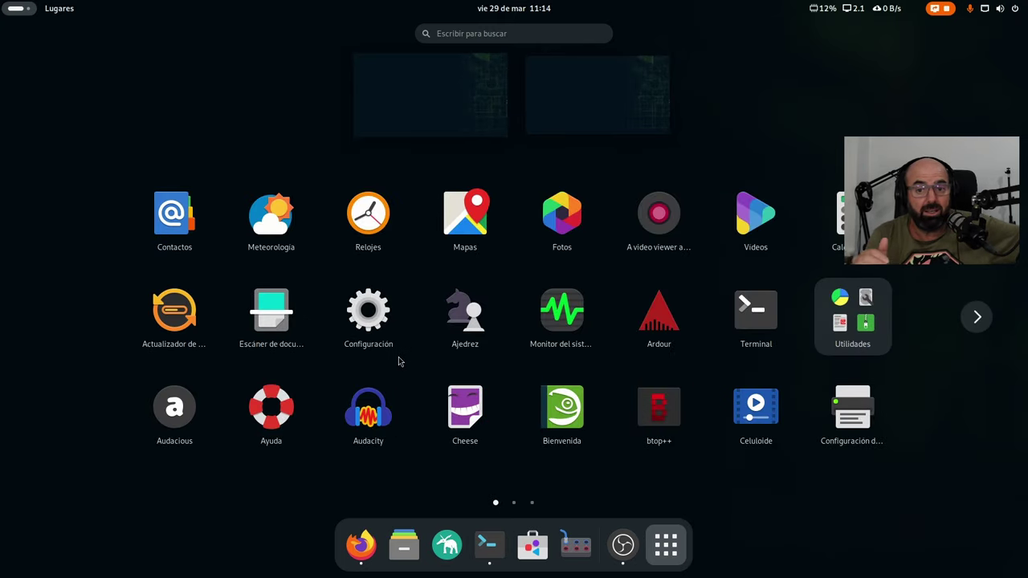
{"action": "scroll", "coordinate": [400, 361], "scroll_direction": "down", "scroll_amount": 1}
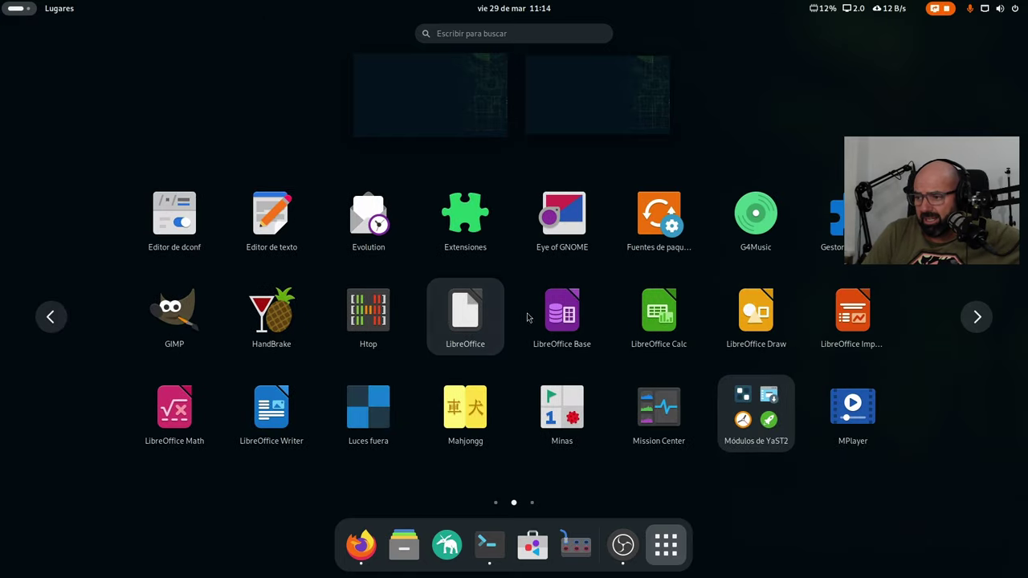
Look through the modules in the Módulos de YaST2 folder of the application grid and close it.
{"action": "left_click", "coordinate": [757, 418]}
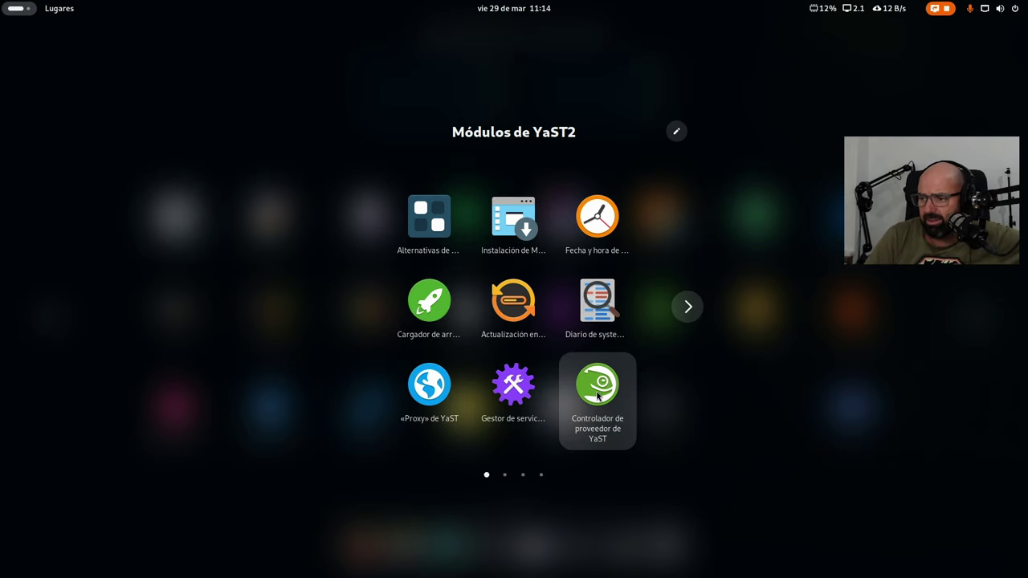
{"action": "left_click", "coordinate": [690, 310]}
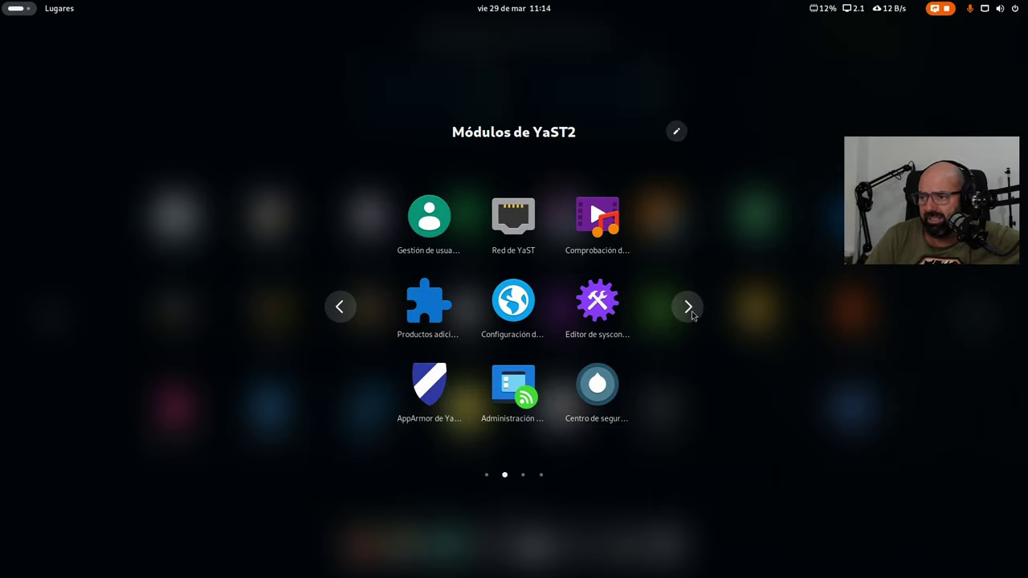
{"action": "left_click", "coordinate": [689, 309]}
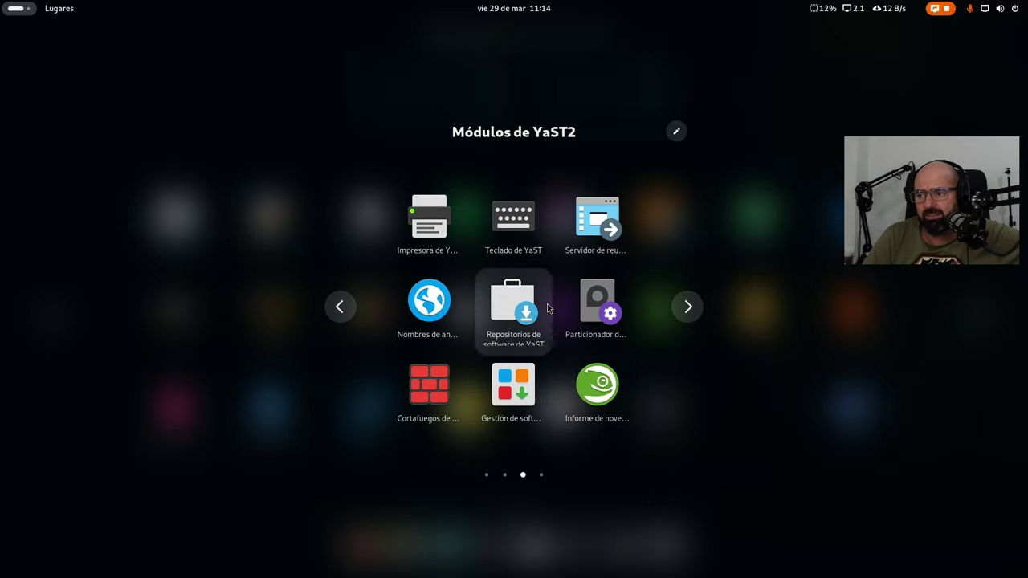
{"action": "left_click", "coordinate": [351, 309]}
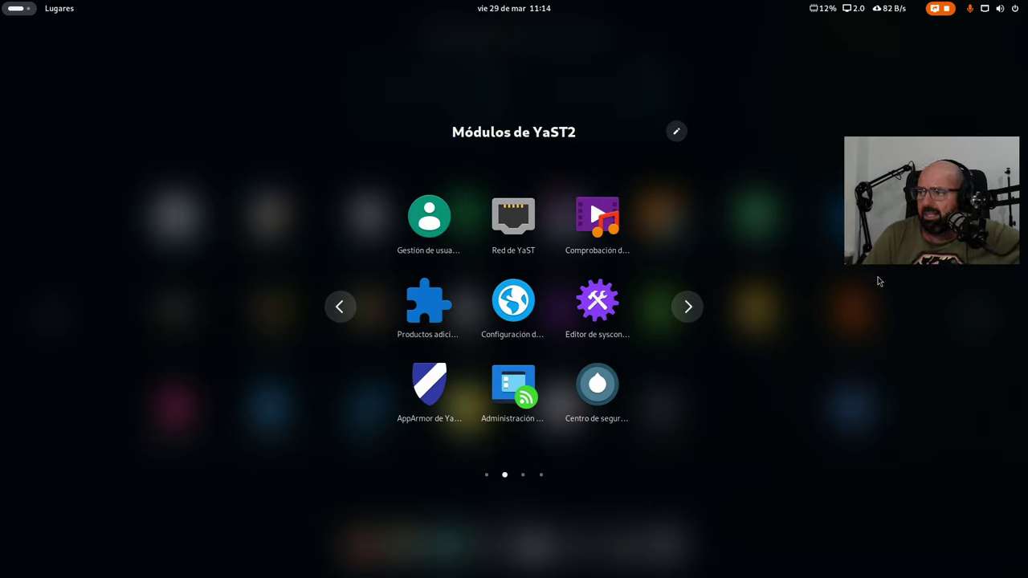
{"action": "key", "text": "Escape"}
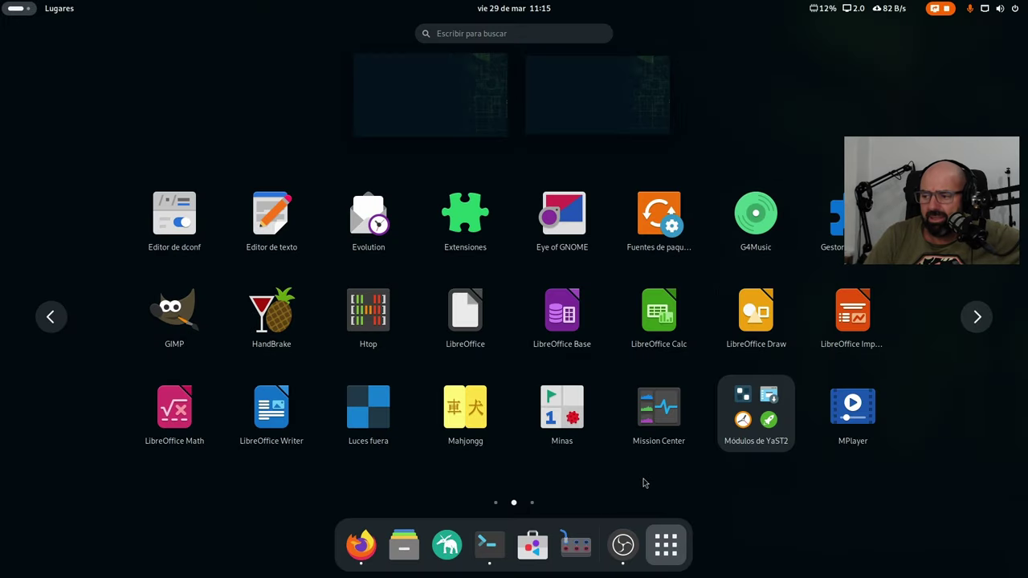
Open the GNOME Software store and search the applications for "mission center".
{"action": "left_click", "coordinate": [532, 545]}
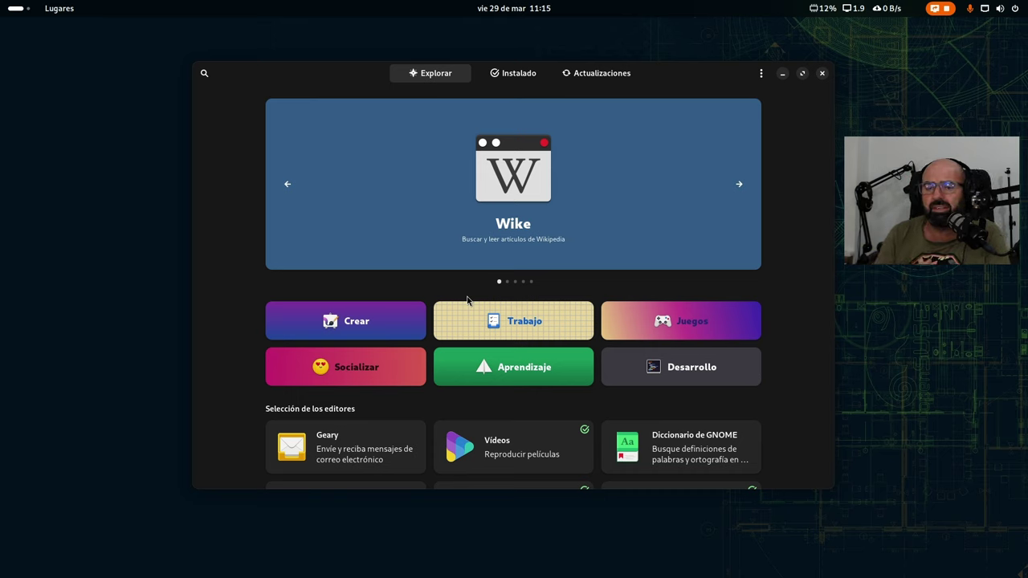
{"action": "left_click", "coordinate": [203, 71]}
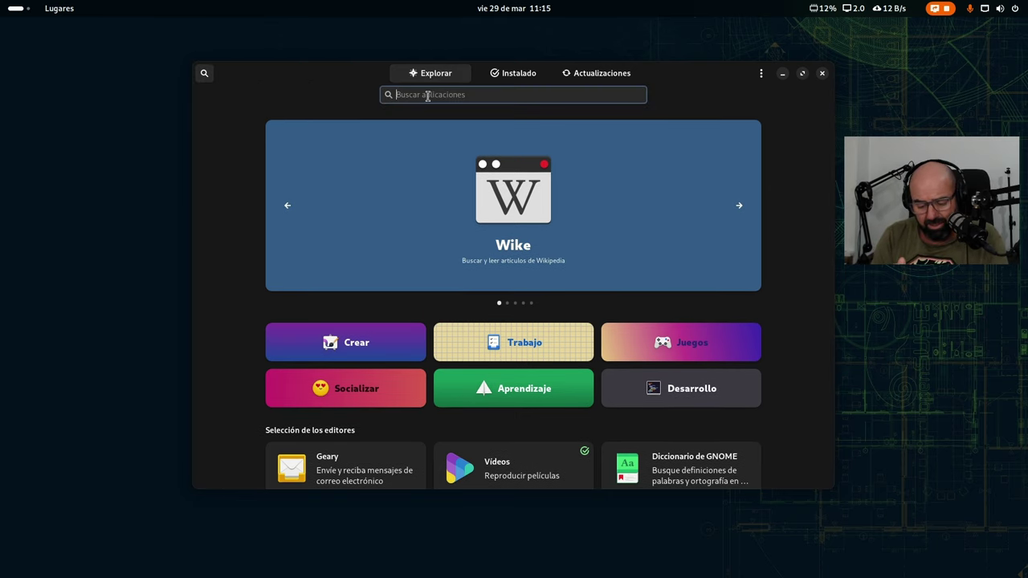
{"action": "type", "text": "missio"}
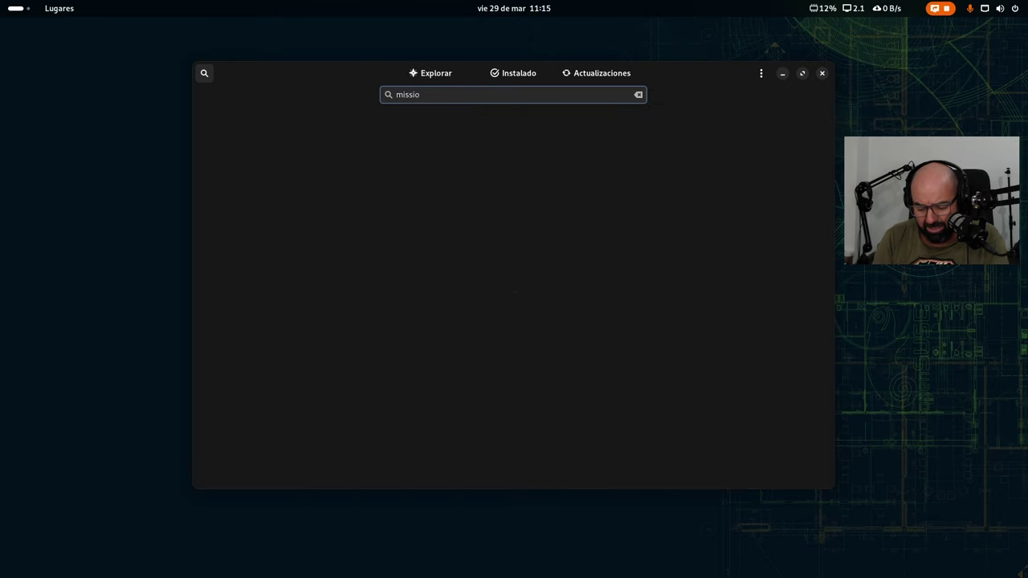
{"action": "type", "text": "n c"}
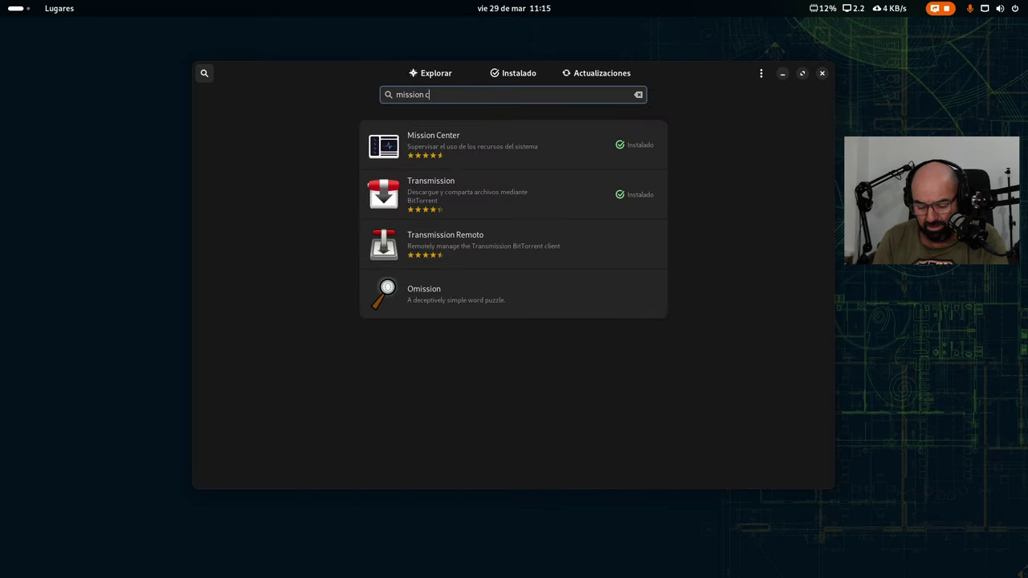
{"action": "type", "text": "enter"}
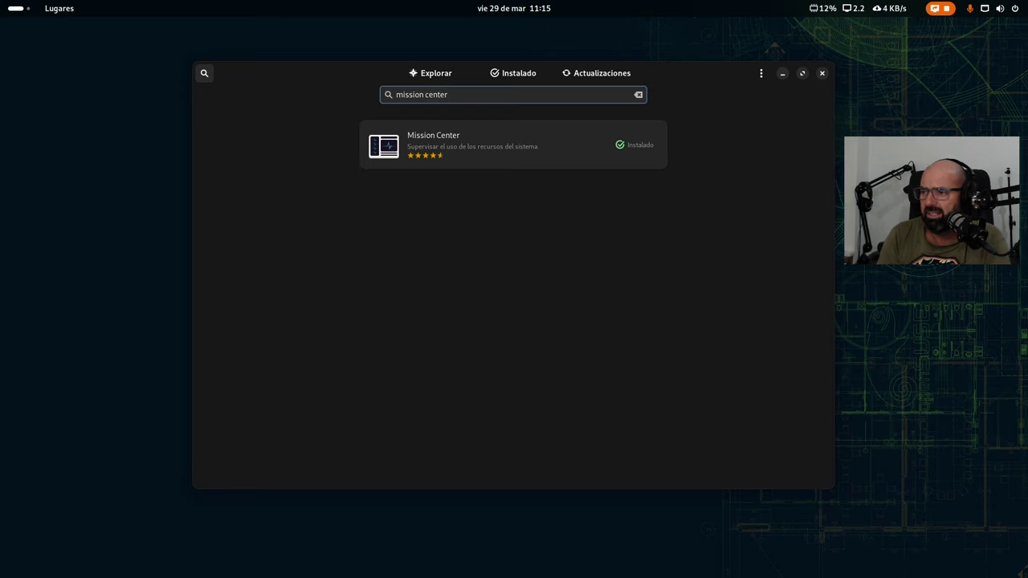
Replace the search term with "parabolic" to look up that application.
{"action": "key", "text": "BackSpace"}
{"action": "key", "text": "BackSpace"}
{"action": "key", "text": "BackSpace"}
{"action": "key", "text": "BackSpace"}
{"action": "key", "text": "BackSpace"}
{"action": "key", "text": "BackSpace"}
{"action": "key", "text": "BackSpace"}
{"action": "key", "text": "BackSpace"}
{"action": "key", "text": "BackSpace"}
{"action": "key", "text": "BackSpace"}
{"action": "key", "text": "BackSpace"}
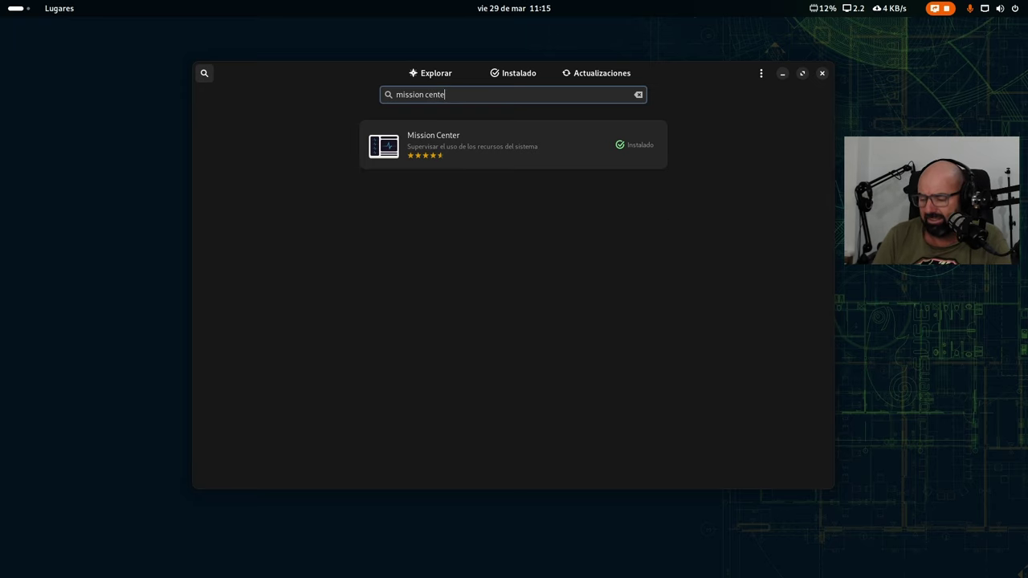
{"action": "key", "text": "BackSpace"}
{"action": "key", "text": "BackSpace"}
{"action": "key", "text": "BackSpace"}
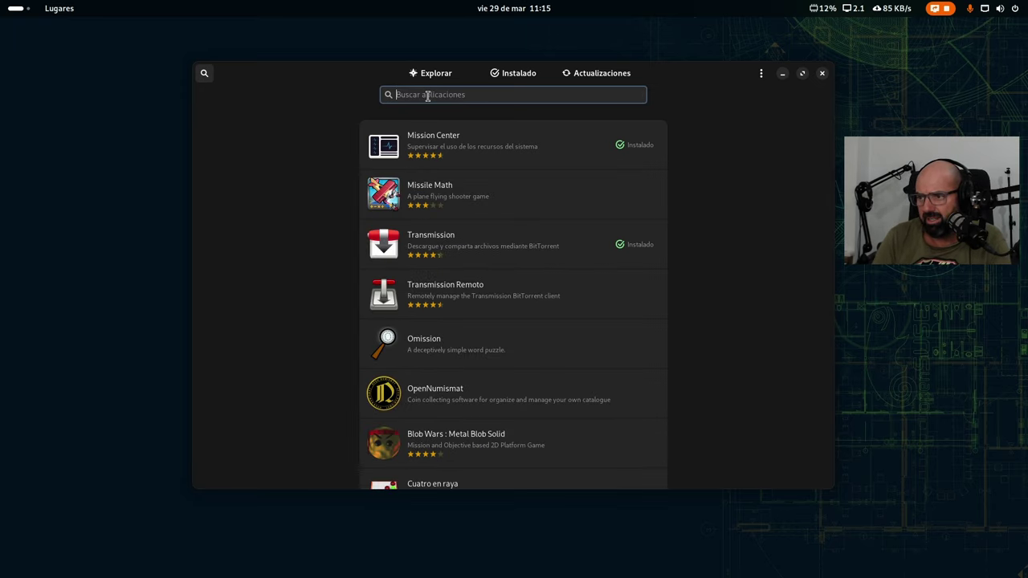
{"action": "type", "text": "p"}
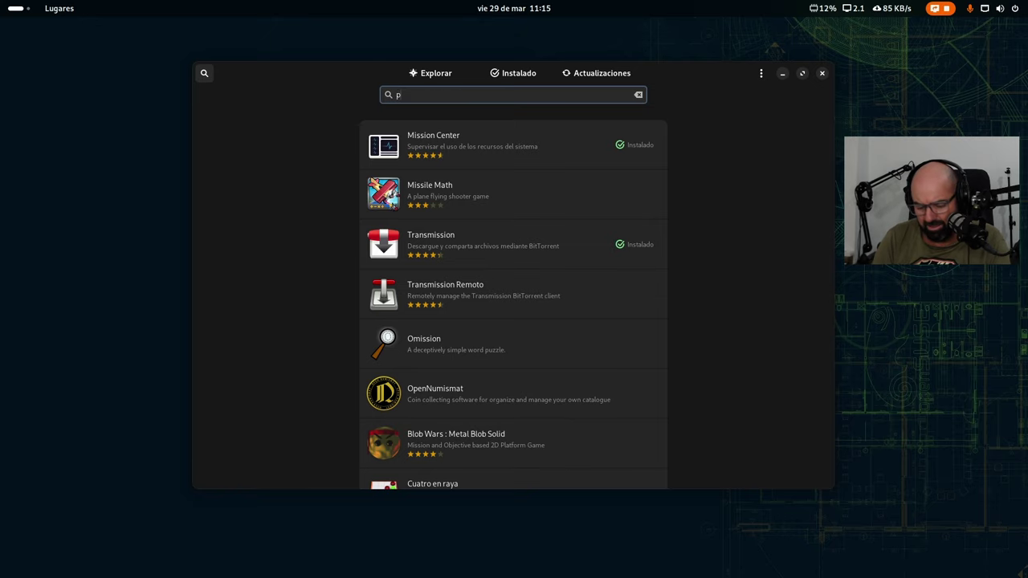
{"action": "type", "text": "arabolic"}
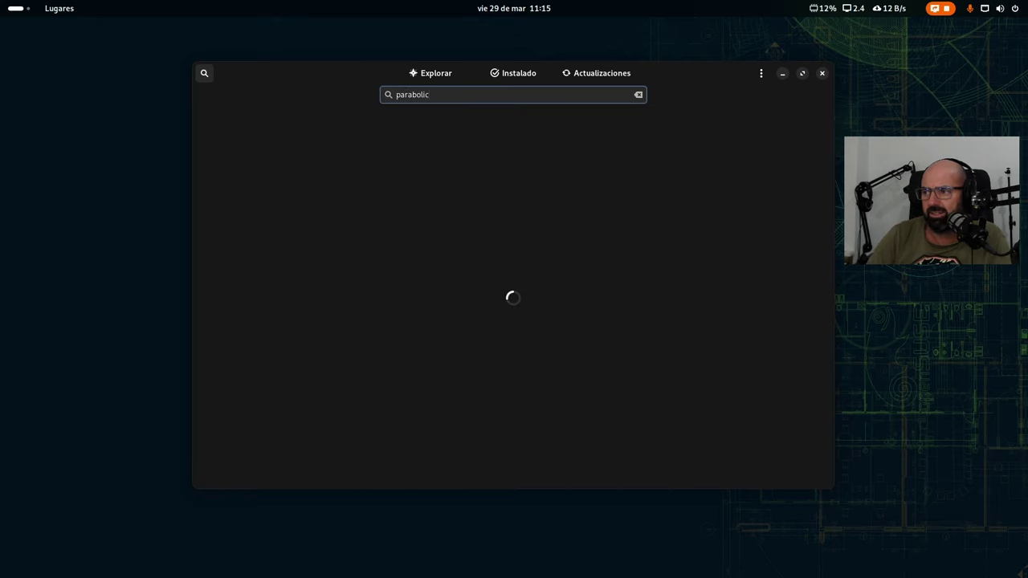
Clear the search and look for "spotify" in the software store.
{"action": "key", "text": "BackSpace"}
{"action": "key", "text": "BackSpace"}
{"action": "key", "text": "BackSpace"}
{"action": "key", "text": "BackSpace"}
{"action": "key", "text": "BackSpace"}
{"action": "key", "text": "BackSpace"}
{"action": "key", "text": "BackSpace"}
{"action": "key", "text": "BackSpace"}
{"action": "key", "text": "BackSpace"}
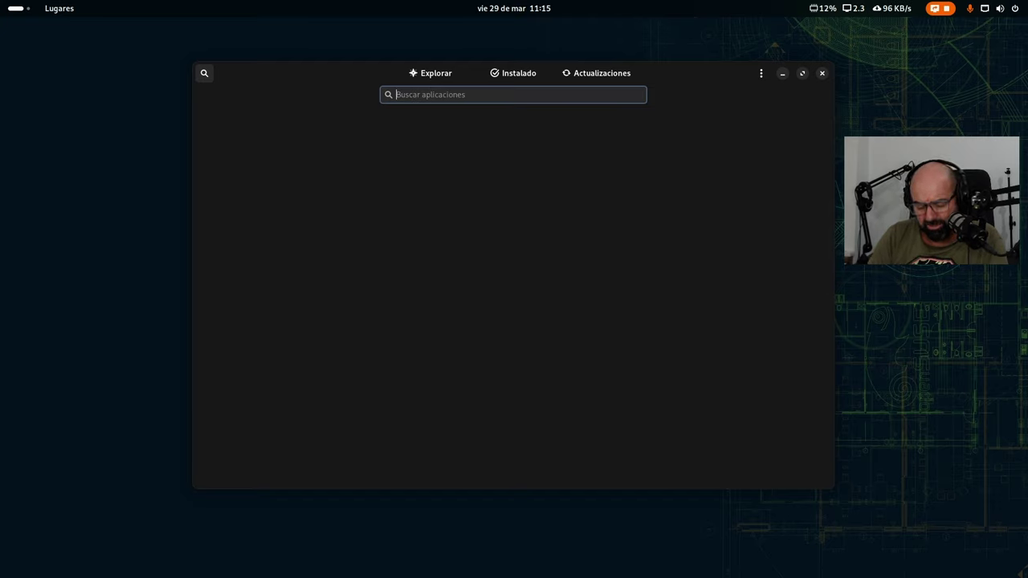
{"action": "type", "text": "spo"}
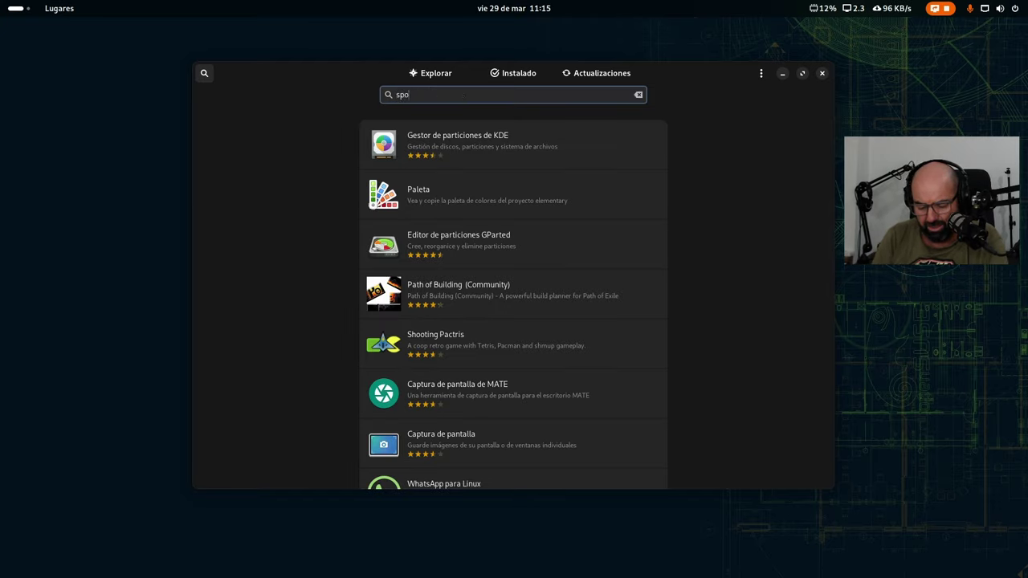
{"action": "type", "text": "tify"}
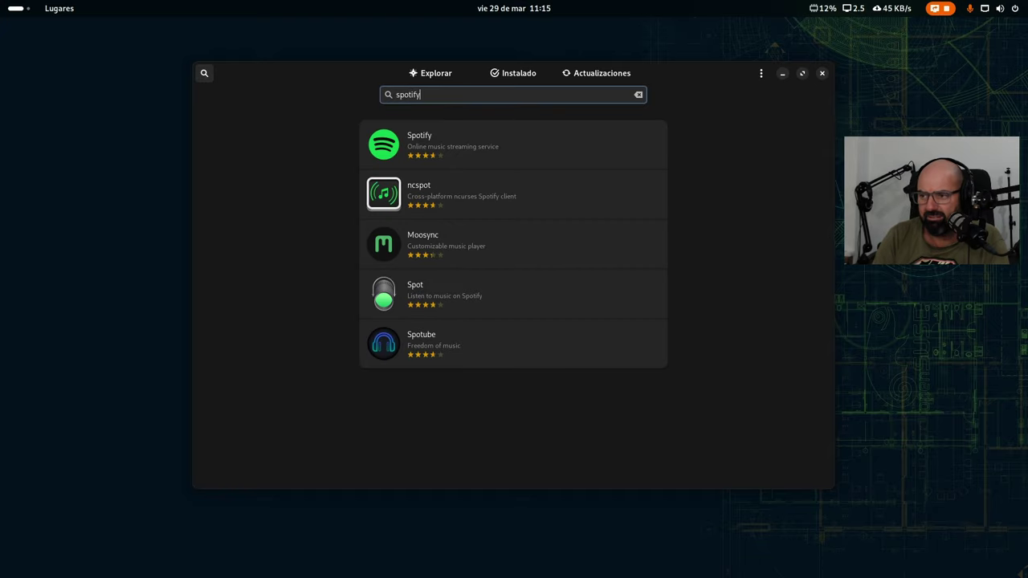
Install Spotify from its store page, authenticating with the administrator password.
{"action": "left_click", "coordinate": [472, 142]}
{"action": "left_click", "coordinate": [693, 130]}
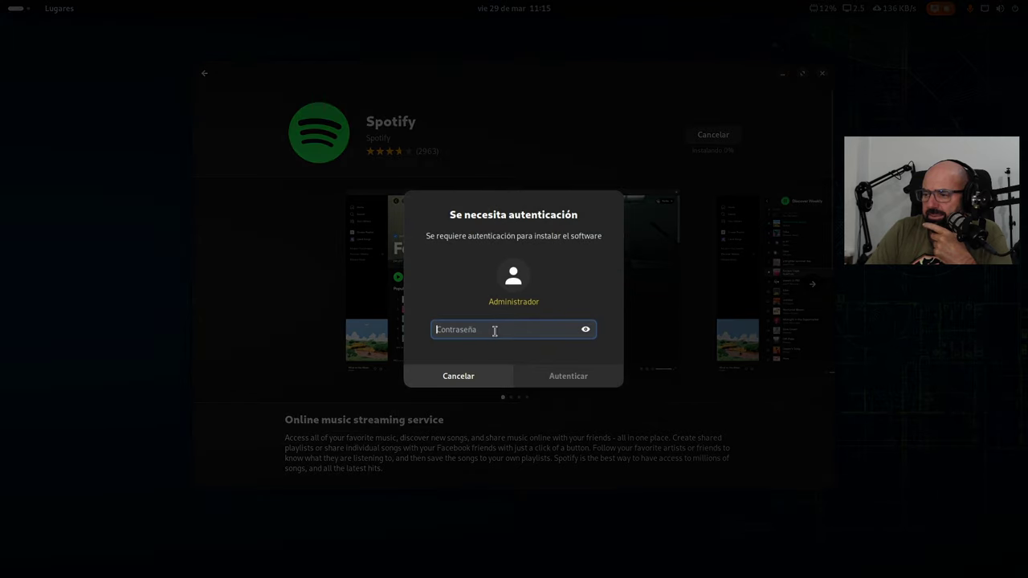
{"action": "type", "text": "•••••••••"}
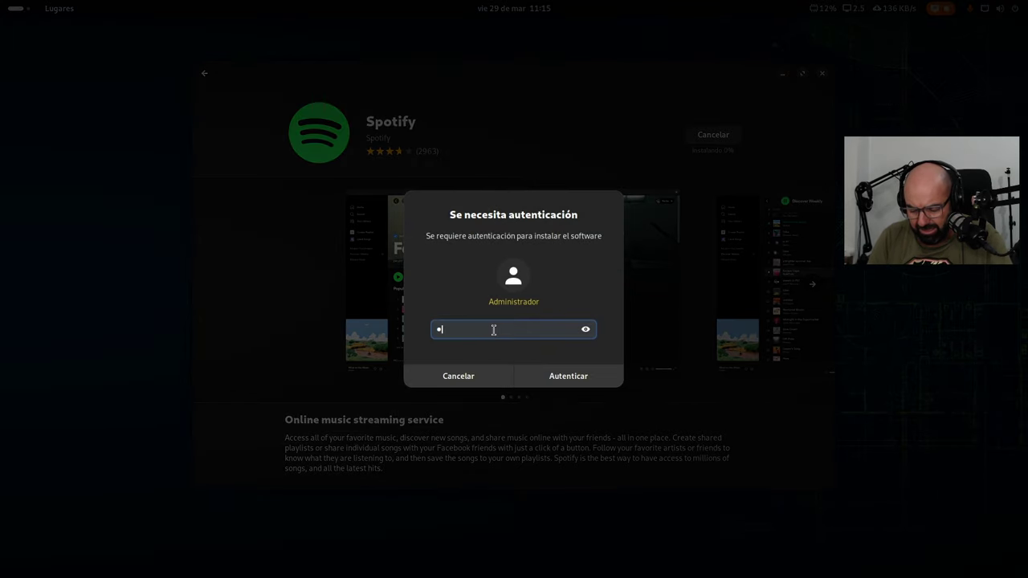
{"action": "type", "text": "••"}
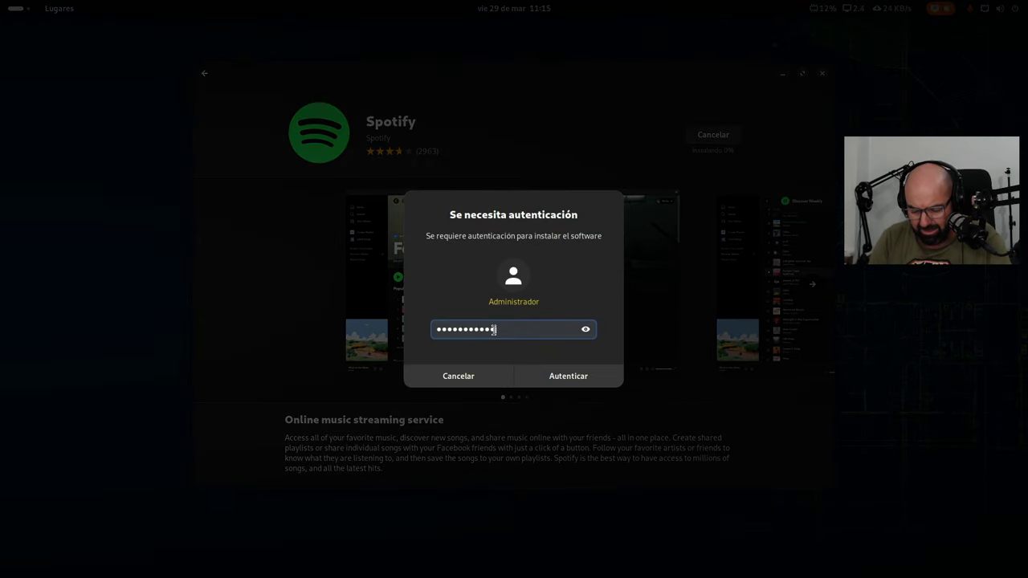
{"action": "key", "text": "Return"}
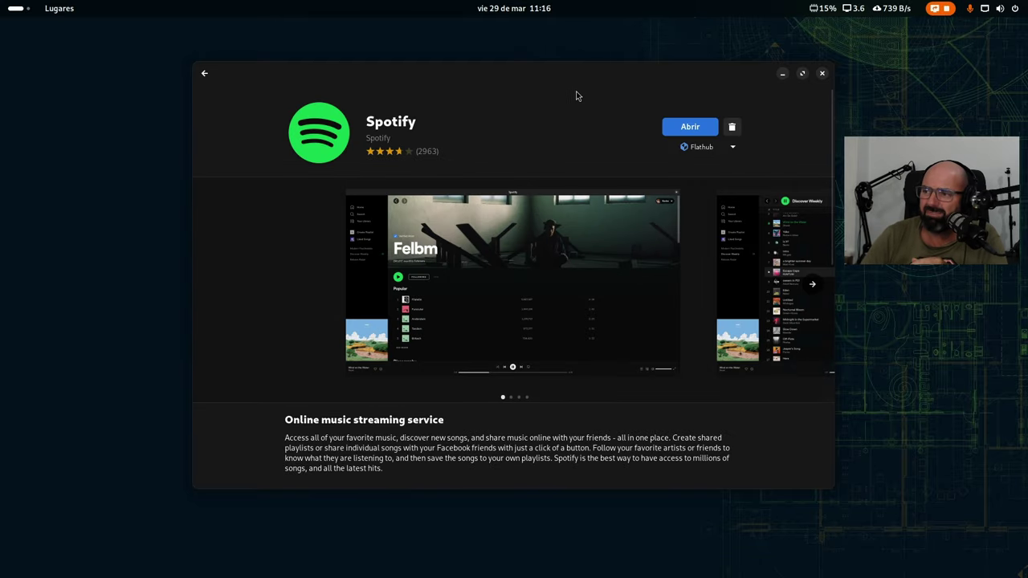
Move the software store window around the desktop and close it.
{"action": "left_click_drag", "start_coordinate": [560, 76], "coordinate": [509, 78]}
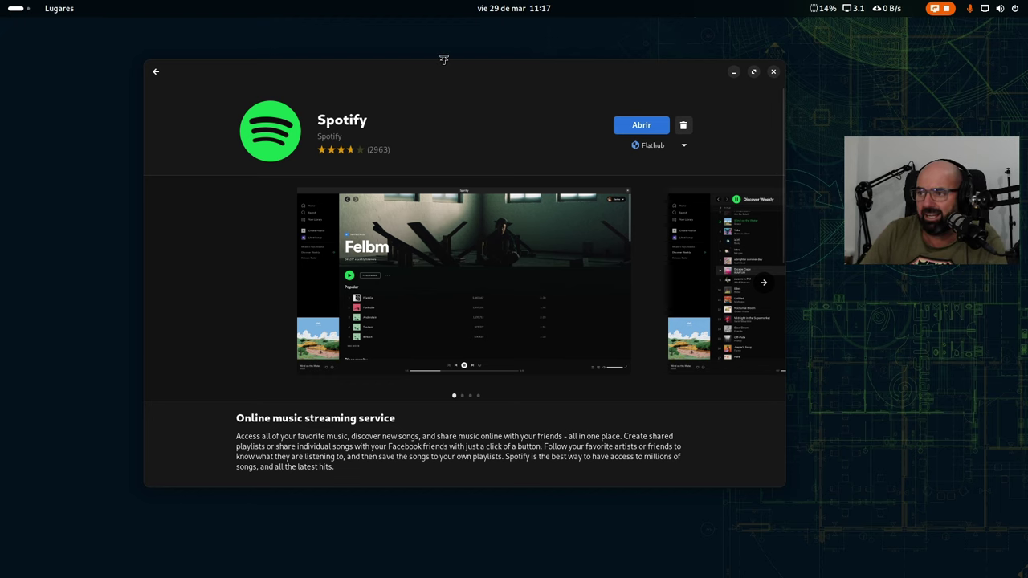
{"action": "left_click_drag", "start_coordinate": [440, 71], "coordinate": [480, 92]}
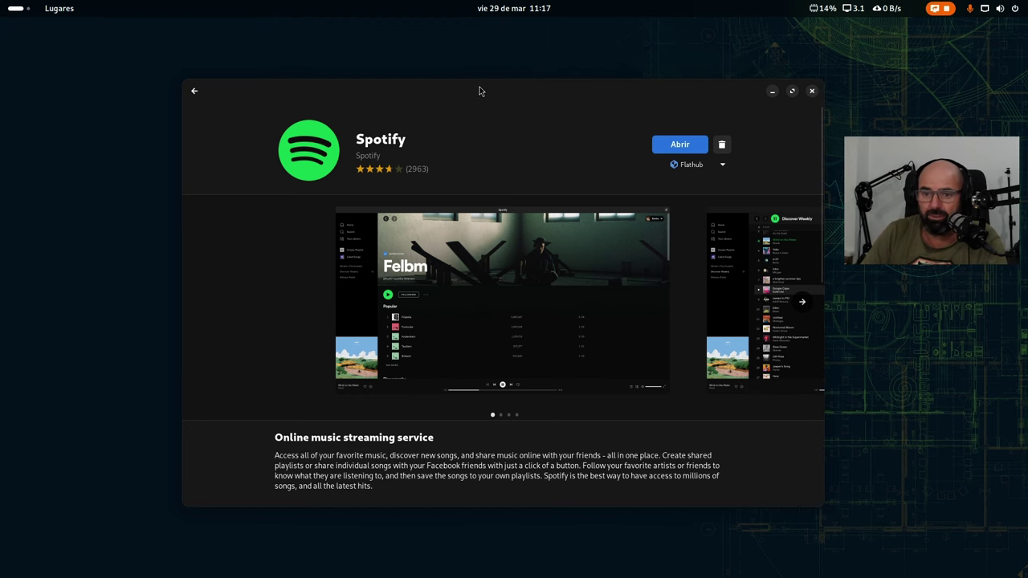
{"action": "left_click", "coordinate": [811, 92]}
Launch the YaST control center, authenticate with the root password, and open its software repositories module.
{"action": "mouse_move", "coordinate": [0, 0]}
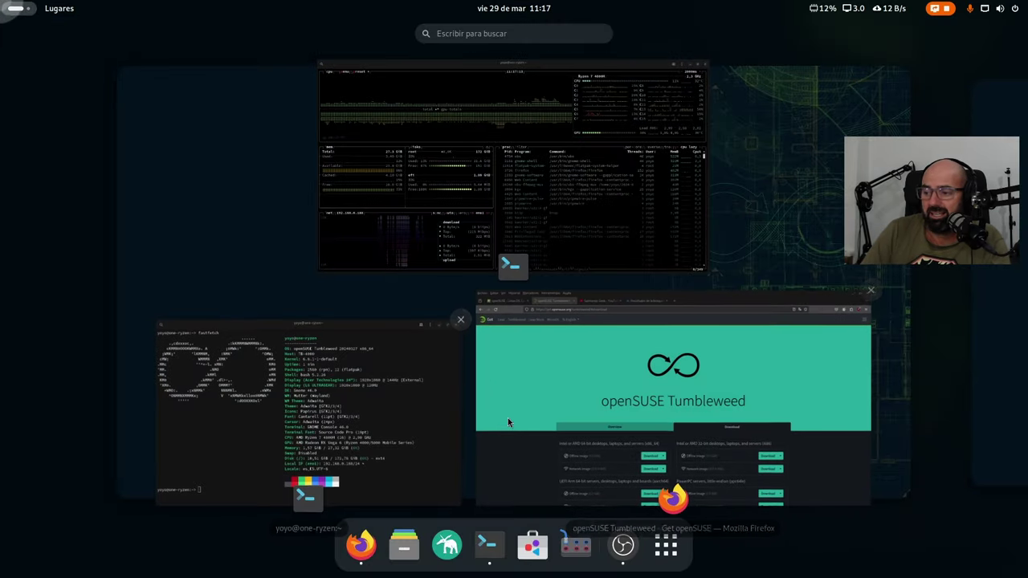
{"action": "left_click", "coordinate": [450, 553]}
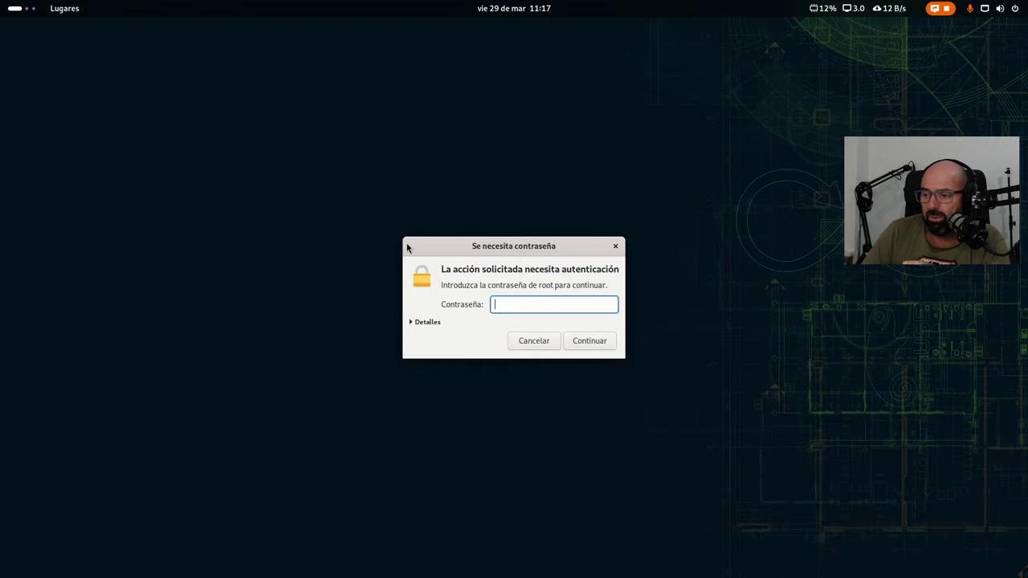
{"action": "type", "text": "*****"}
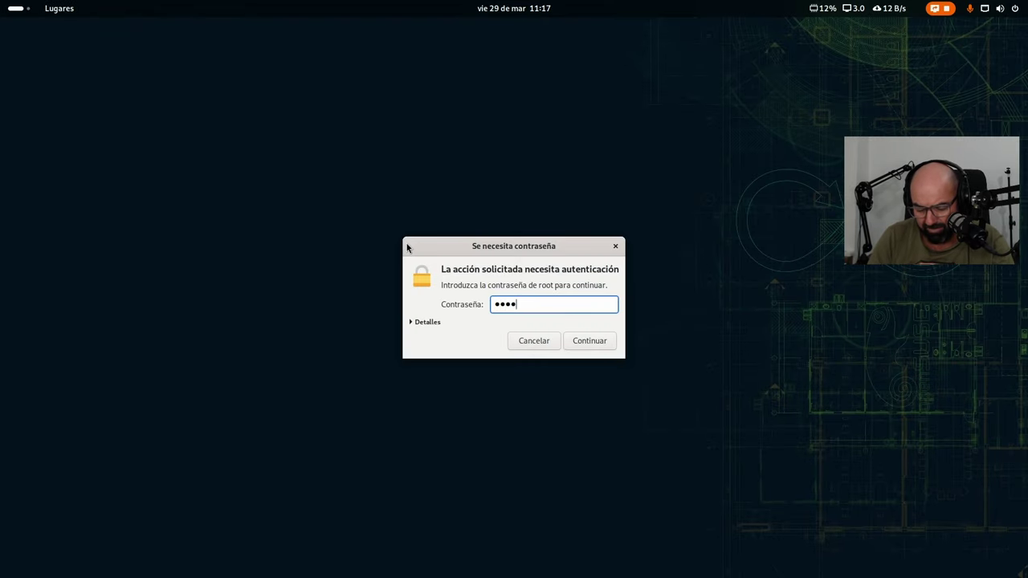
{"action": "key", "text": "BackSpace"}
{"action": "key", "text": "BackSpace"}
{"action": "key", "text": "BackSpace"}
{"action": "key", "text": "BackSpace"}
{"action": "key", "text": "BackSpace"}
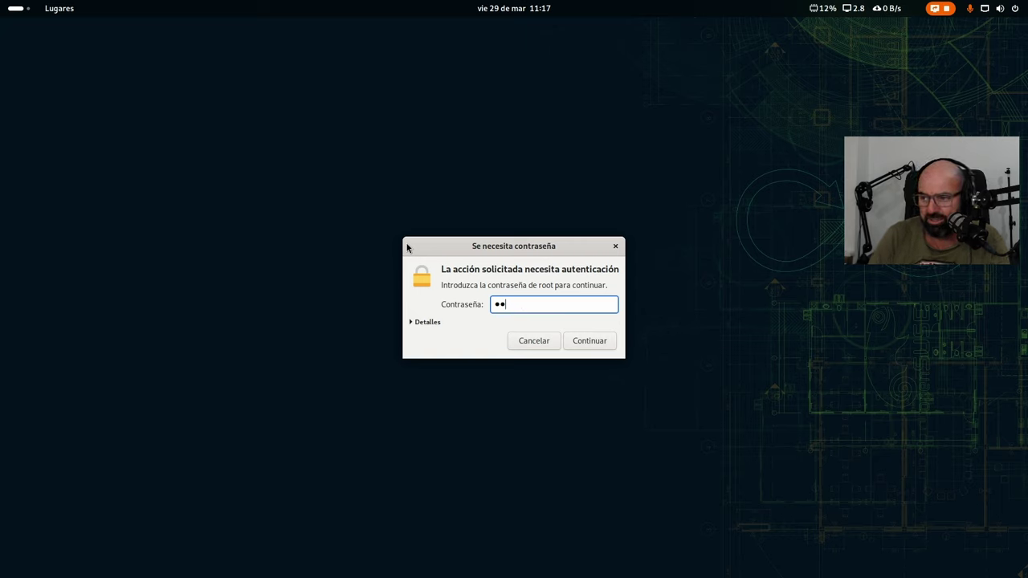
{"action": "type", "text": "************"}
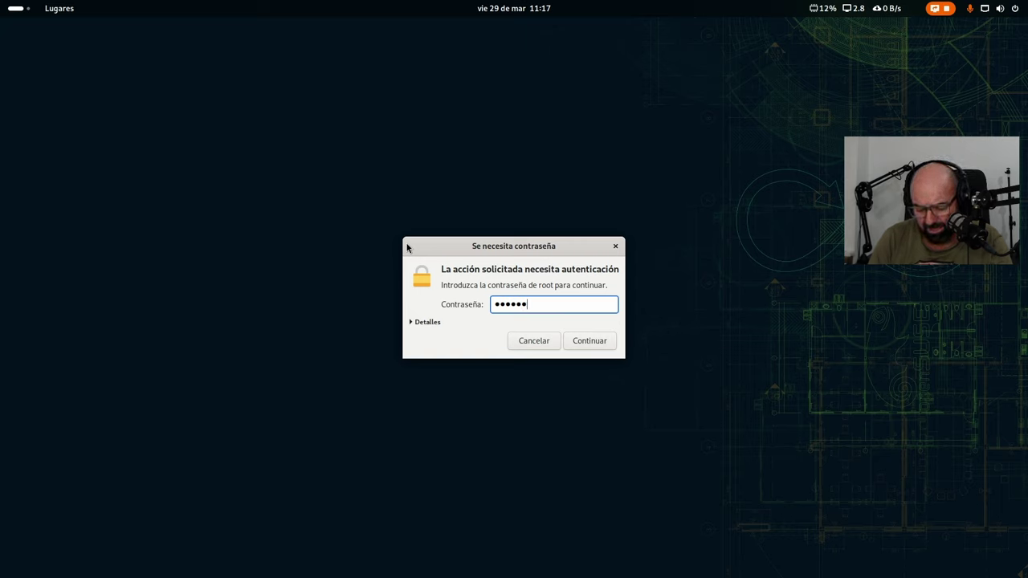
{"action": "key", "text": "Return"}
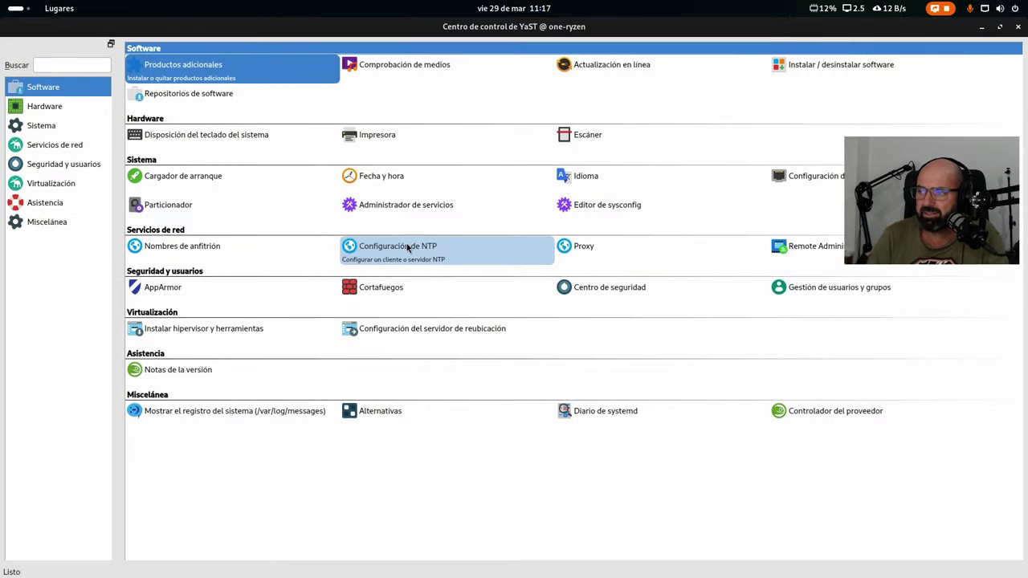
{"action": "left_click", "coordinate": [171, 93]}
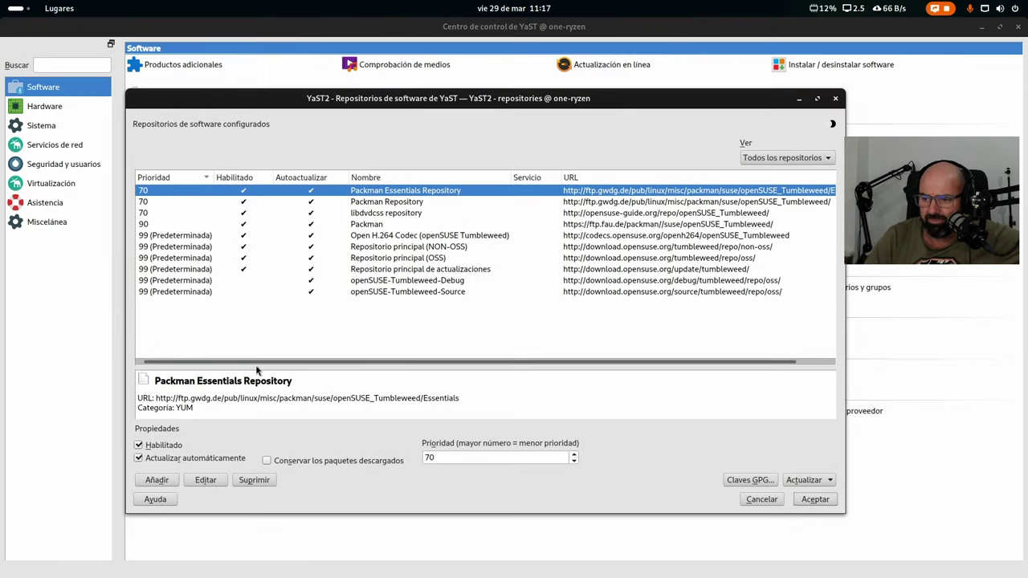
Look up the community repositories available to add, and return to the configured repositories without selecting any.
{"action": "left_click", "coordinate": [165, 480]}
{"action": "left_click", "coordinate": [374, 223]}
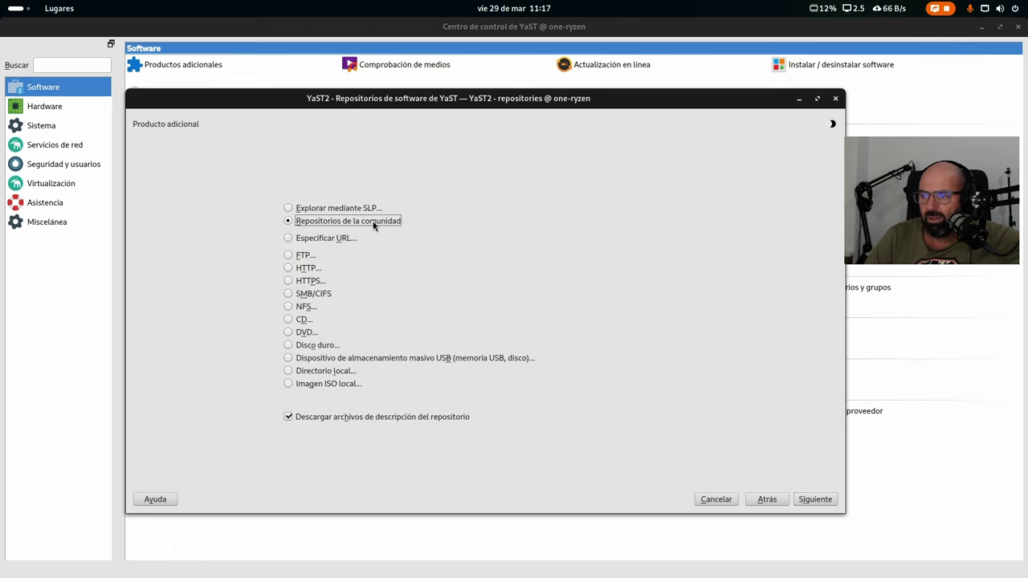
{"action": "left_click", "coordinate": [815, 499]}
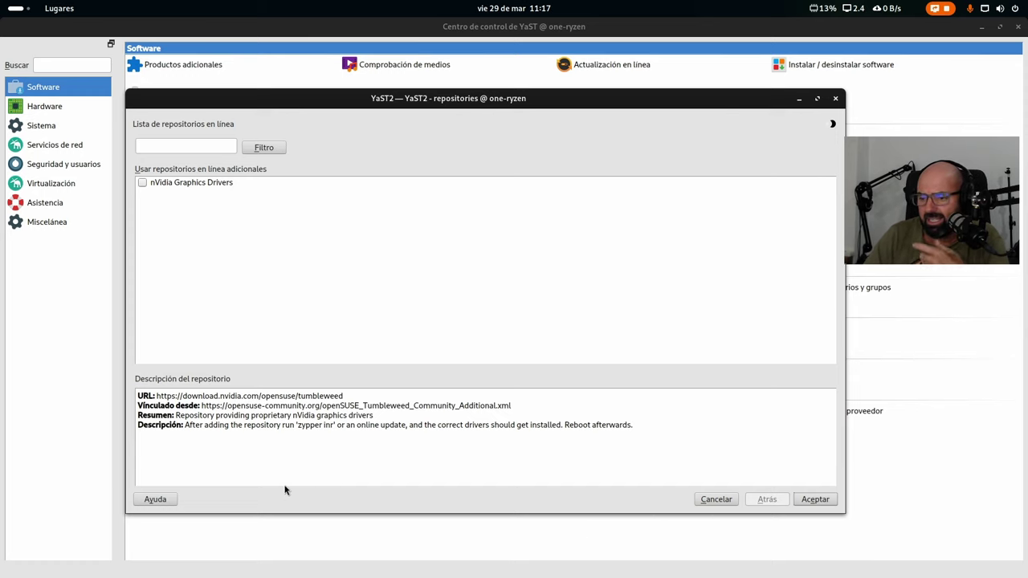
{"action": "left_click", "coordinate": [820, 502]}
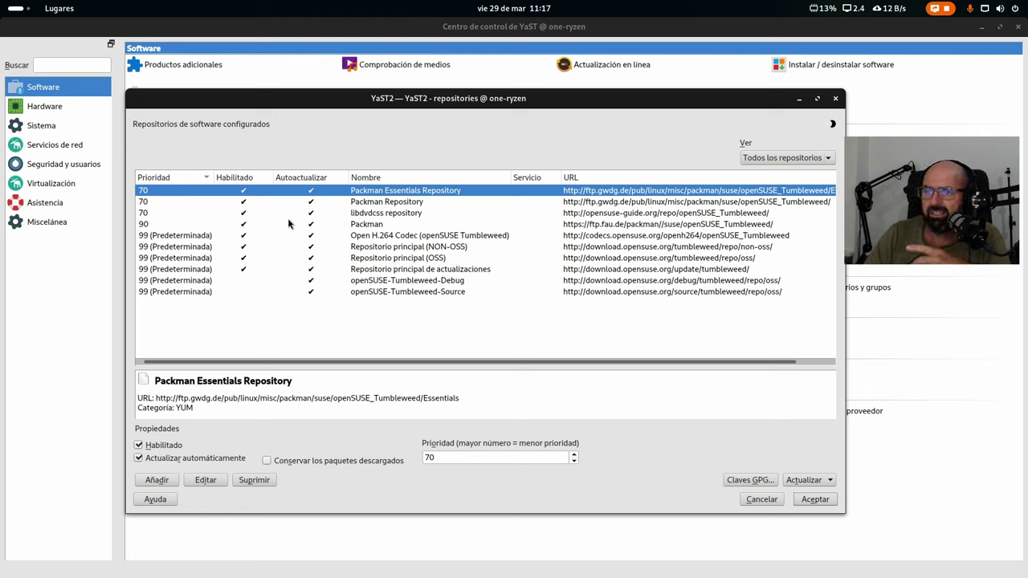
Review the default-priority repositories one by one, from openSUSE-Tumbleweed-Source up to Open H.264 Codec.
{"action": "left_click", "coordinate": [435, 292]}
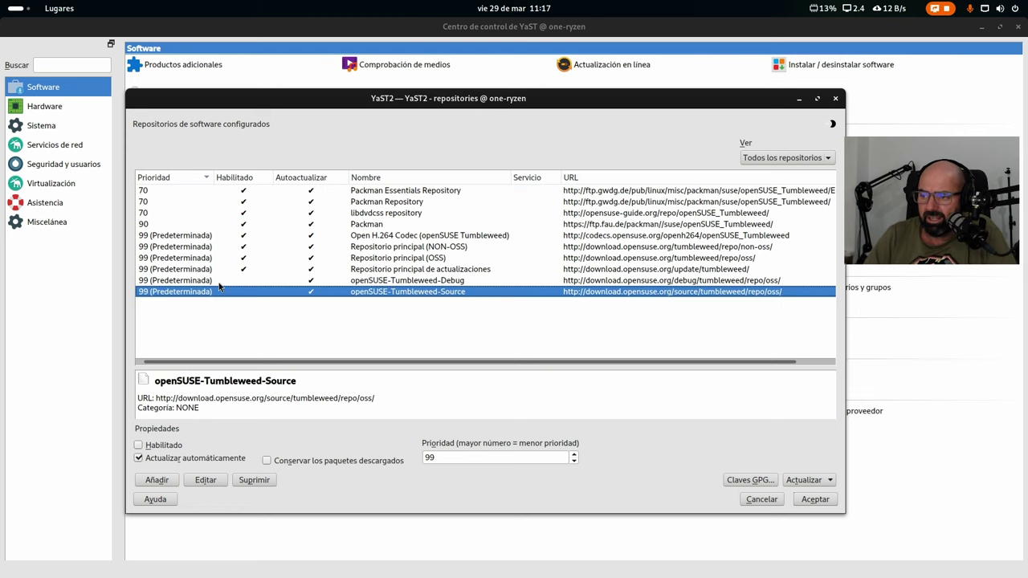
{"action": "left_click", "coordinate": [198, 281]}
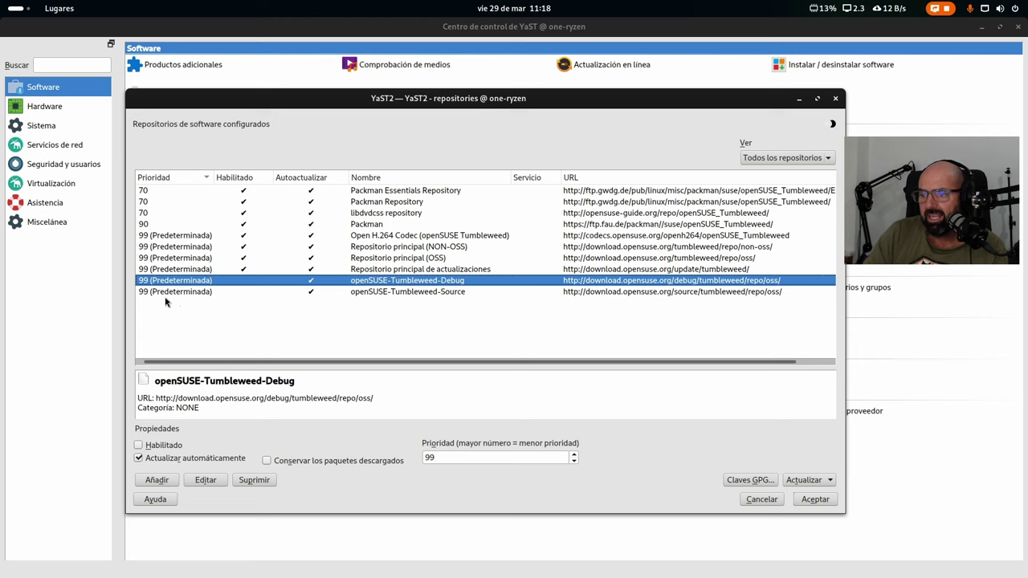
{"action": "left_click", "coordinate": [167, 292]}
{"action": "left_click", "coordinate": [173, 281]}
{"action": "left_click", "coordinate": [199, 271]}
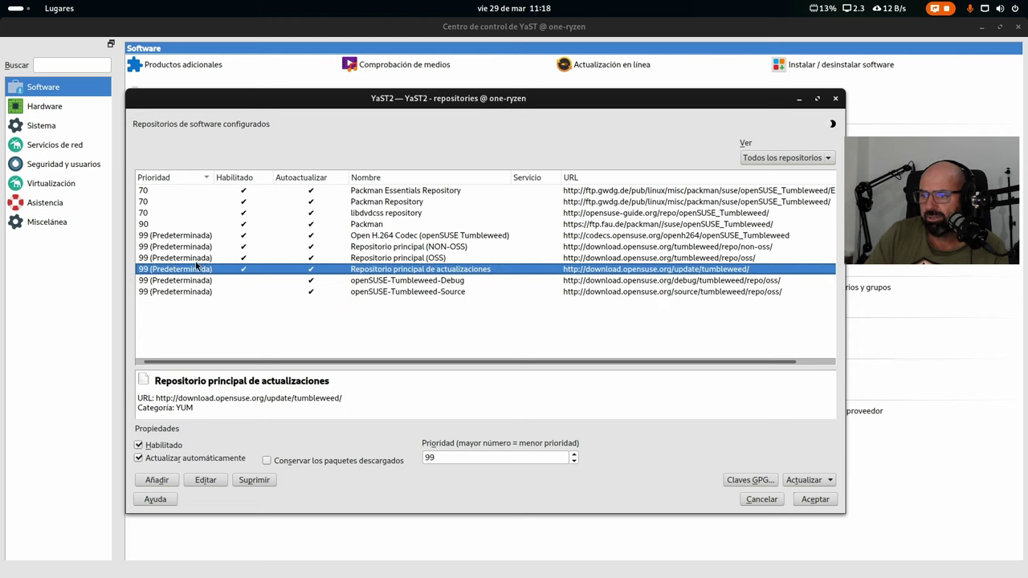
{"action": "key", "text": "Up"}
{"action": "key", "text": "Up"}
{"action": "key", "text": "Up"}
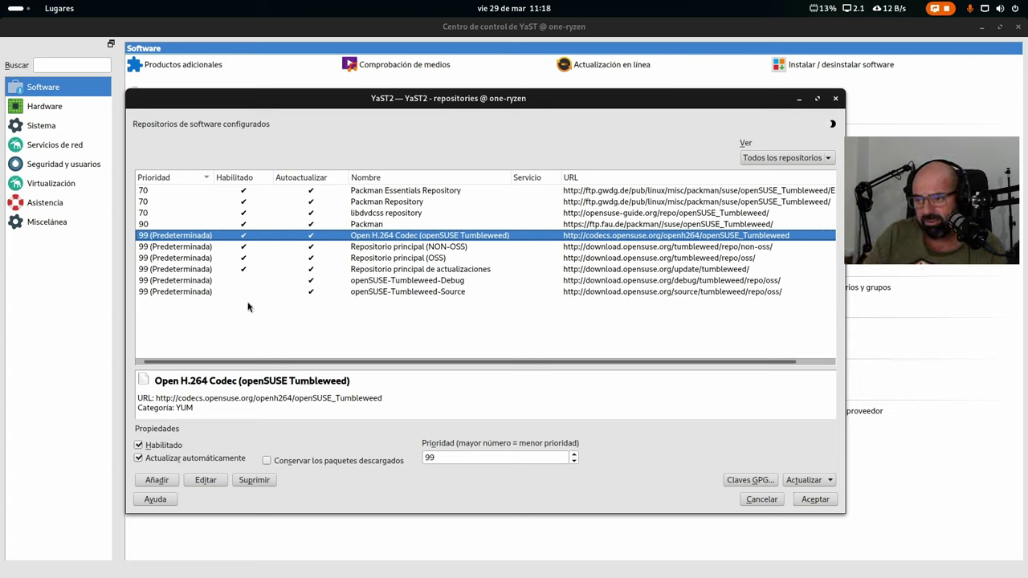
Review the Packman Essentials, Packman Repository, libdvdcss and Packman entries, and leave the repositories module without saving.
{"action": "left_click", "coordinate": [373, 193]}
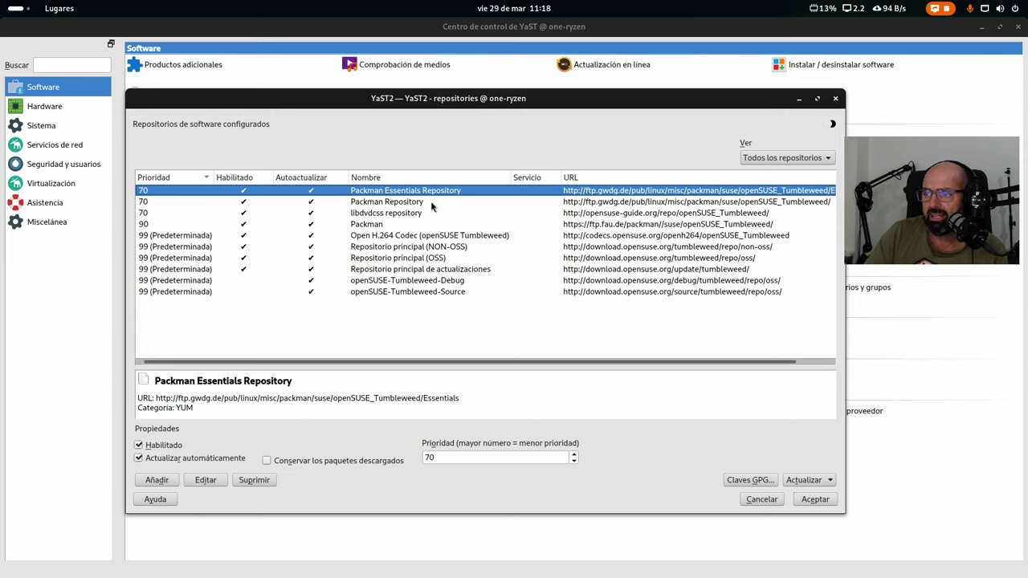
{"action": "left_click", "coordinate": [417, 206]}
{"action": "left_click", "coordinate": [398, 216]}
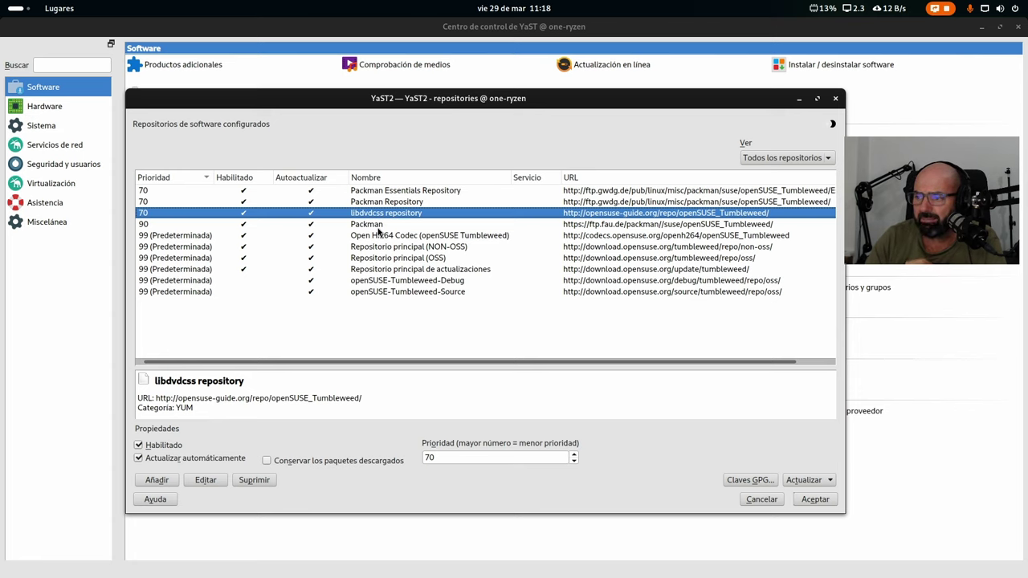
{"action": "left_click", "coordinate": [379, 227]}
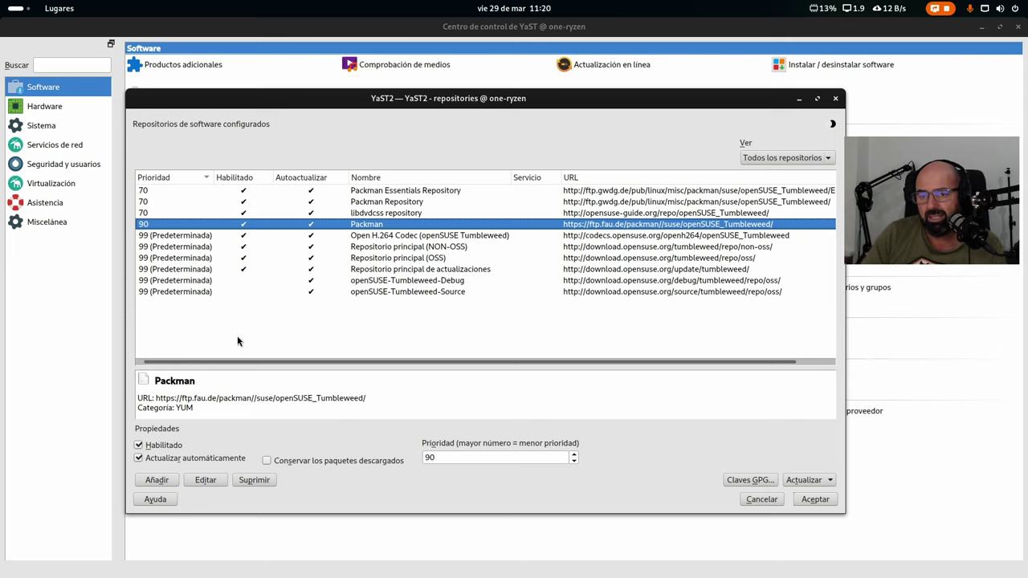
{"action": "left_click", "coordinate": [765, 506]}
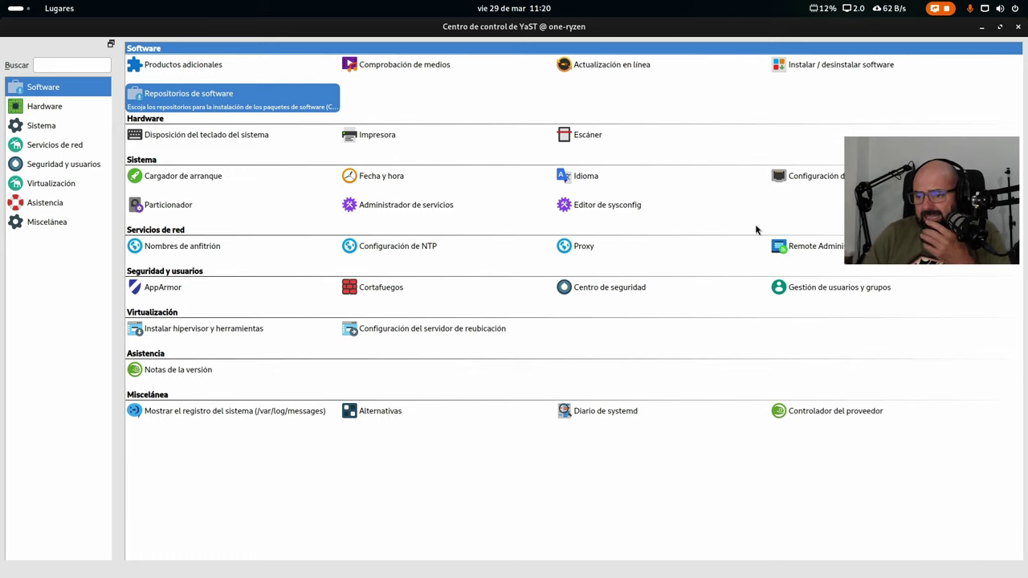
{"action": "left_click", "coordinate": [981, 29]}
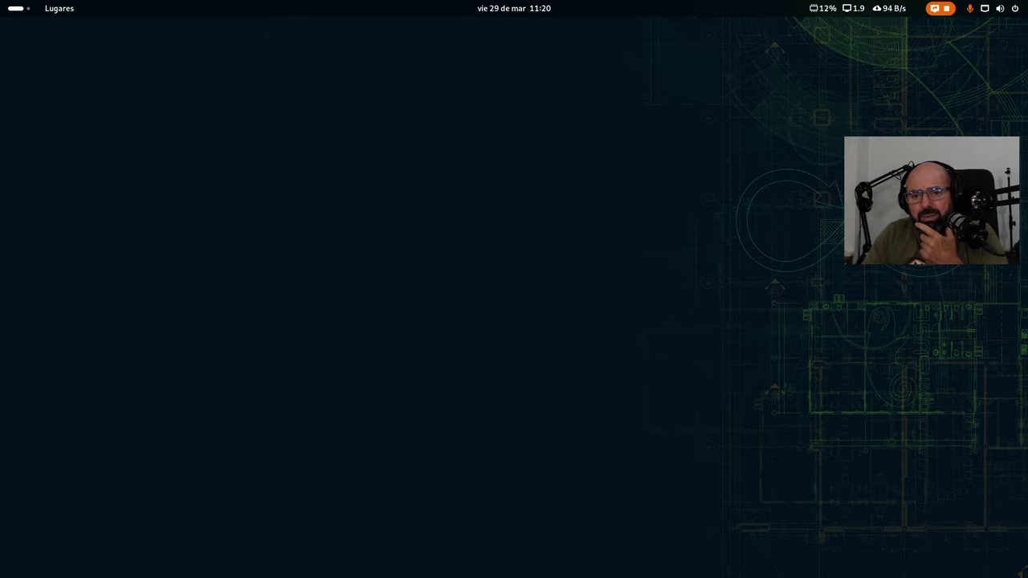
{"action": "left_click", "coordinate": [72, 10]}
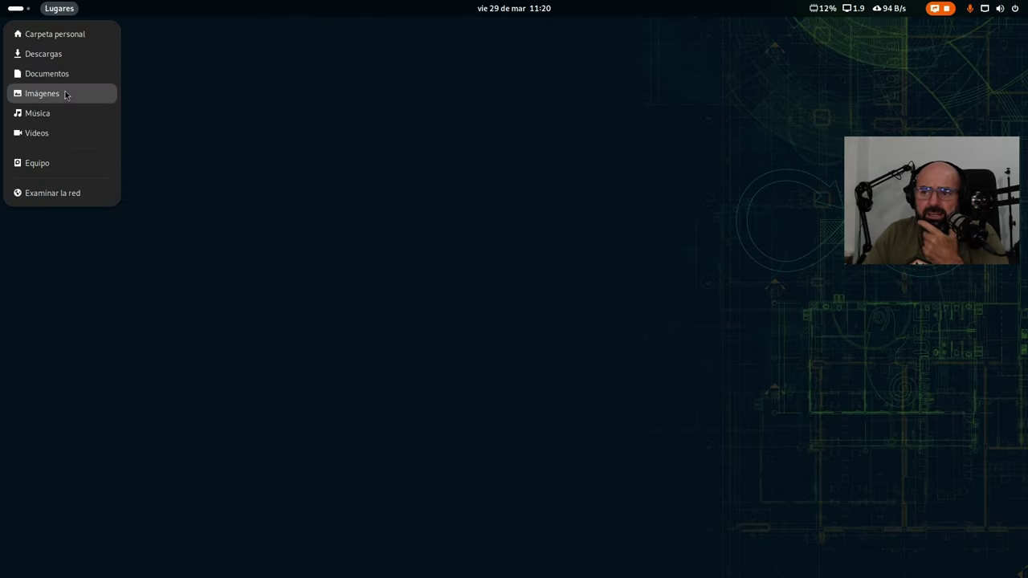
{"action": "left_click", "coordinate": [42, 94]}
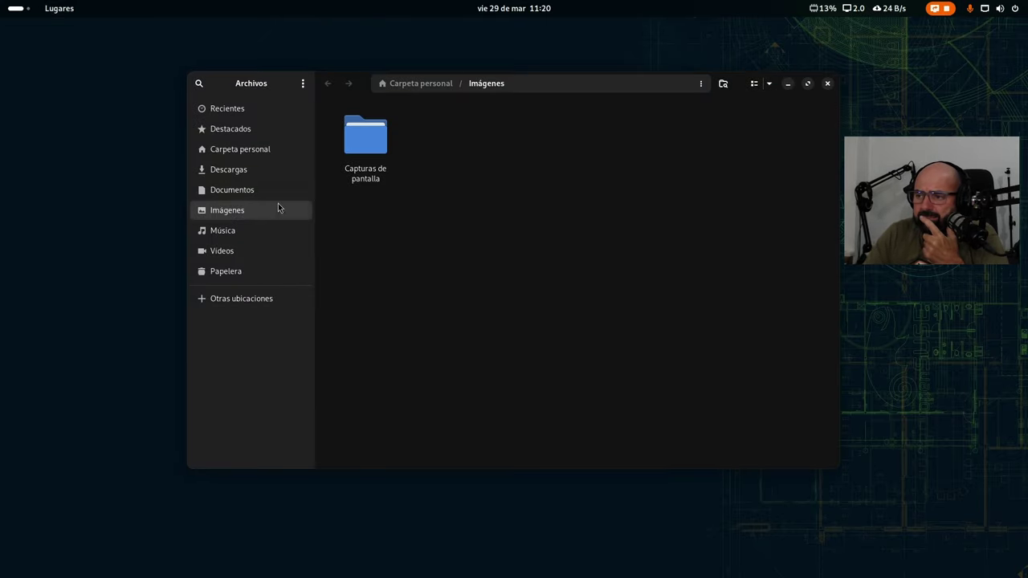
{"action": "double_click", "coordinate": [354, 143]}
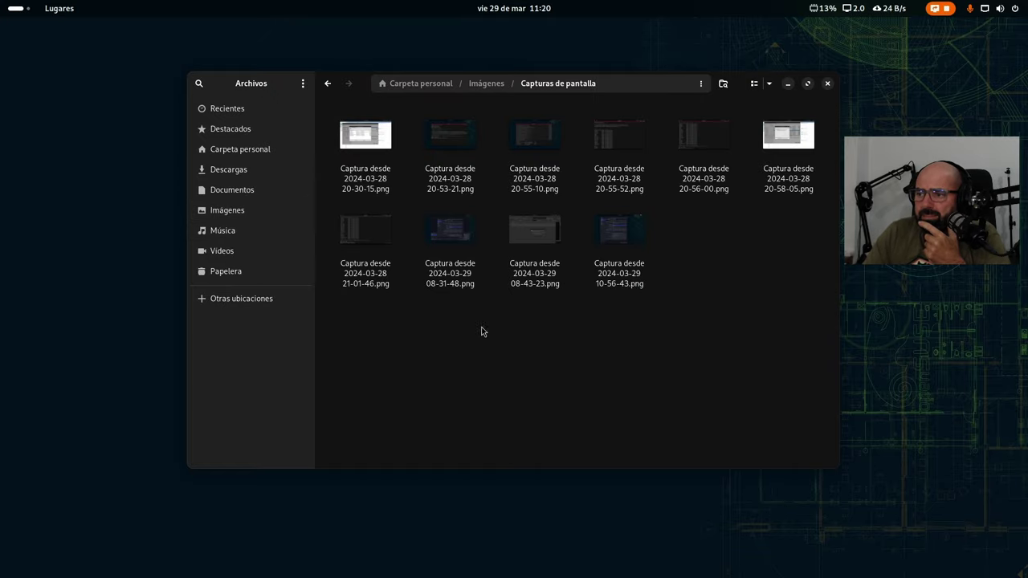
{"action": "double_click", "coordinate": [367, 139]}
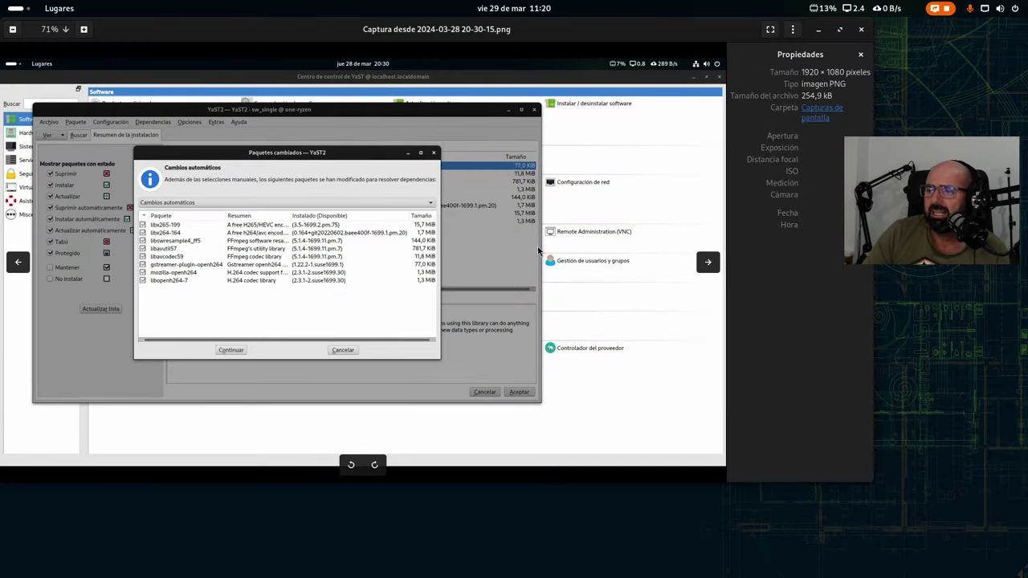
{"action": "left_click", "coordinate": [861, 29]}
Switch back to YaST, open the install/uninstall software module and look through its dependency and display options.
{"action": "key", "text": "super"}
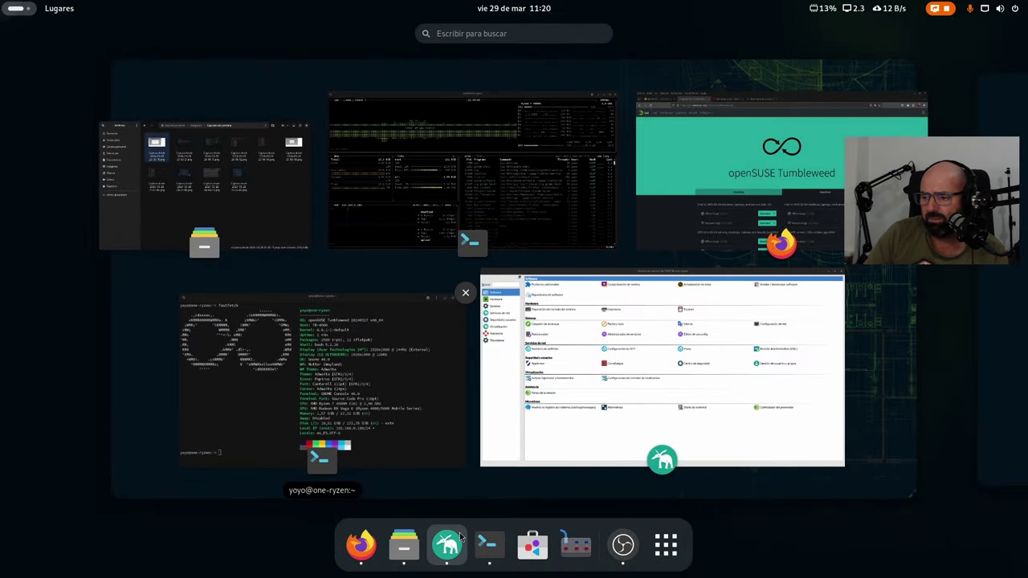
{"action": "left_click", "coordinate": [447, 546]}
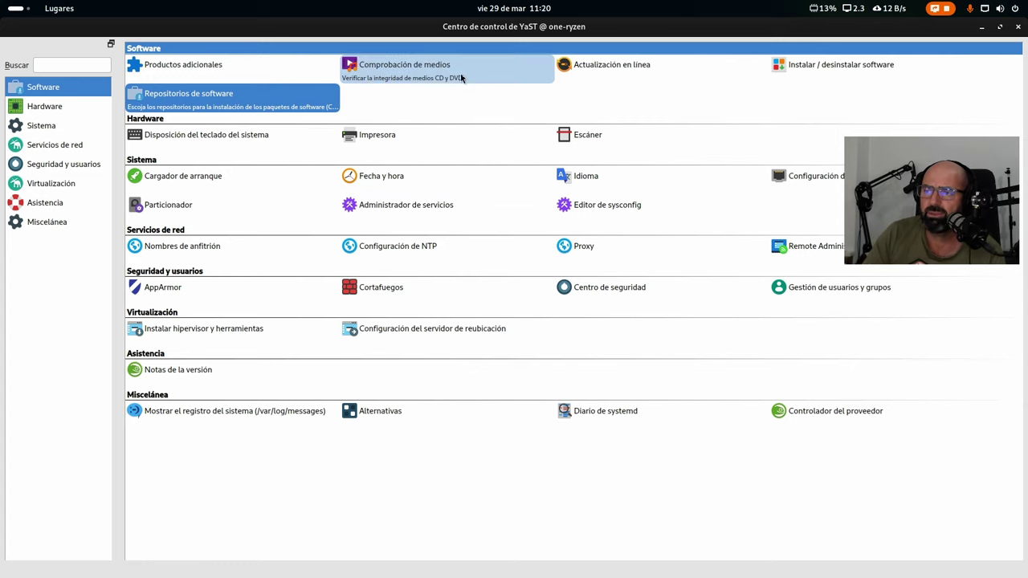
{"action": "left_click", "coordinate": [840, 69]}
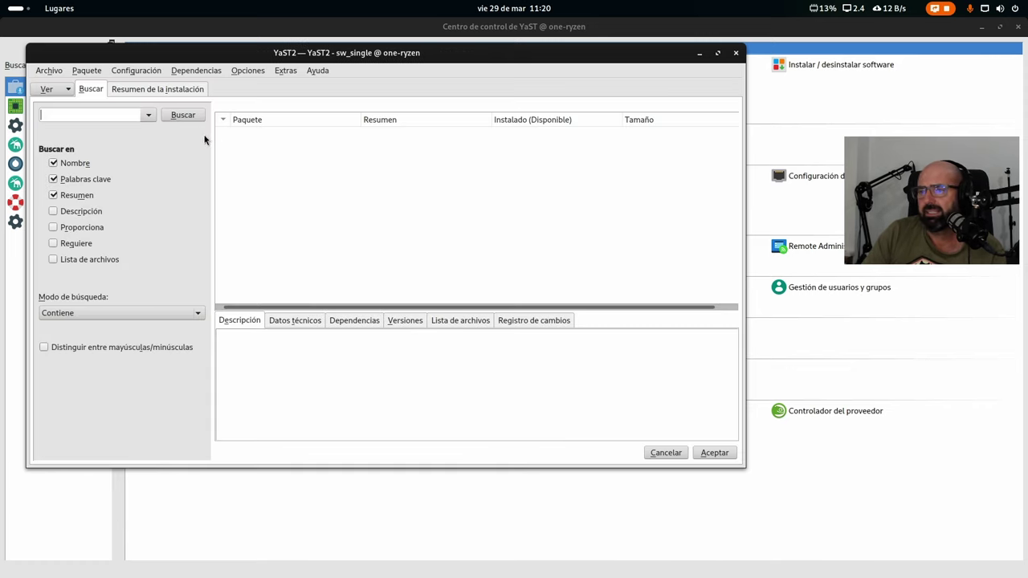
{"action": "left_click", "coordinate": [197, 71]}
{"action": "mouse_move", "coordinate": [238, 70]}
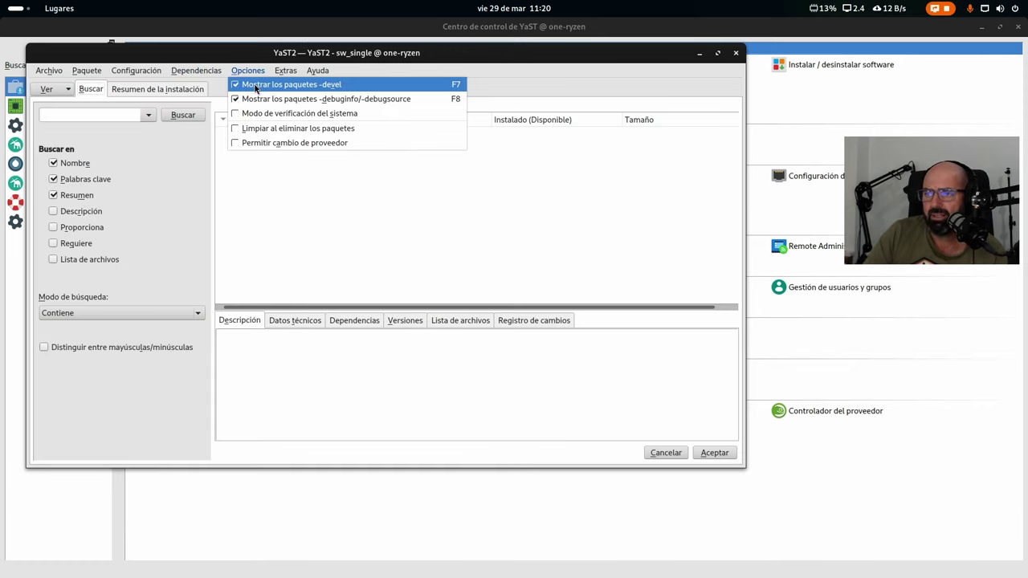
{"action": "mouse_move", "coordinate": [148, 75]}
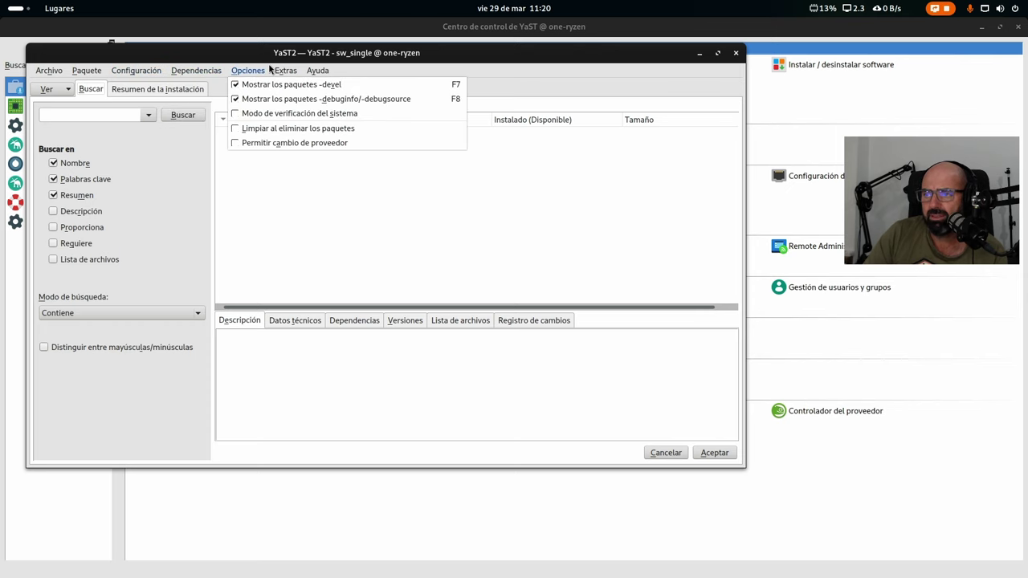
Try to install all matching recommended packages, accept the package changes list and cancel the software module.
{"action": "mouse_move", "coordinate": [285, 72]}
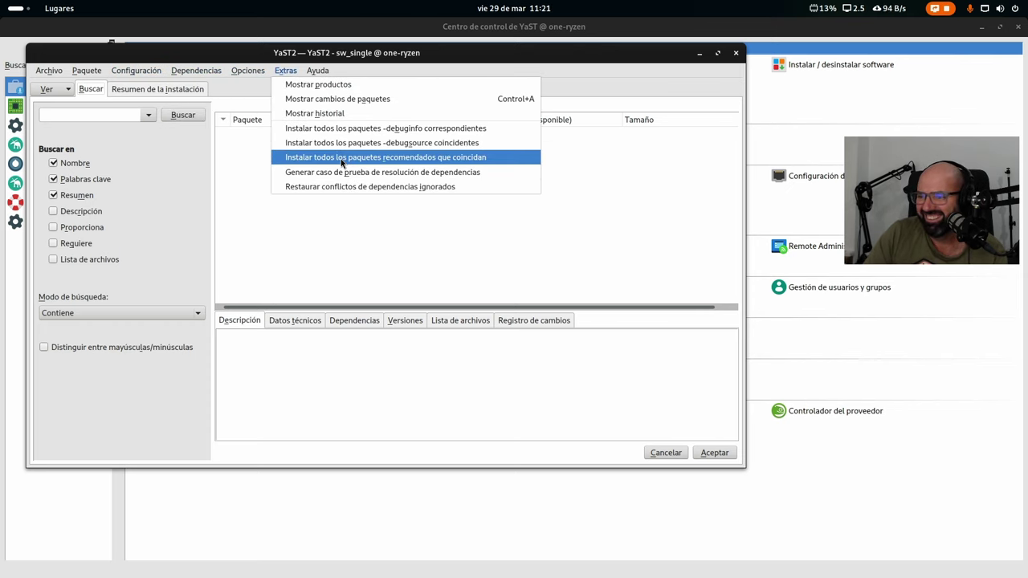
{"action": "left_click", "coordinate": [398, 156]}
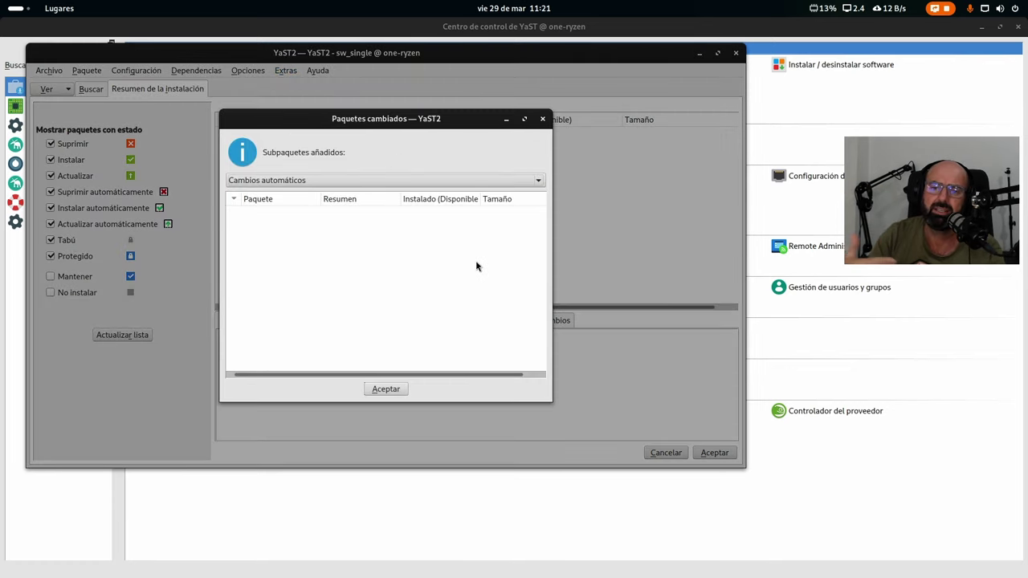
{"action": "left_click", "coordinate": [385, 390]}
{"action": "left_click", "coordinate": [666, 453]}
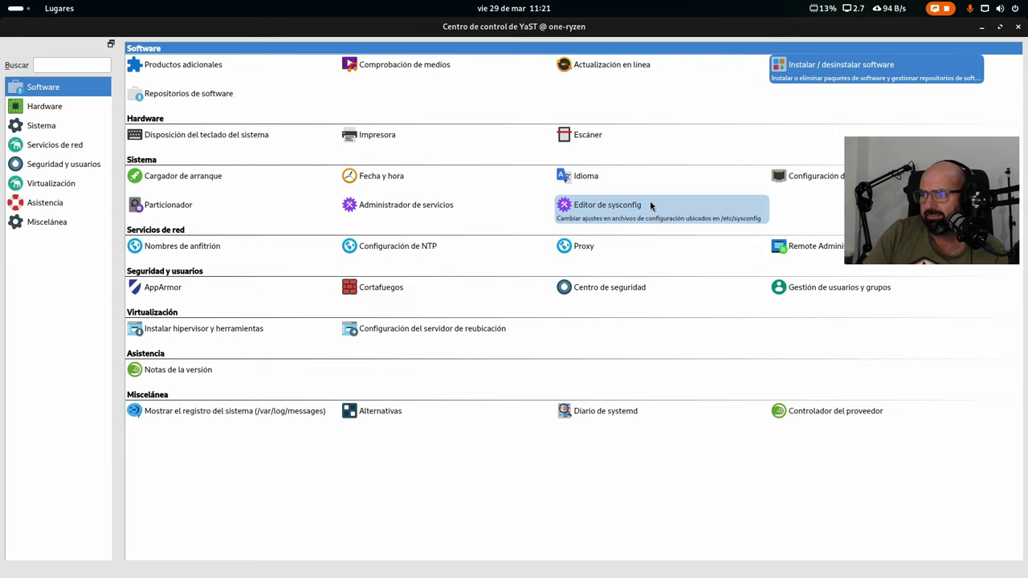
Open the network configuration module, review its global options and hostname/DNS settings, and cancel it.
{"action": "left_click", "coordinate": [809, 176]}
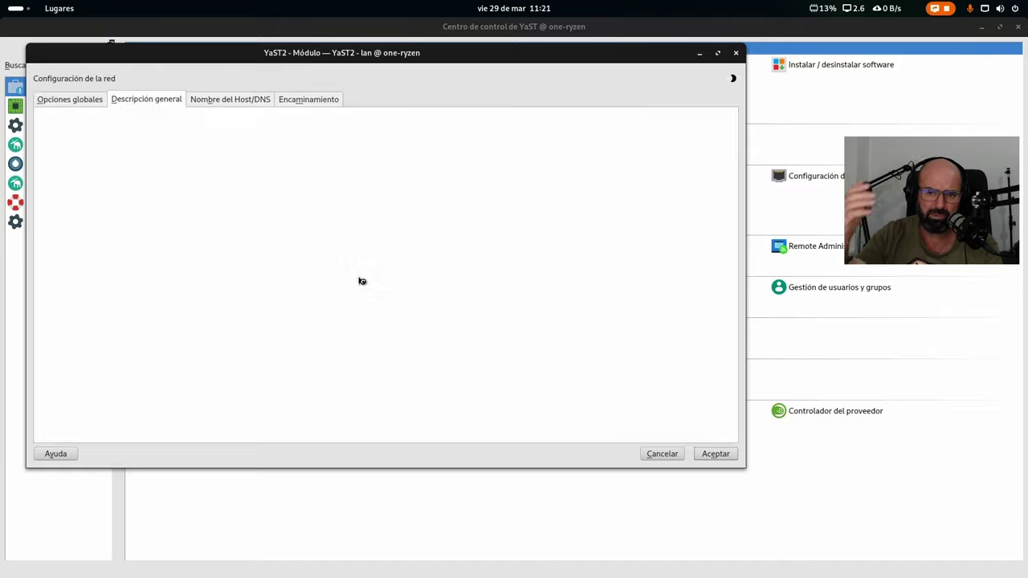
{"action": "left_click", "coordinate": [474, 291]}
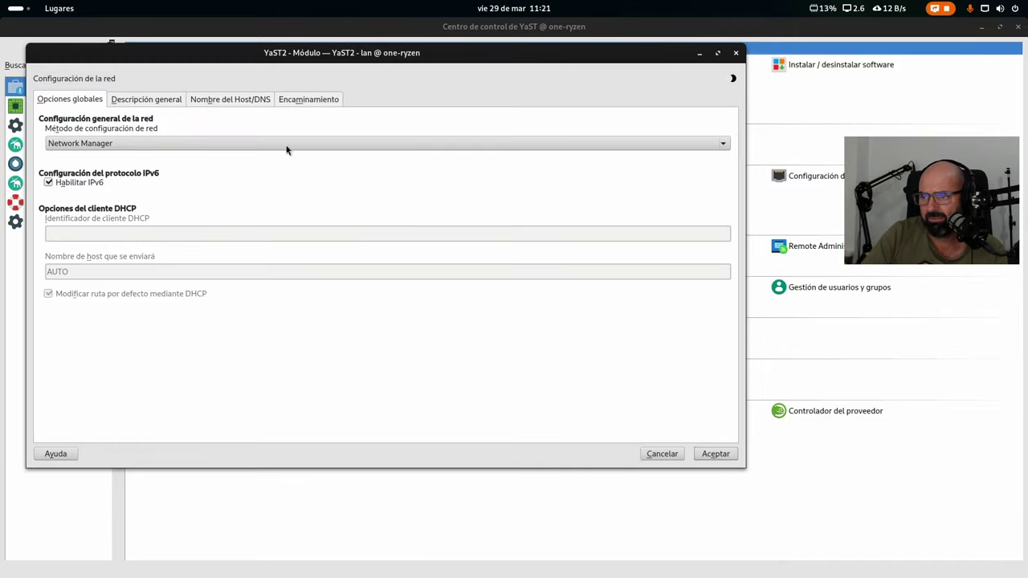
{"action": "left_click", "coordinate": [231, 103]}
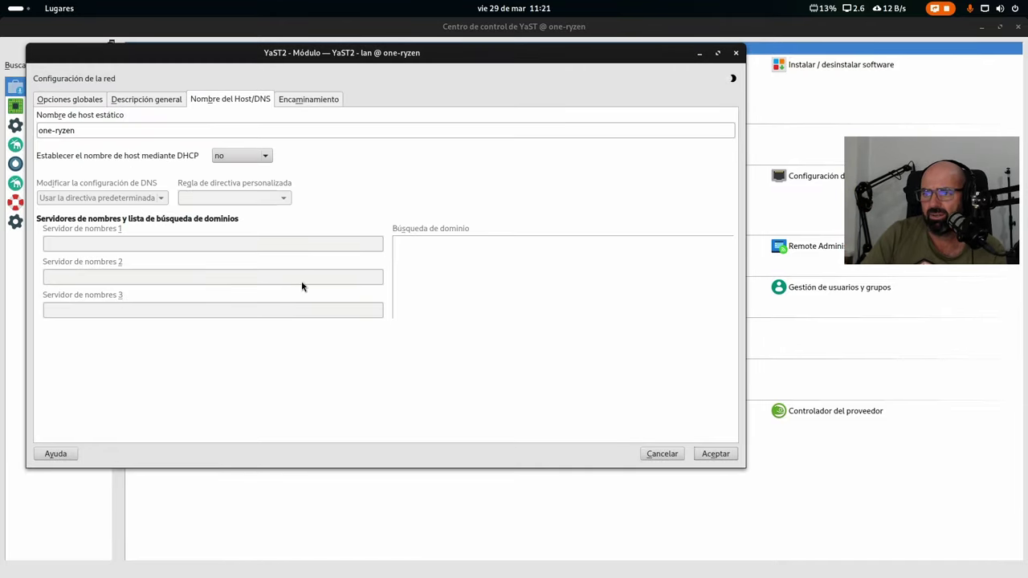
{"action": "left_click", "coordinate": [105, 134]}
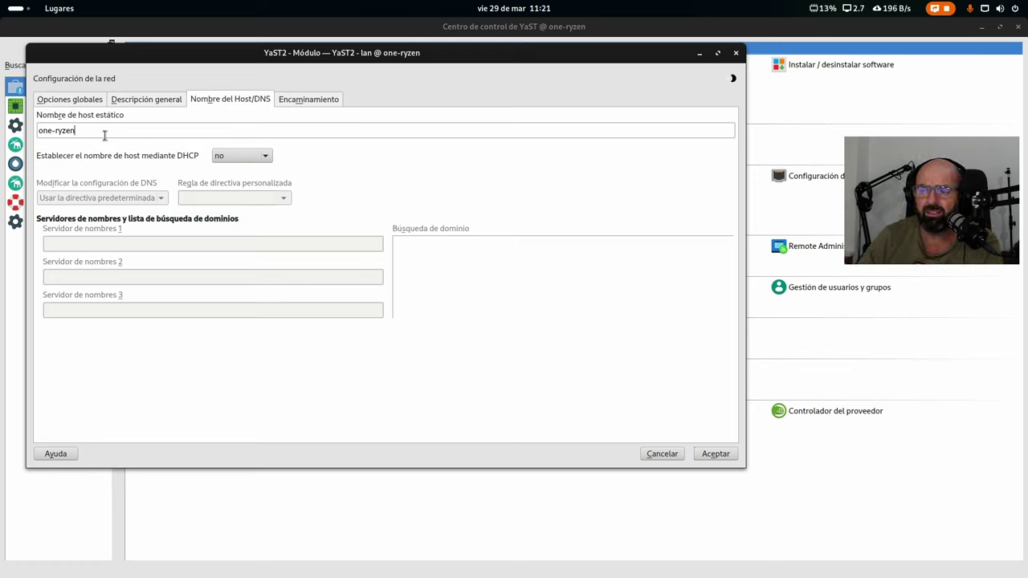
{"action": "left_click", "coordinate": [654, 455]}
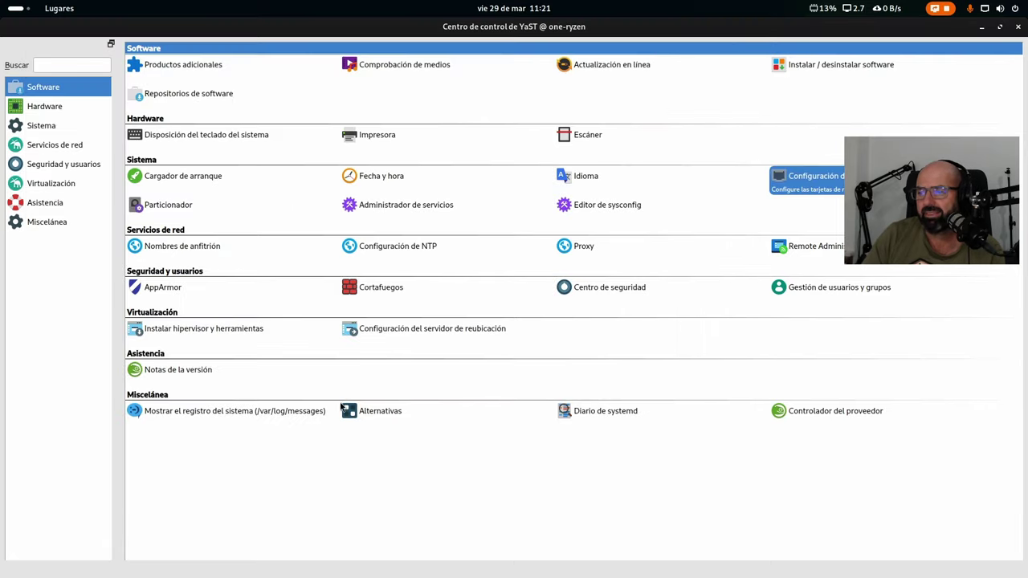
Switch to the terminal running btop to check system resource usage, and minimize it.
{"action": "key", "text": "super"}
{"action": "left_click", "coordinate": [372, 142]}
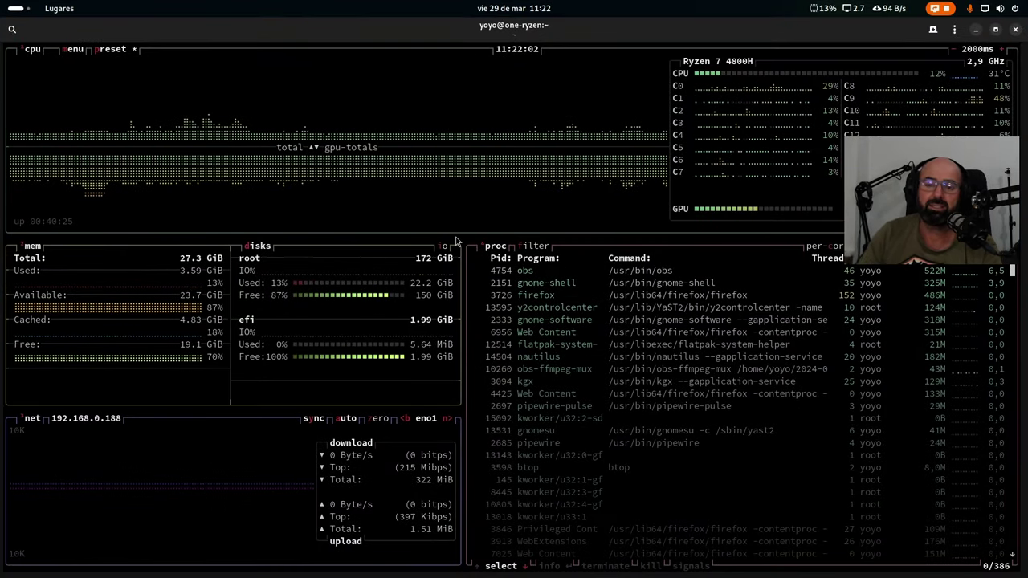
{"action": "left_click", "coordinate": [977, 29]}
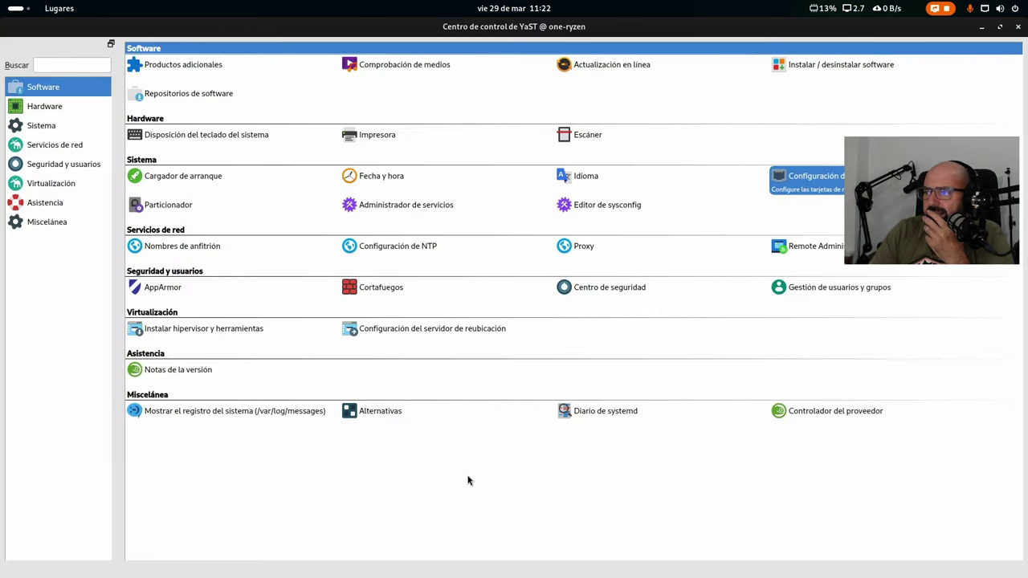
{"action": "left_click", "coordinate": [981, 27]}
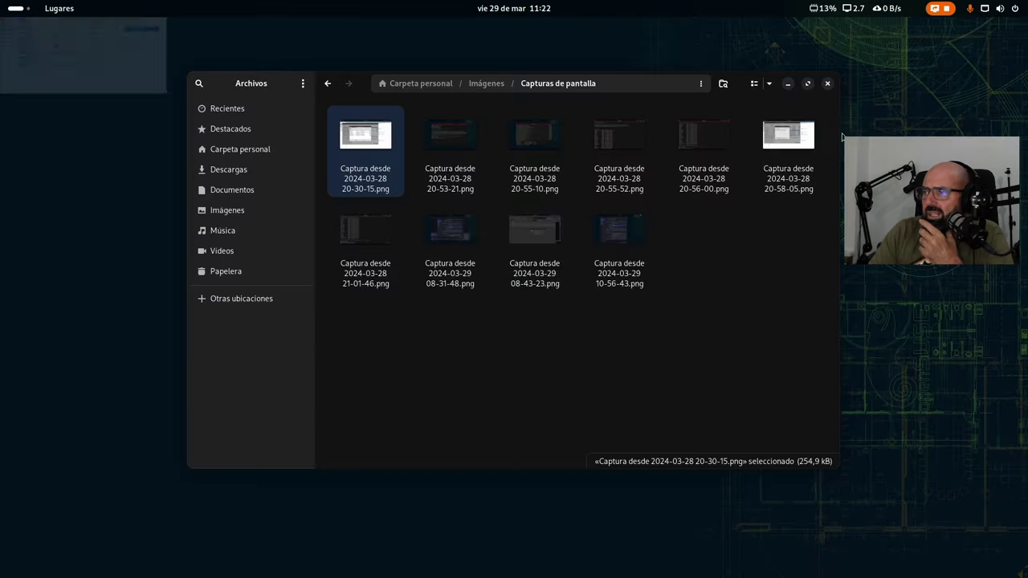
{"action": "double_click", "coordinate": [347, 134]}
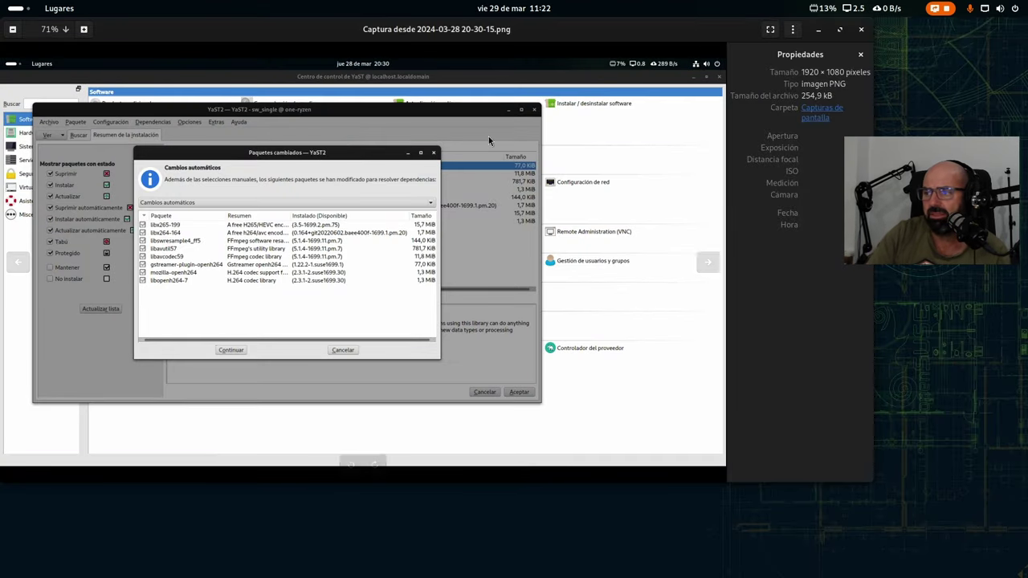
{"action": "left_click", "coordinate": [840, 29]}
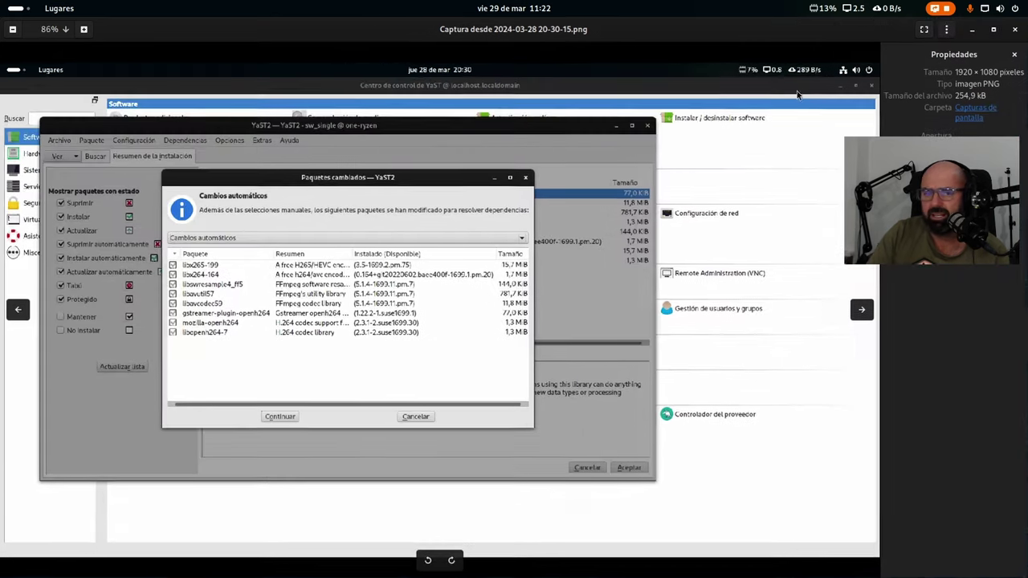
{"action": "left_click", "coordinate": [862, 309]}
{"action": "left_click", "coordinate": [862, 309]}
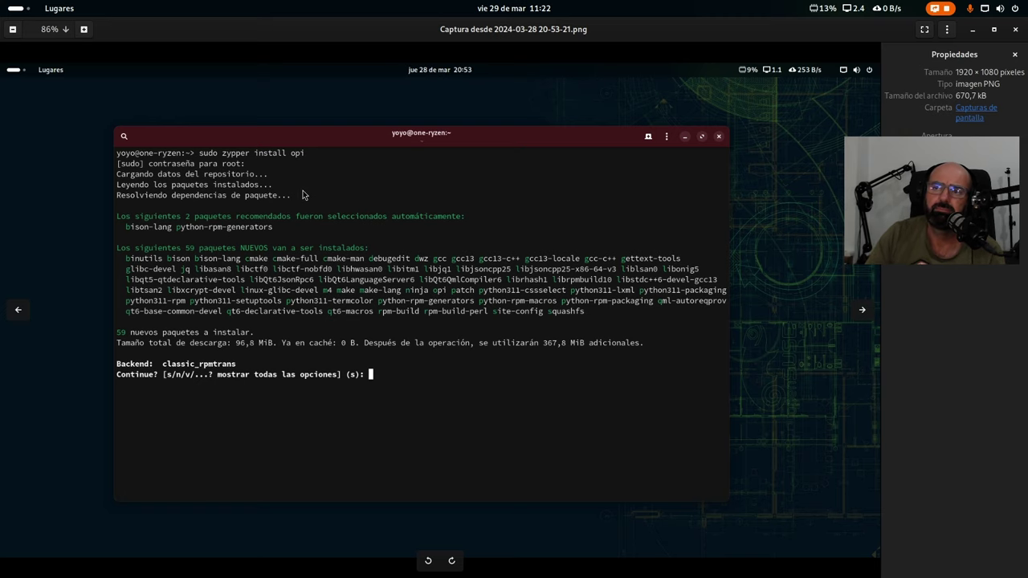
Switch to Firefox and open the bookmarked article on re-enabling VA-API hardware video acceleration on openSUSE Tumbleweed in a new tab.
{"action": "key", "text": "super"}
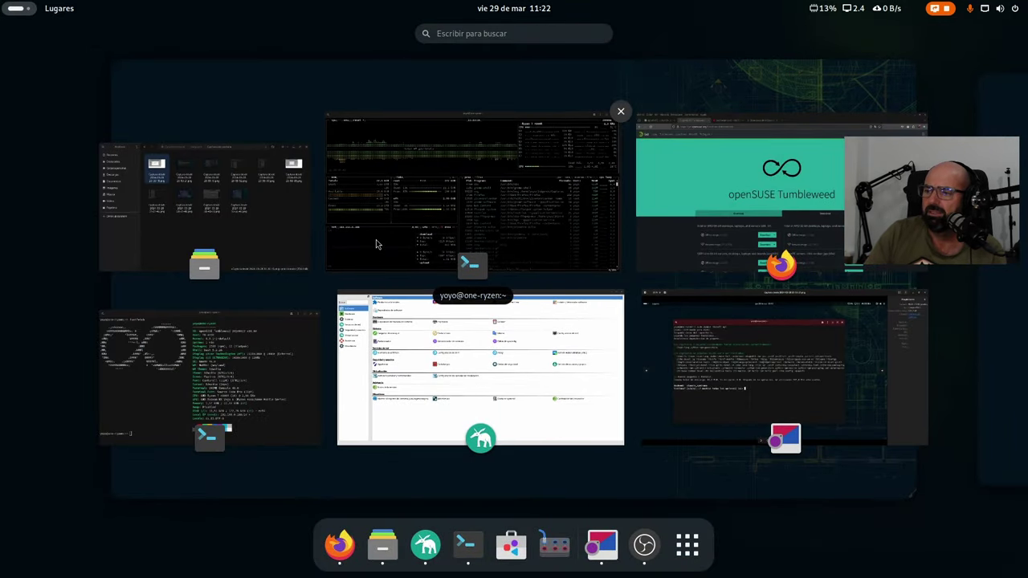
{"action": "left_click", "coordinate": [739, 201]}
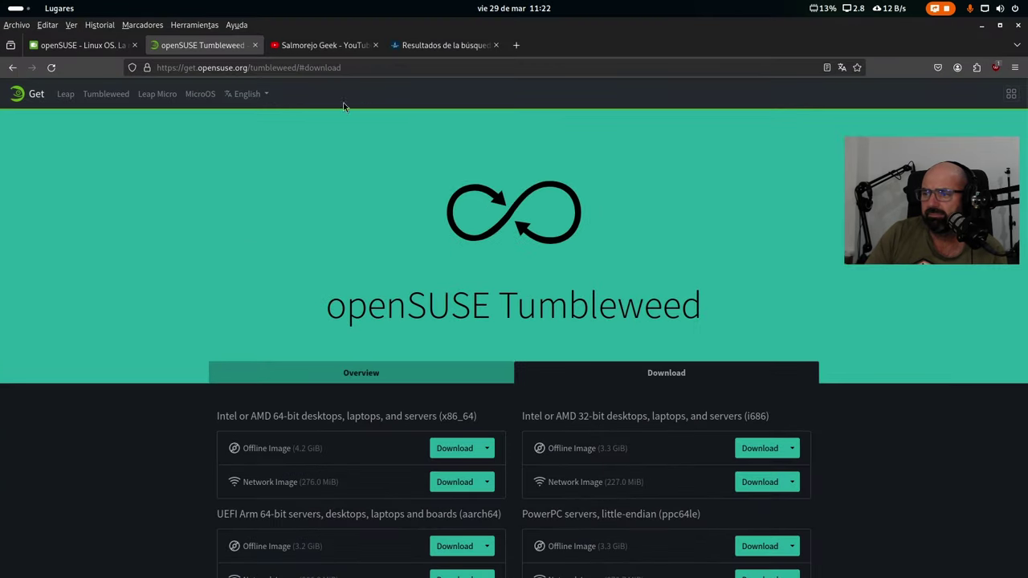
{"action": "left_click", "coordinate": [515, 45]}
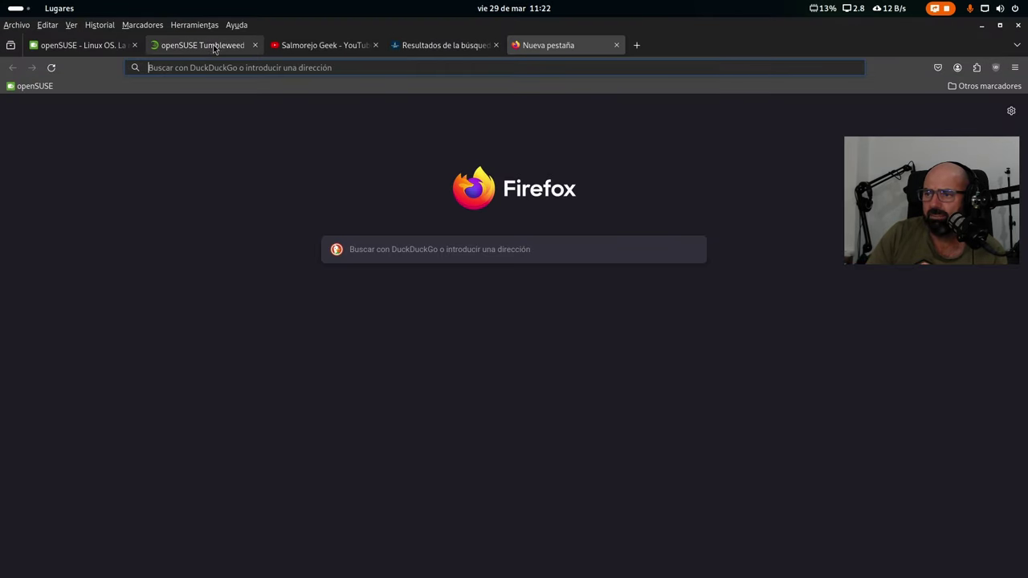
{"action": "left_click", "coordinate": [153, 29]}
{"action": "mouse_move", "coordinate": [241, 108]}
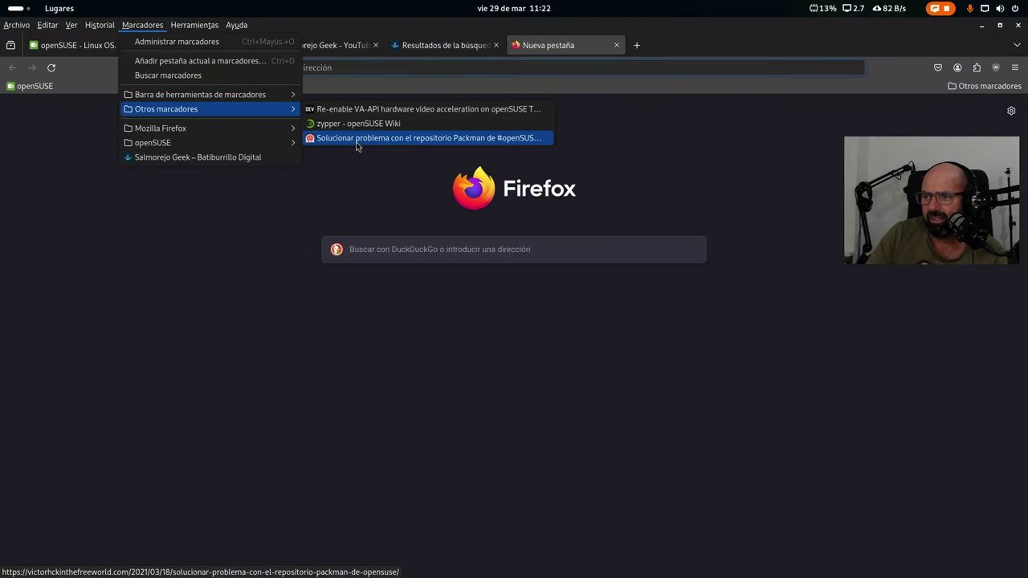
{"action": "left_click", "coordinate": [378, 109]}
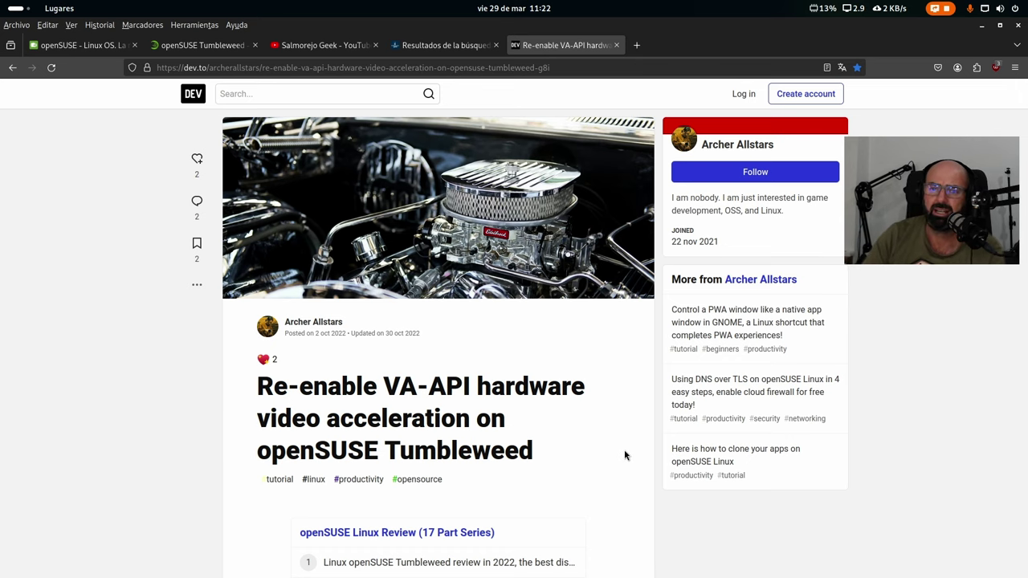
Find the article's update note and highlight the "sudo zypper install opi" command.
{"action": "scroll", "coordinate": [616, 431], "scroll_direction": "down", "scroll_amount": 4}
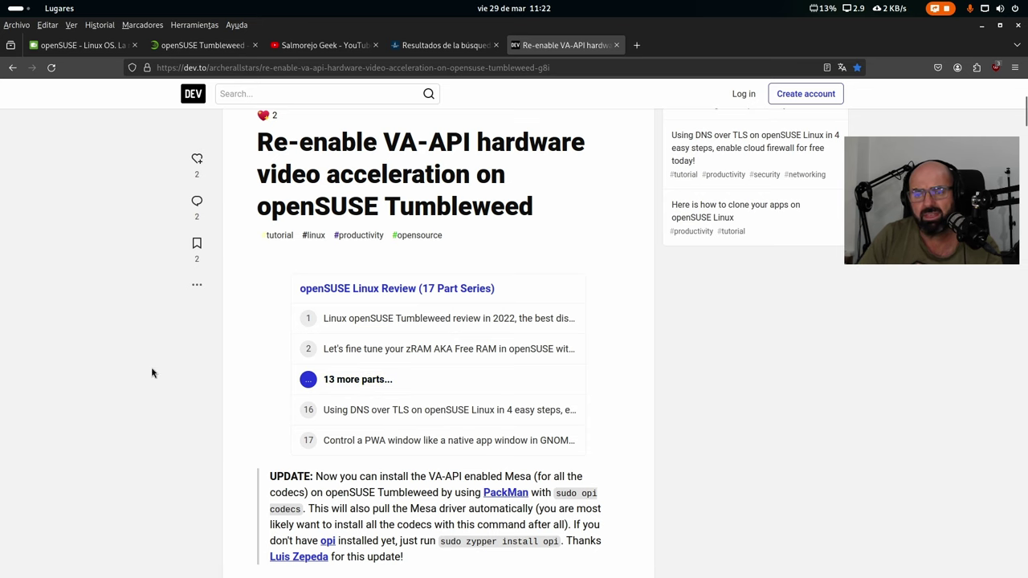
{"action": "scroll", "coordinate": [153, 373], "scroll_direction": "down", "scroll_amount": 4}
{"action": "scroll", "coordinate": [153, 373], "scroll_direction": "down", "scroll_amount": 1}
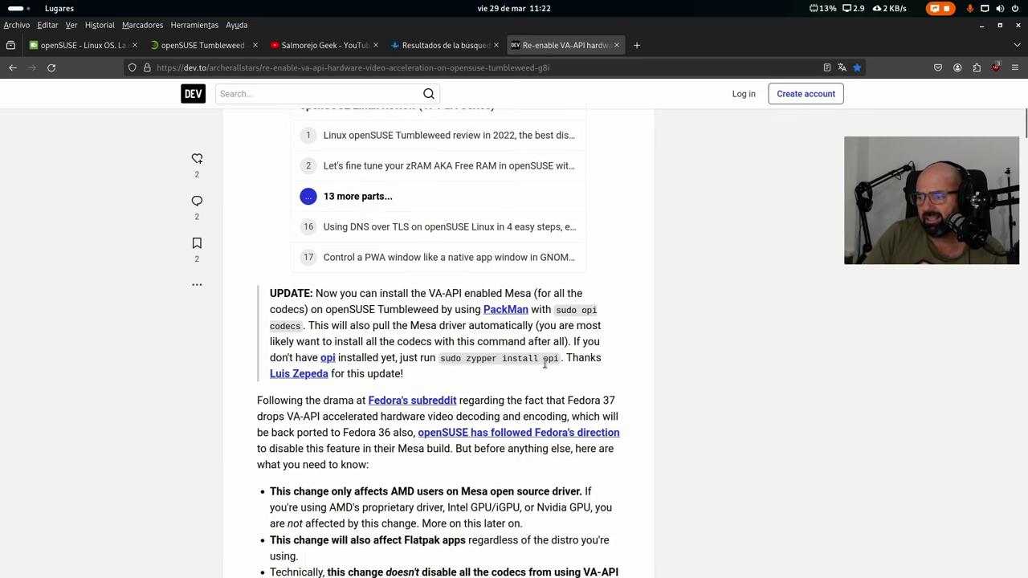
{"action": "left_click_drag", "start_coordinate": [558, 358], "coordinate": [498, 362]}
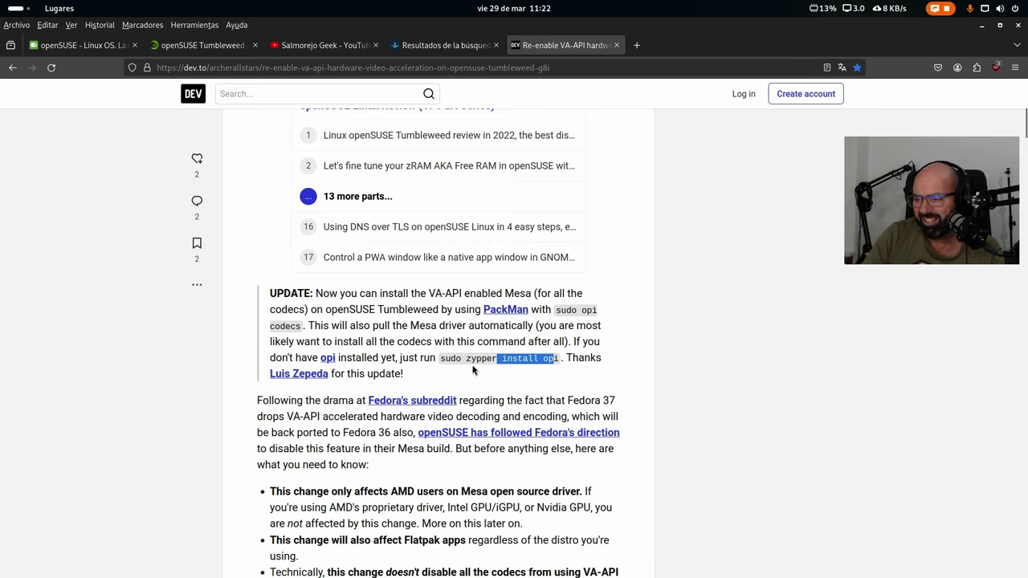
{"action": "left_click_drag", "start_coordinate": [442, 358], "coordinate": [560, 363]}
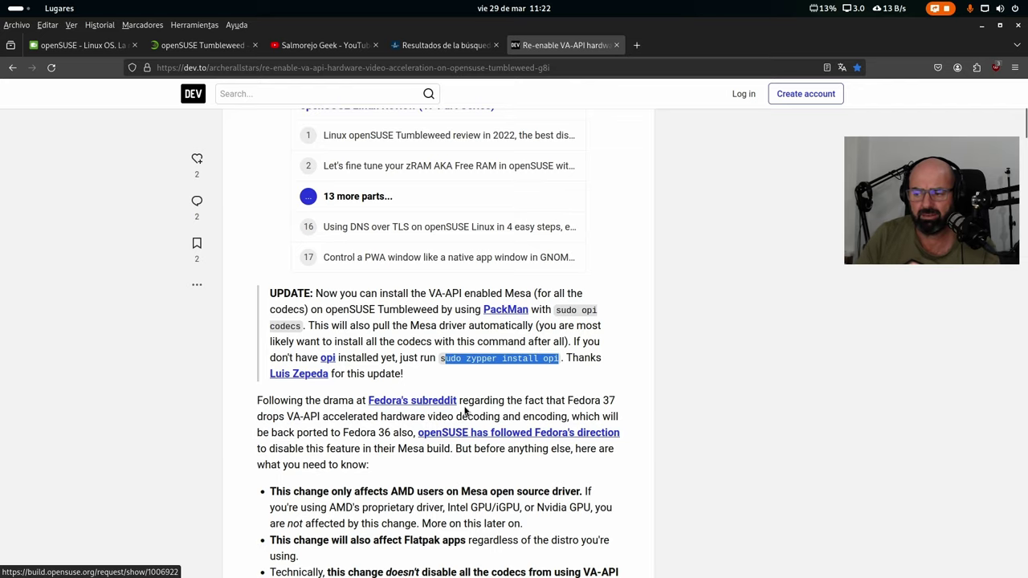
Skim the rest of the VA-API article and return to its update note about opi and PackMan.
{"action": "scroll", "coordinate": [514, 362], "scroll_direction": "down", "scroll_amount": 15}
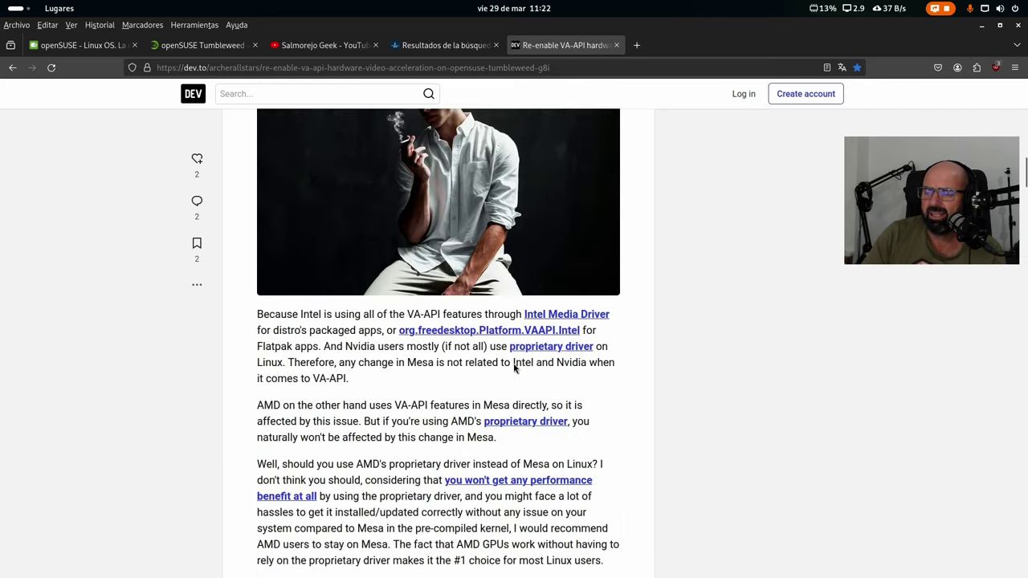
{"action": "scroll", "coordinate": [507, 378], "scroll_direction": "down", "scroll_amount": 15}
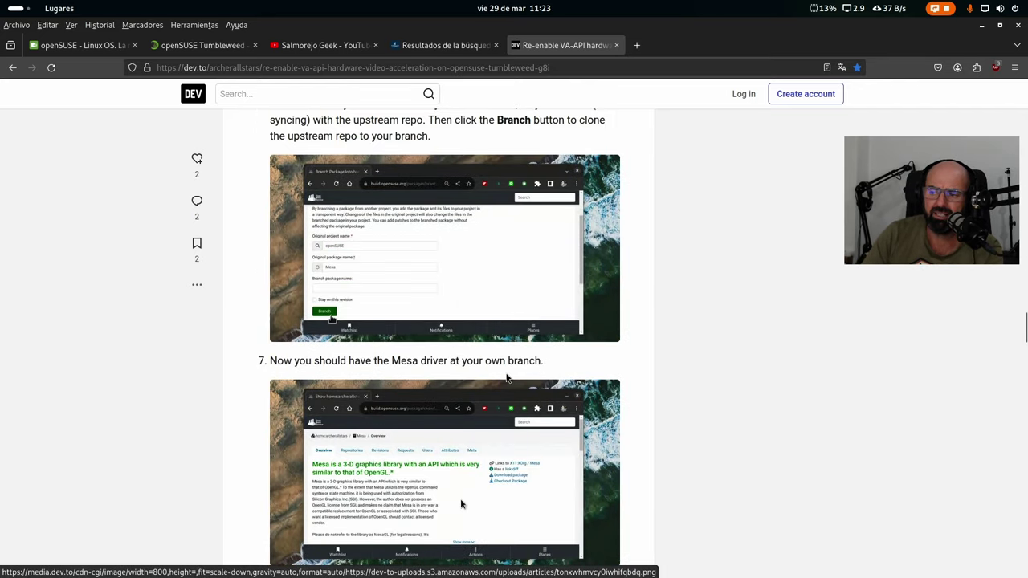
{"action": "scroll", "coordinate": [505, 372], "scroll_direction": "up", "scroll_amount": 8}
{"action": "scroll", "coordinate": [506, 372], "scroll_direction": "up", "scroll_amount": 20}
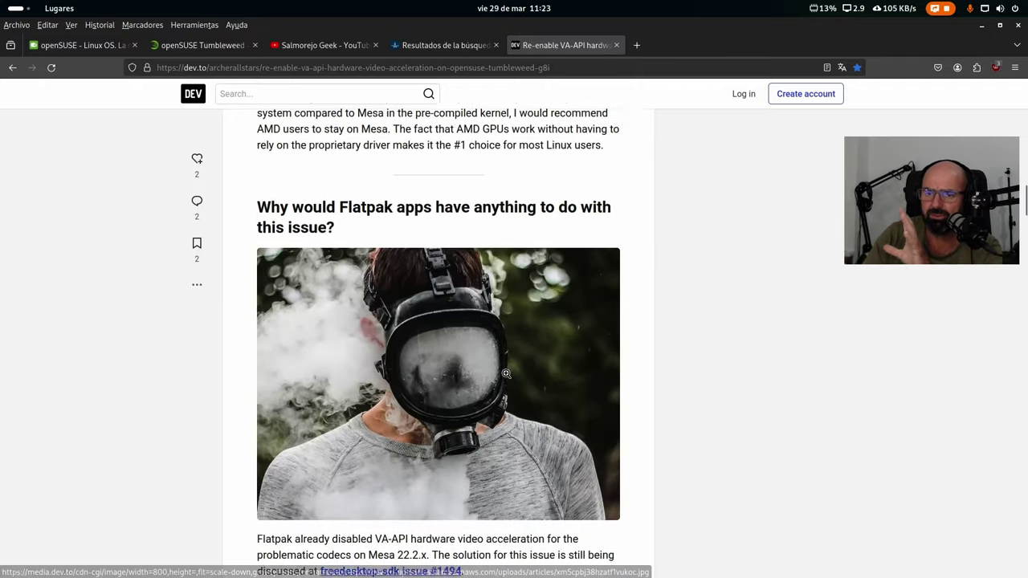
{"action": "scroll", "coordinate": [506, 378], "scroll_direction": "up", "scroll_amount": 7}
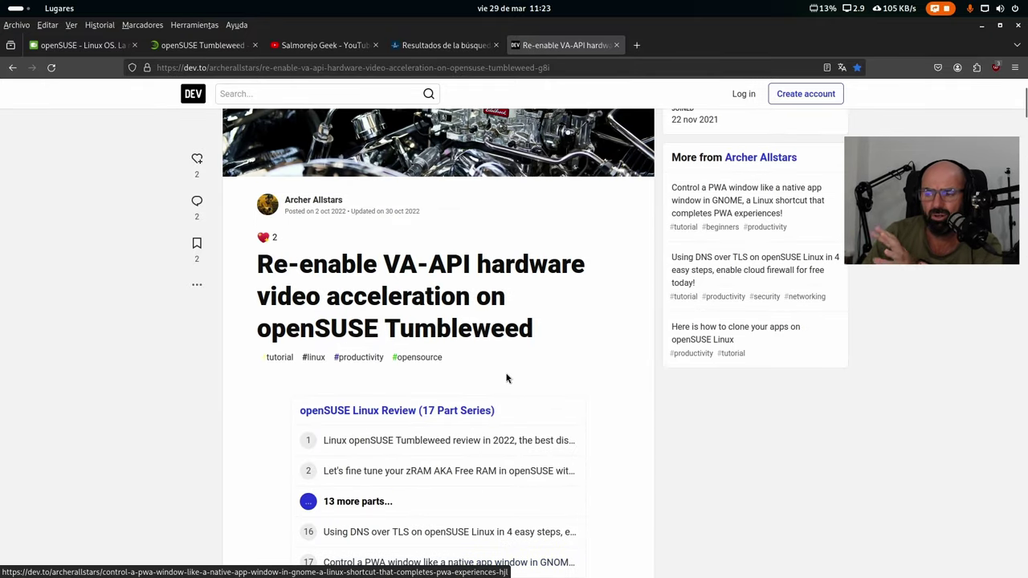
{"action": "scroll", "coordinate": [507, 376], "scroll_direction": "down", "scroll_amount": 3}
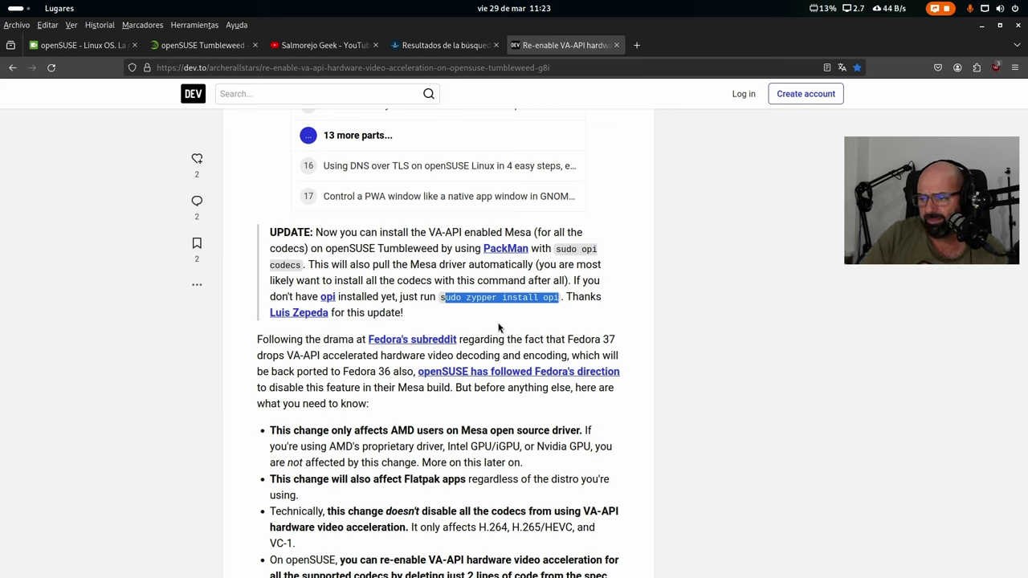
Highlight the opi install command in the update note again, clear the selection and minimize the browser.
{"action": "left_click", "coordinate": [453, 318]}
{"action": "left_click_drag", "start_coordinate": [560, 299], "coordinate": [421, 298]}
{"action": "left_click_drag", "start_coordinate": [560, 299], "coordinate": [404, 313]}
{"action": "left_click", "coordinate": [552, 278]}
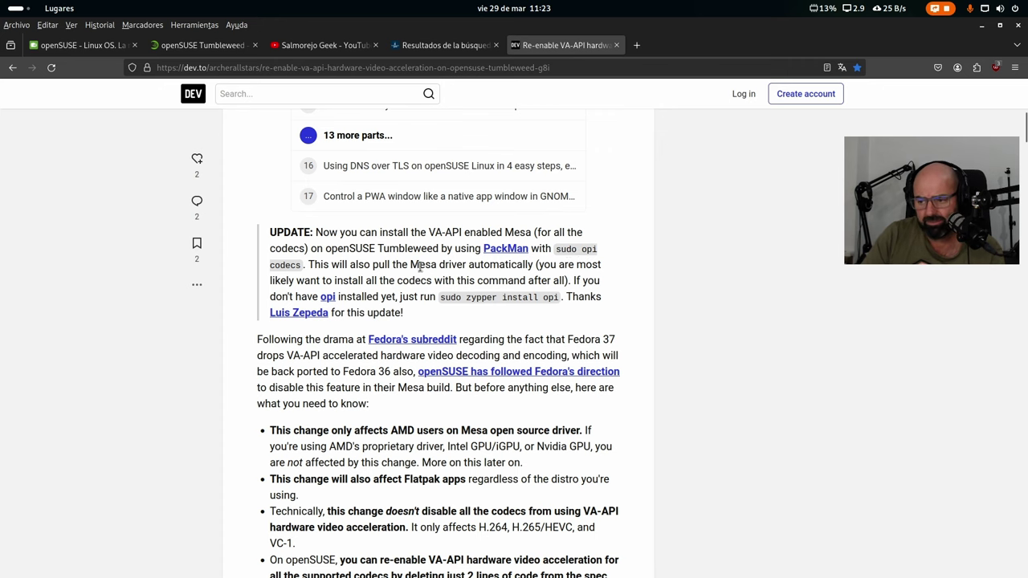
{"action": "left_click", "coordinate": [982, 27]}
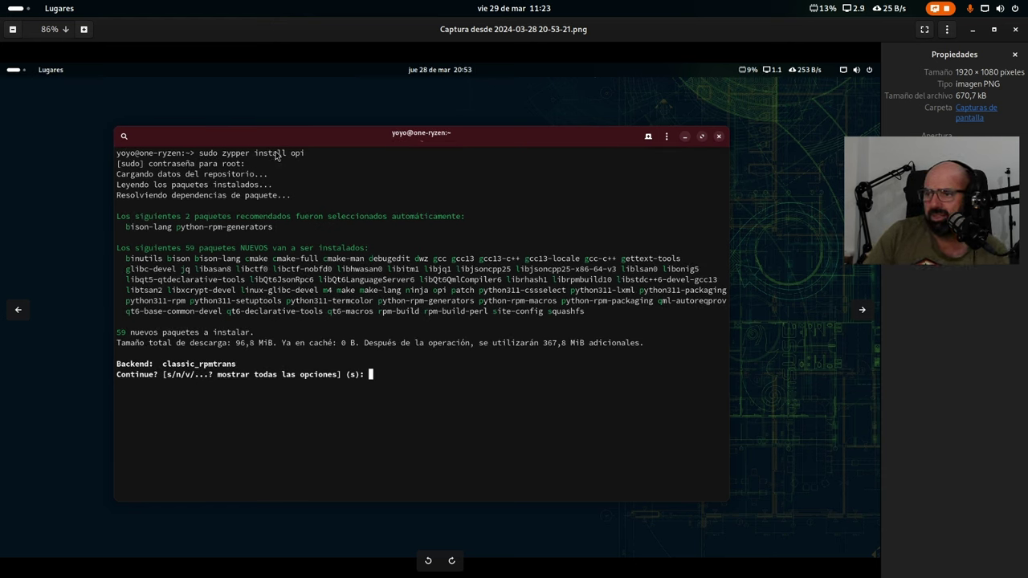
Enlarge the 20-53-21 capture to read the opi installation output, and advance to the 20-55-10 capture.
{"action": "scroll", "coordinate": [277, 230], "scroll_direction": "up", "scroll_amount": 1}
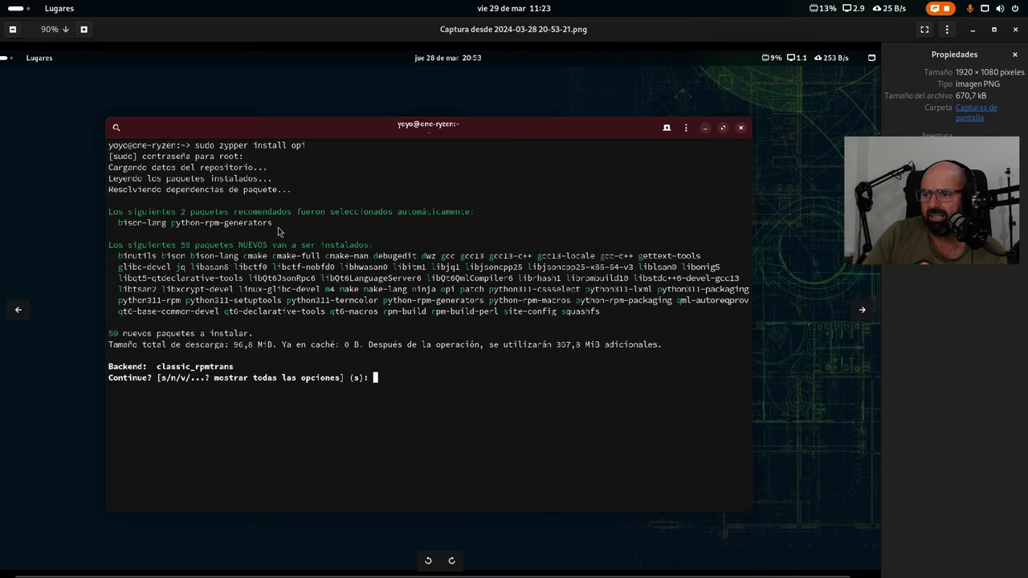
{"action": "scroll", "coordinate": [277, 230], "scroll_direction": "up", "scroll_amount": 3}
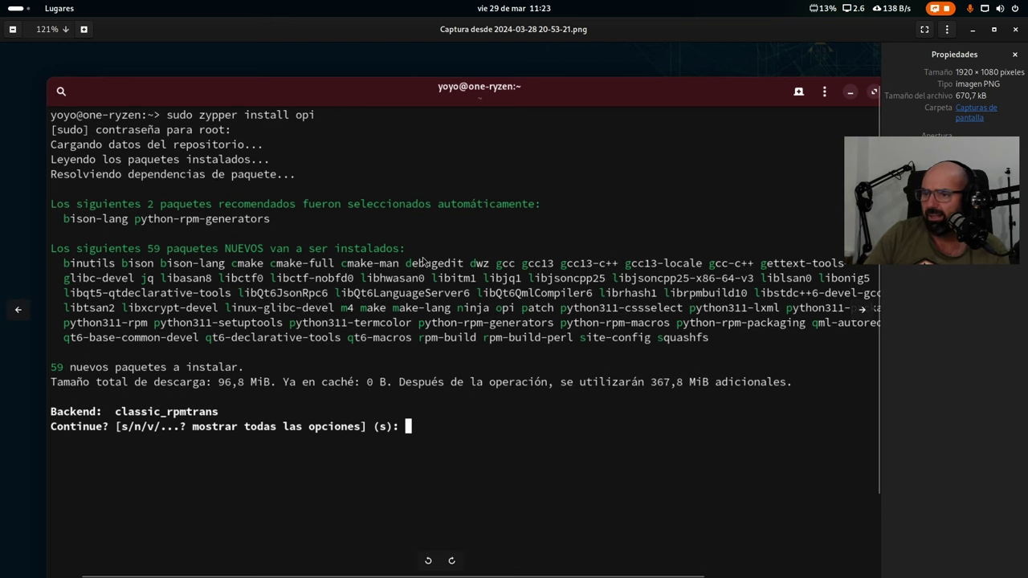
{"action": "left_click", "coordinate": [862, 309]}
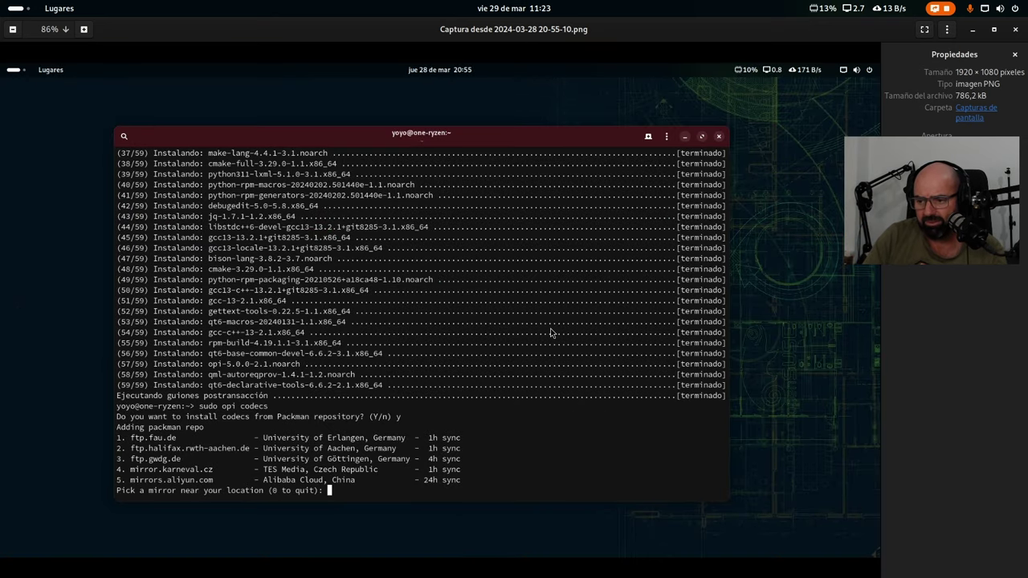
Switch to YaST, check the Packman entry among the software repositories, accept the repositories dialog and minimize YaST.
{"action": "key", "text": "super"}
{"action": "left_click", "coordinate": [523, 351]}
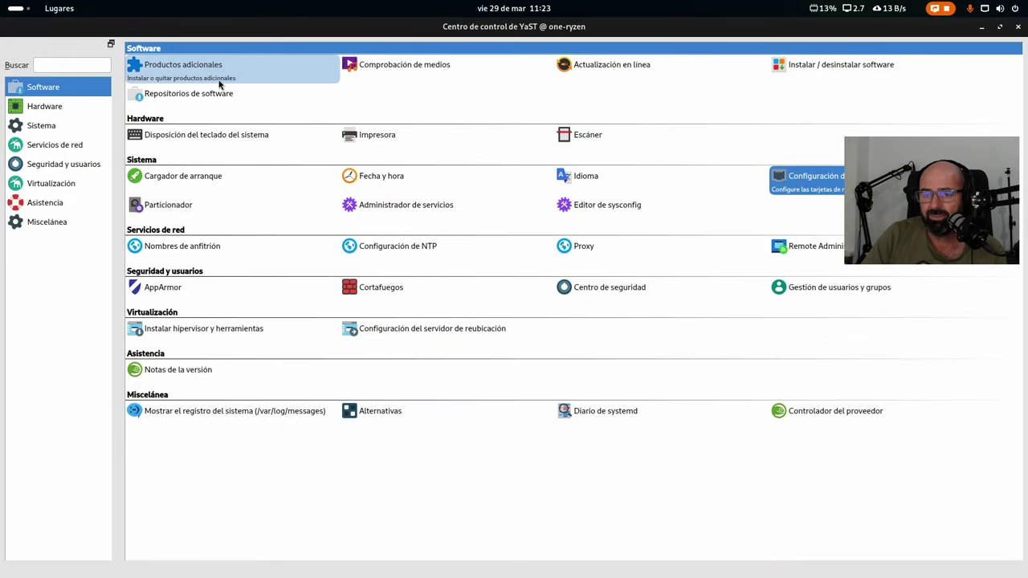
{"action": "left_click", "coordinate": [241, 93]}
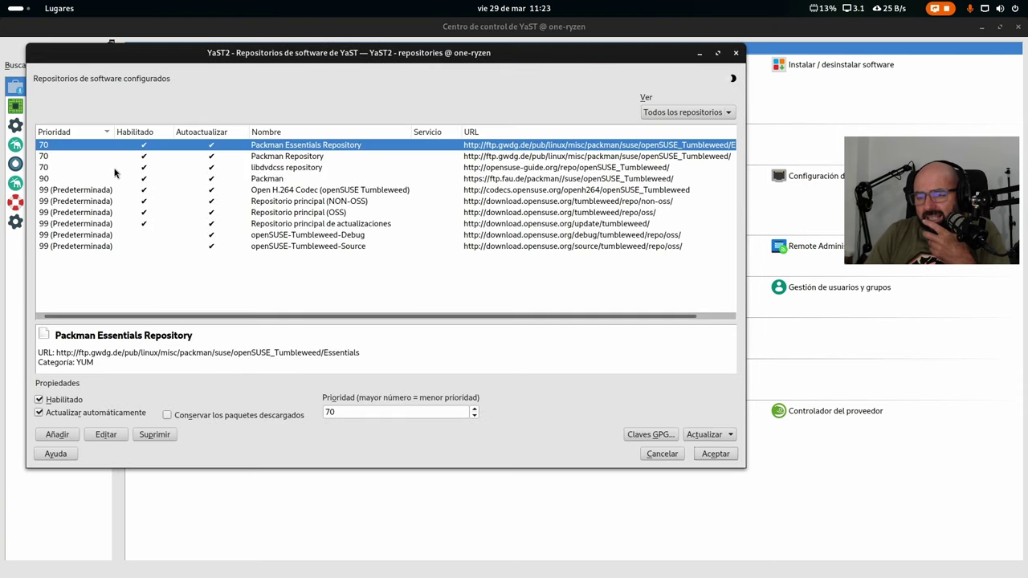
{"action": "left_click", "coordinate": [66, 182]}
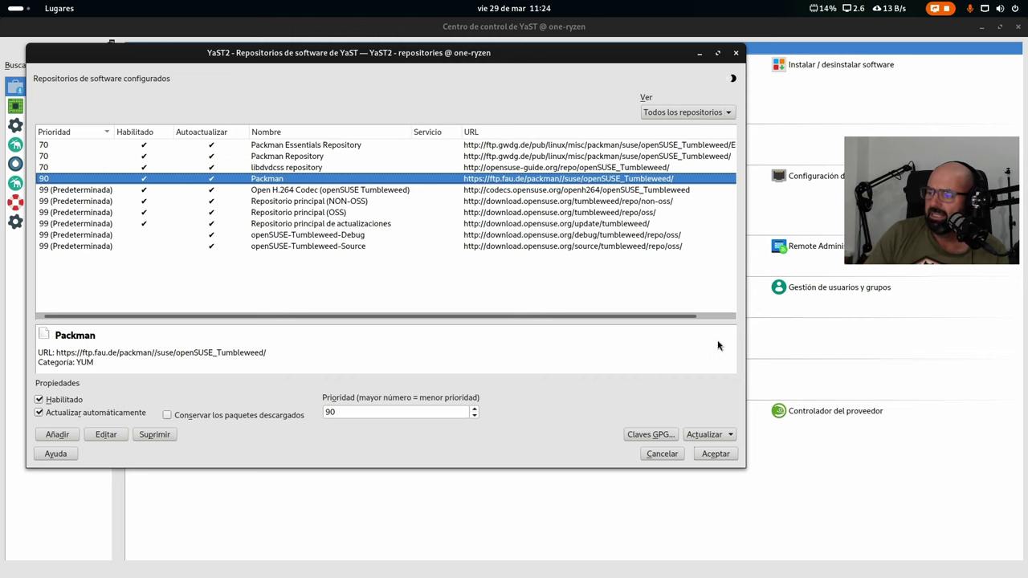
{"action": "left_click", "coordinate": [715, 453]}
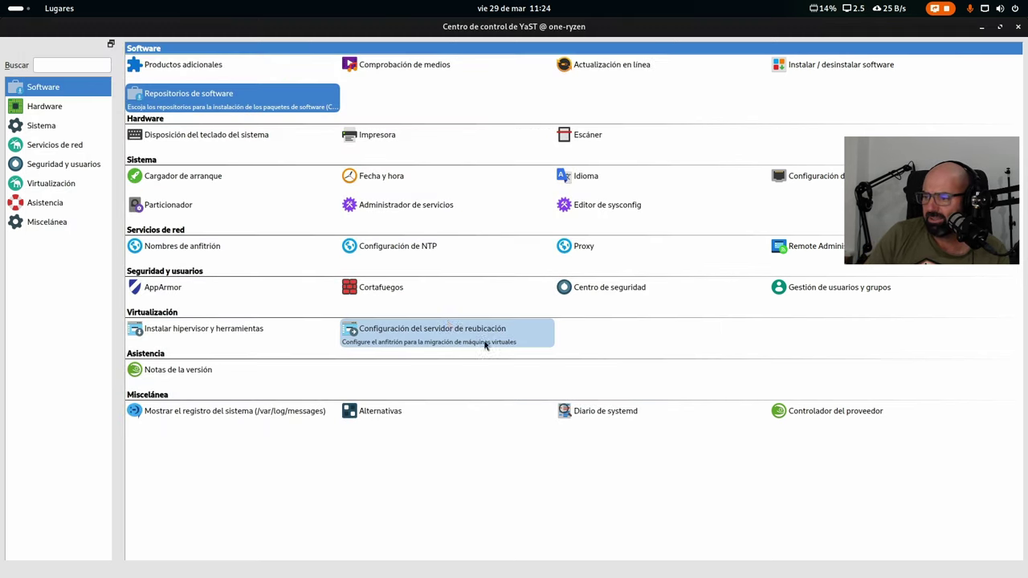
{"action": "left_click", "coordinate": [985, 28]}
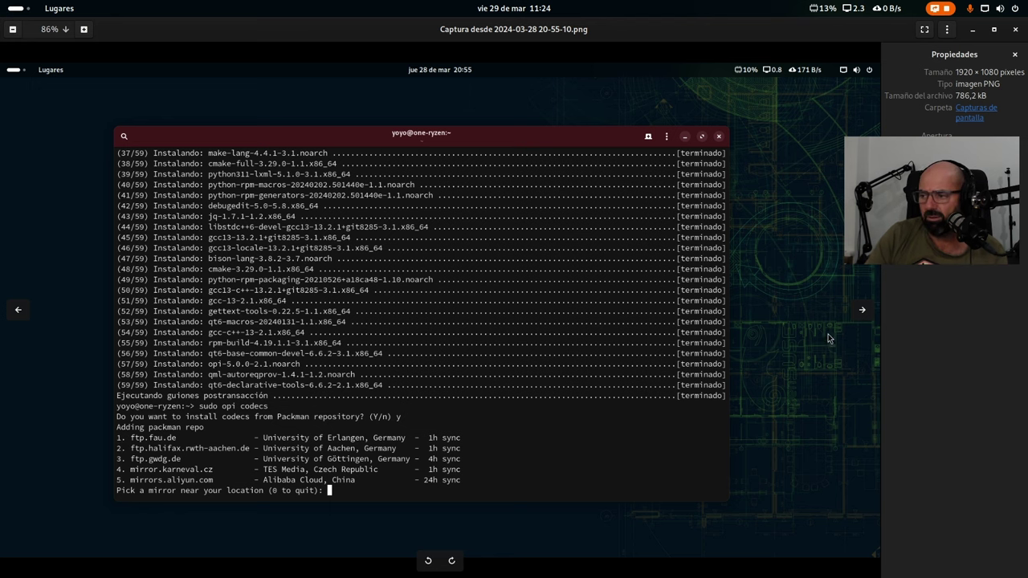
Go through the 20-55-52 and 20-56-00 captures of the Packman vendor changes and advance to the 20-58-05 capture.
{"action": "left_click", "coordinate": [862, 310]}
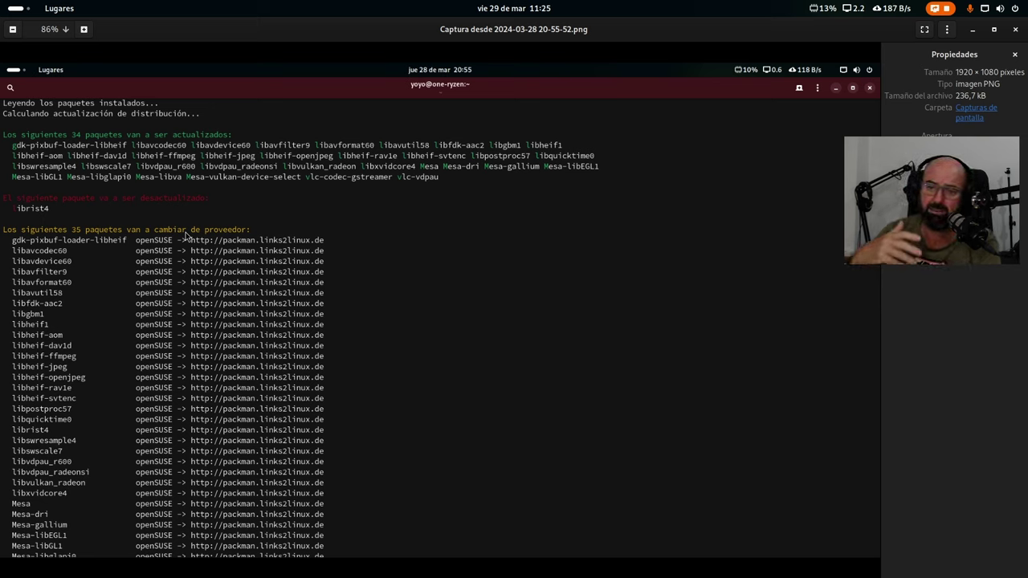
{"action": "scroll", "coordinate": [185, 235], "scroll_direction": "up", "scroll_amount": 1}
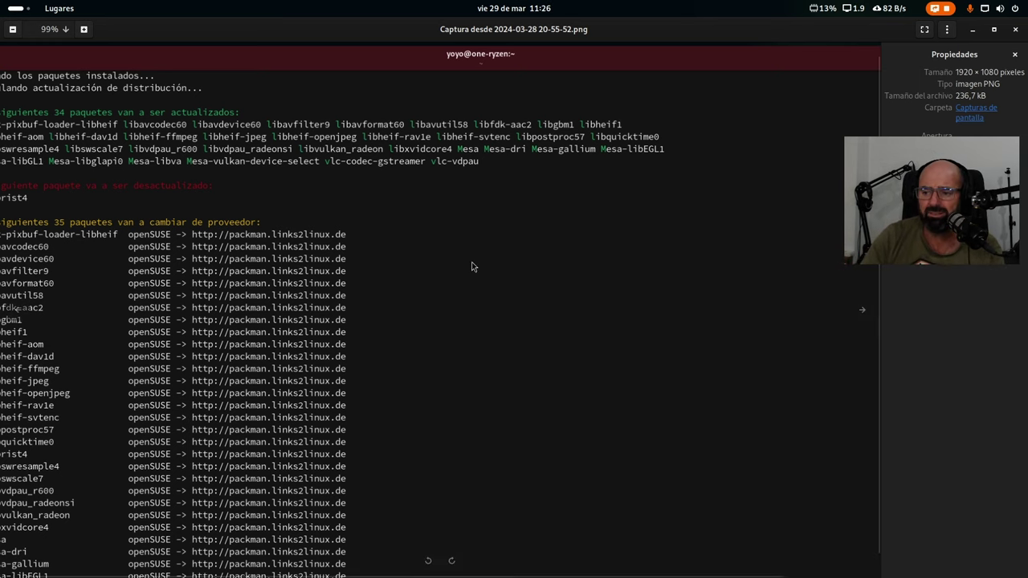
{"action": "scroll", "coordinate": [472, 263], "scroll_direction": "down", "scroll_amount": 2}
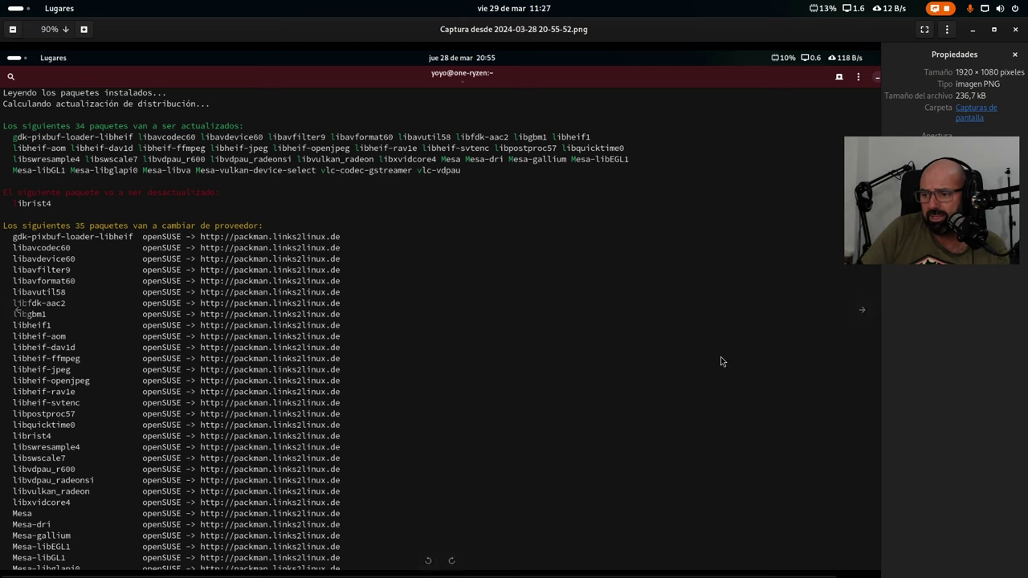
{"action": "key", "text": "Right"}
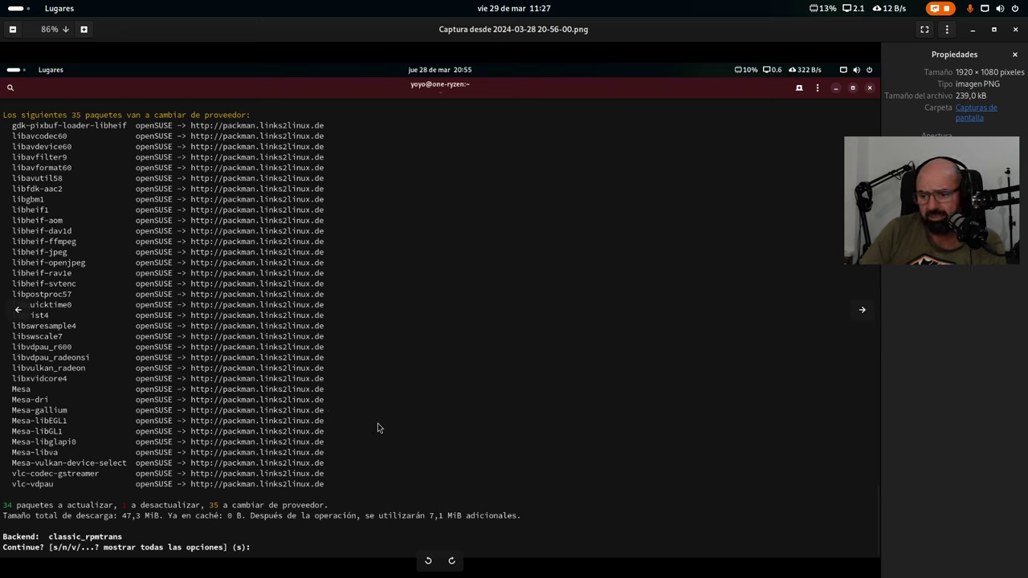
{"action": "left_click", "coordinate": [860, 310]}
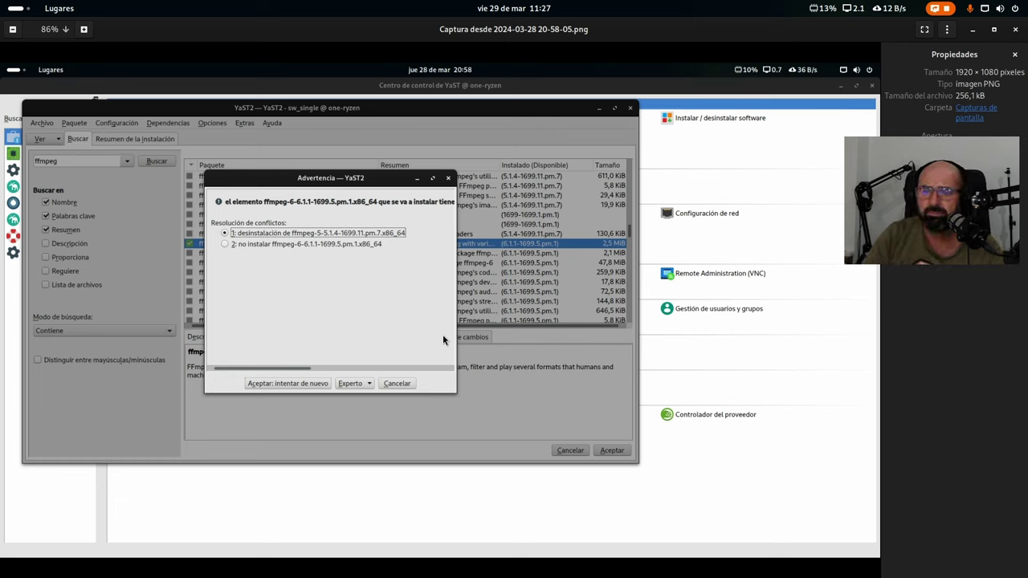
Open YaST's software installation module in a maximized window, search for "ffmpeg" and look through the package list.
{"action": "key", "text": "super"}
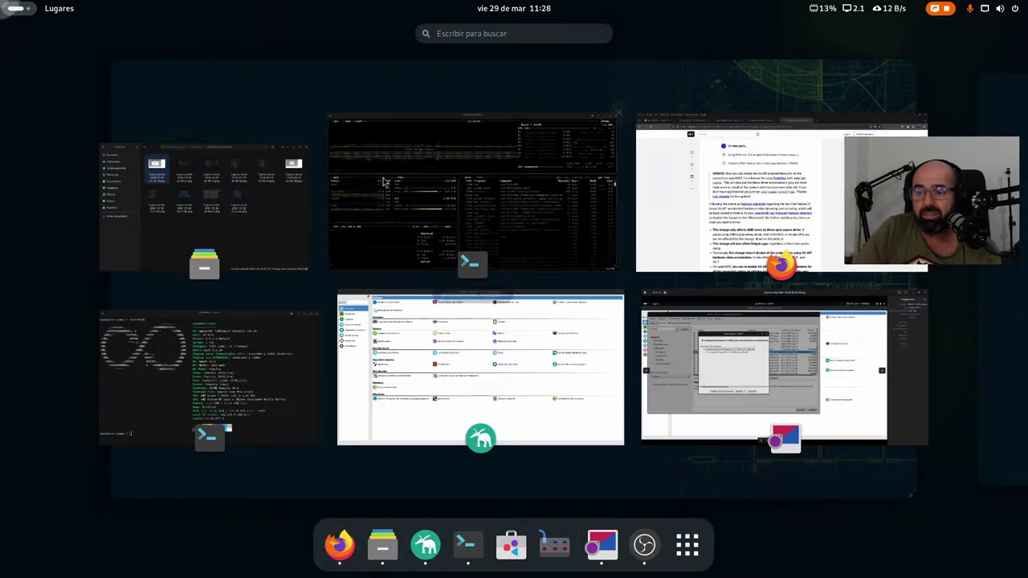
{"action": "left_click", "coordinate": [490, 421]}
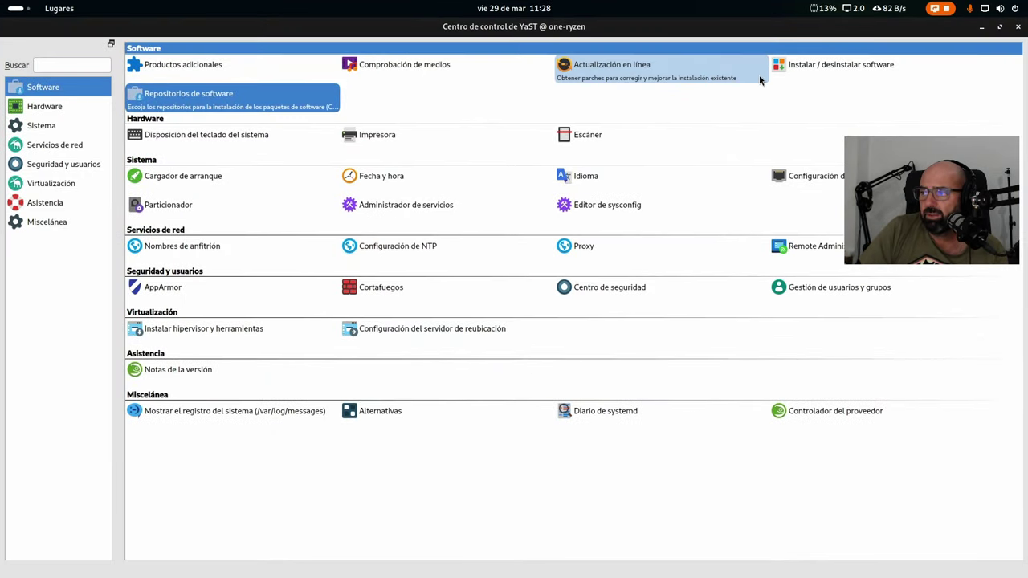
{"action": "left_click", "coordinate": [777, 67]}
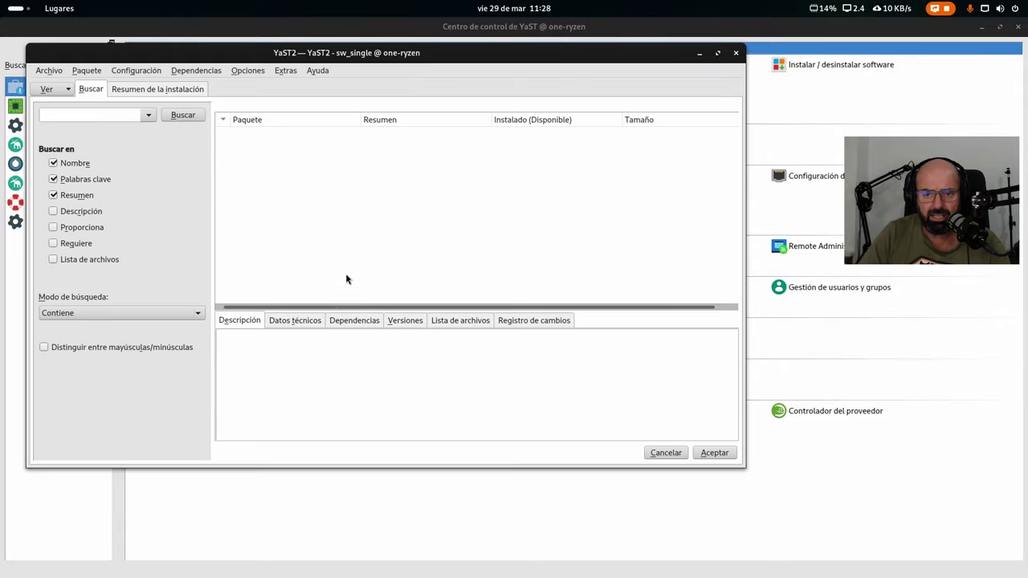
{"action": "left_click", "coordinate": [718, 53]}
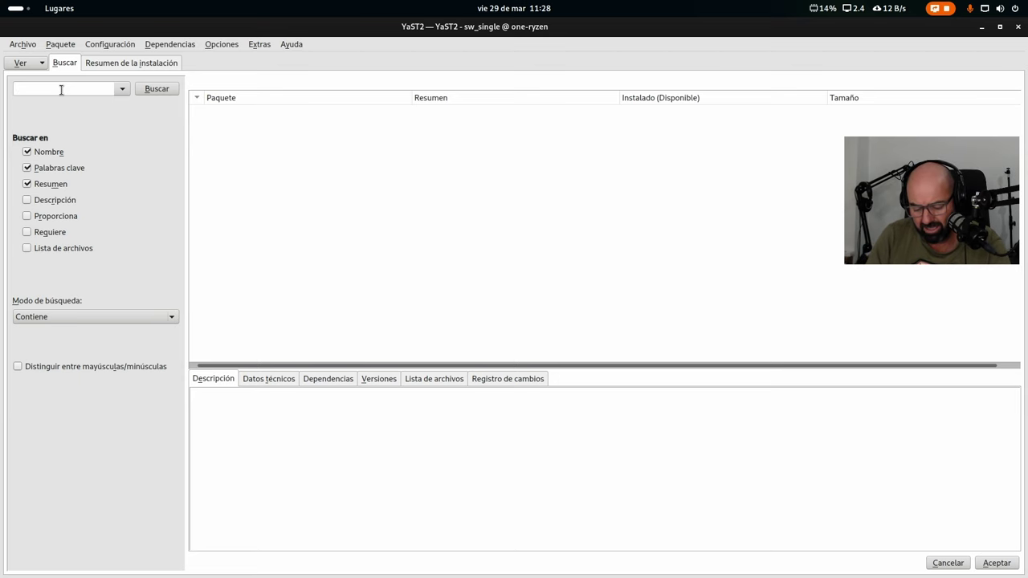
{"action": "type", "text": "ffmpeg"}
{"action": "key", "text": "Return"}
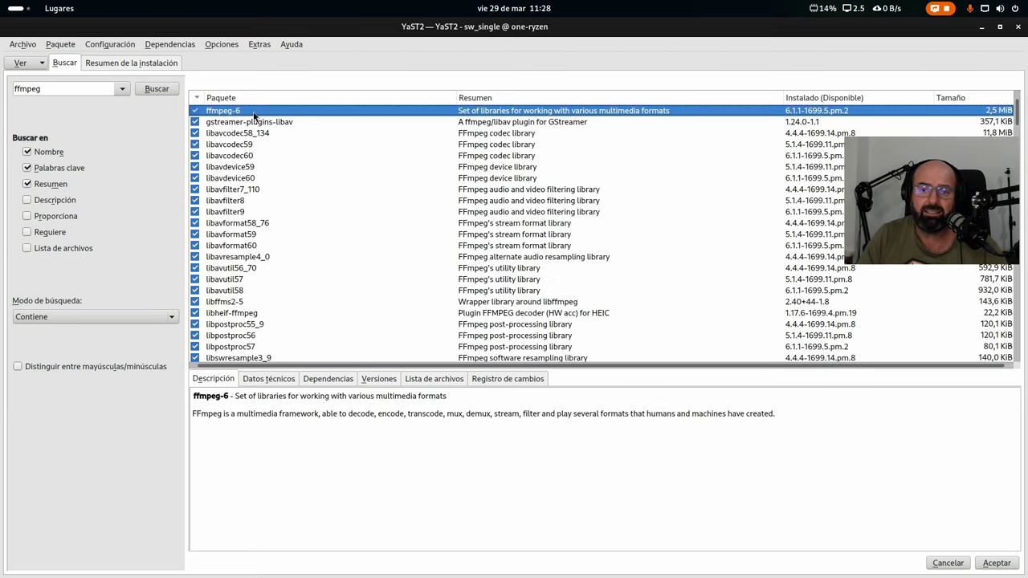
{"action": "scroll", "coordinate": [233, 193], "scroll_direction": "down", "scroll_amount": 10}
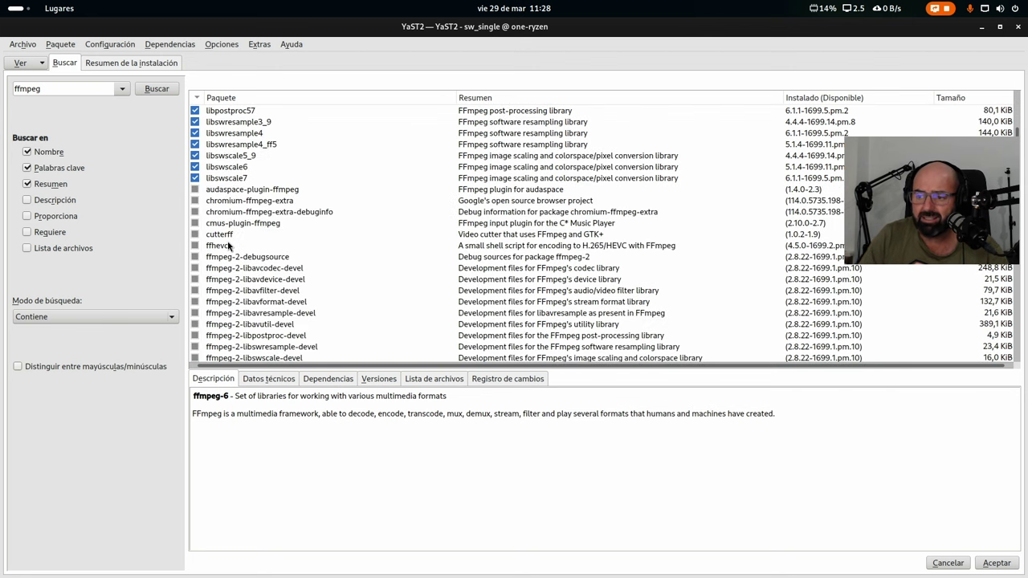
Look through the ffmpeg package list, comparing the installed packages with the available ones and checking the ffmpeg-5 entry.
{"action": "scroll", "coordinate": [293, 204], "scroll_direction": "down", "scroll_amount": 12}
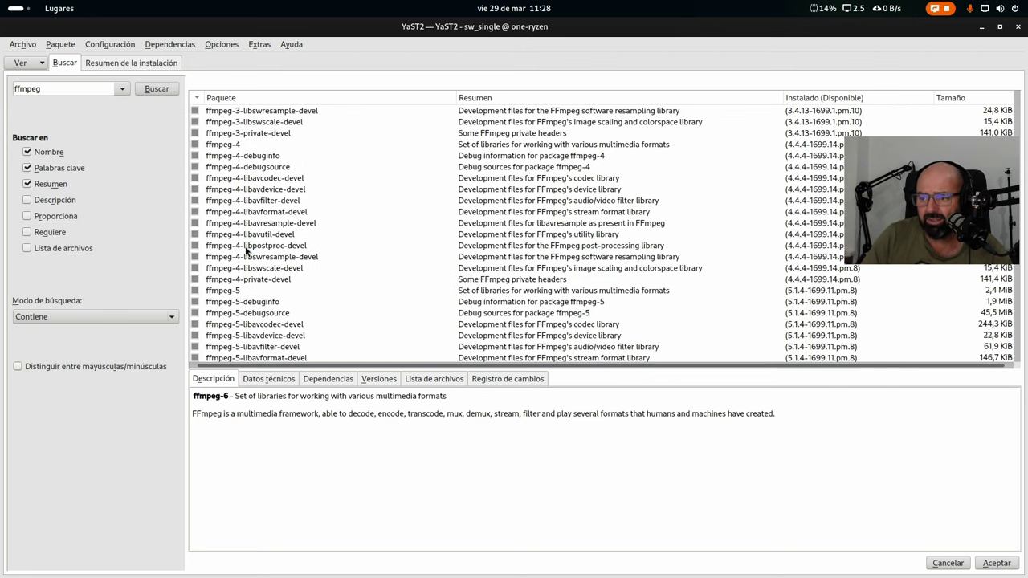
{"action": "left_click", "coordinate": [241, 225]}
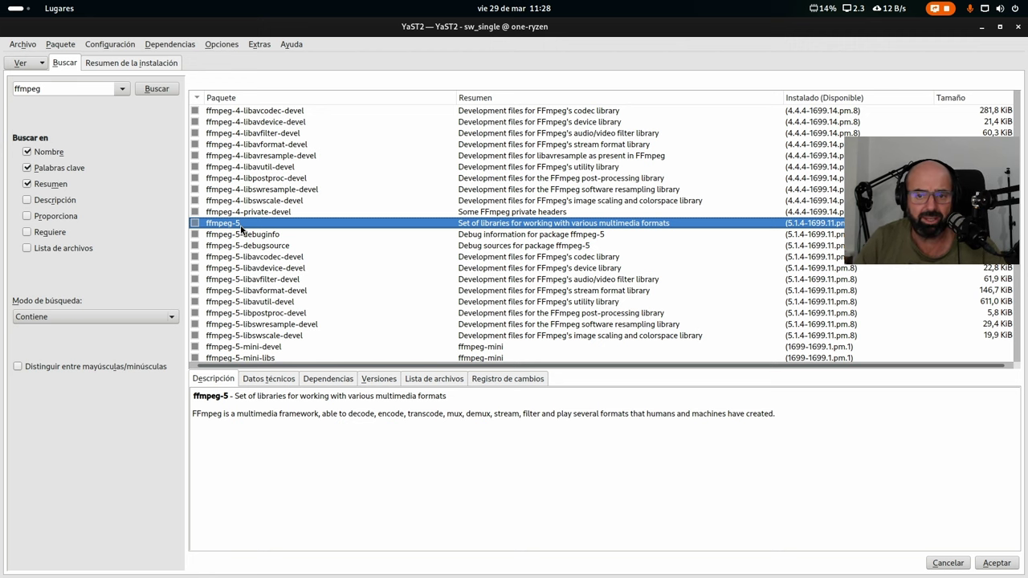
{"action": "scroll", "coordinate": [345, 232], "scroll_direction": "up", "scroll_amount": 14}
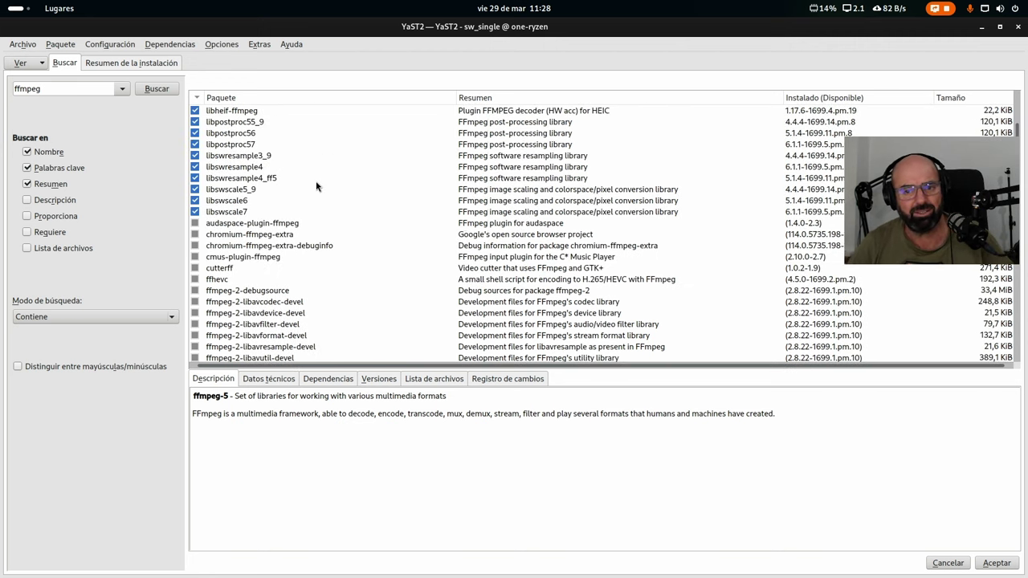
{"action": "scroll", "coordinate": [317, 187], "scroll_direction": "up", "scroll_amount": 6}
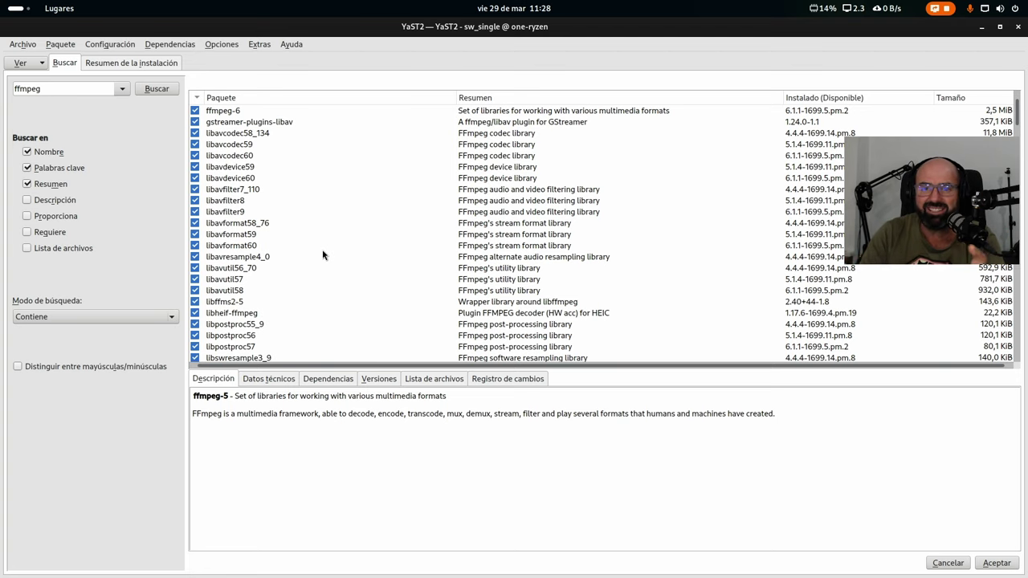
{"action": "scroll", "coordinate": [394, 231], "scroll_direction": "down", "scroll_amount": 15}
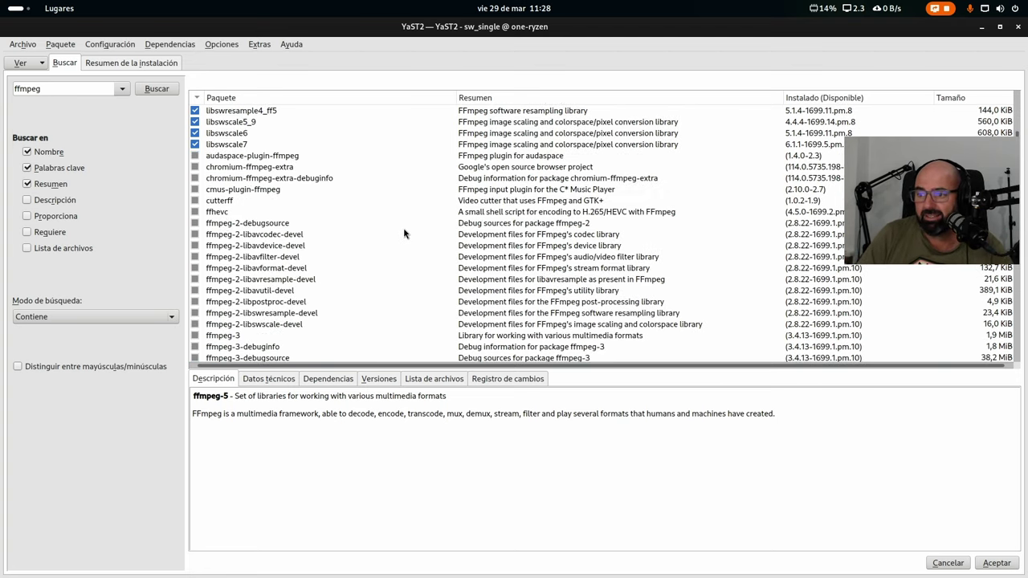
{"action": "scroll", "coordinate": [383, 229], "scroll_direction": "down", "scroll_amount": 20}
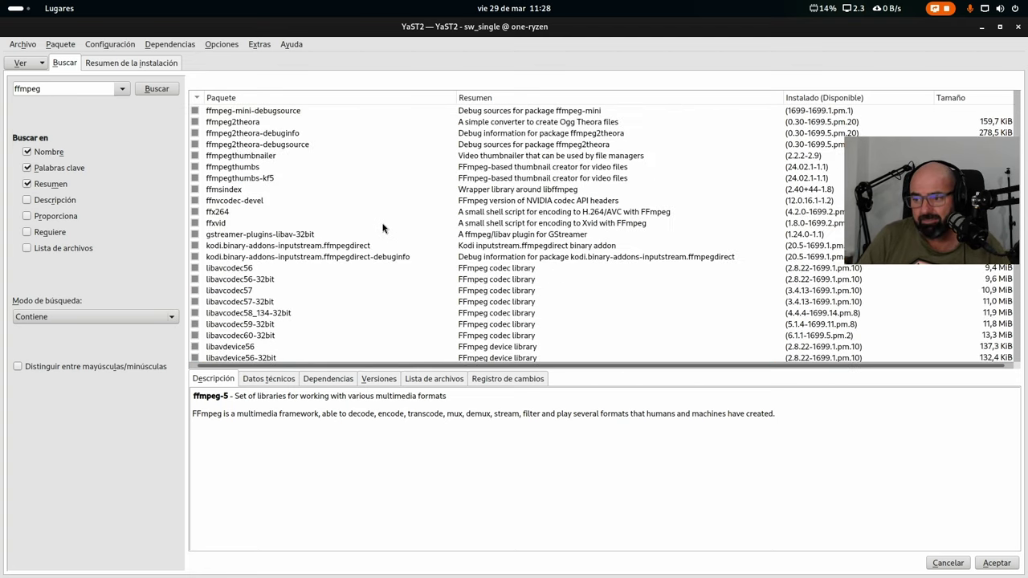
{"action": "scroll", "coordinate": [383, 229], "scroll_direction": "up", "scroll_amount": 15}
{"action": "scroll", "coordinate": [384, 229], "scroll_direction": "up", "scroll_amount": 3}
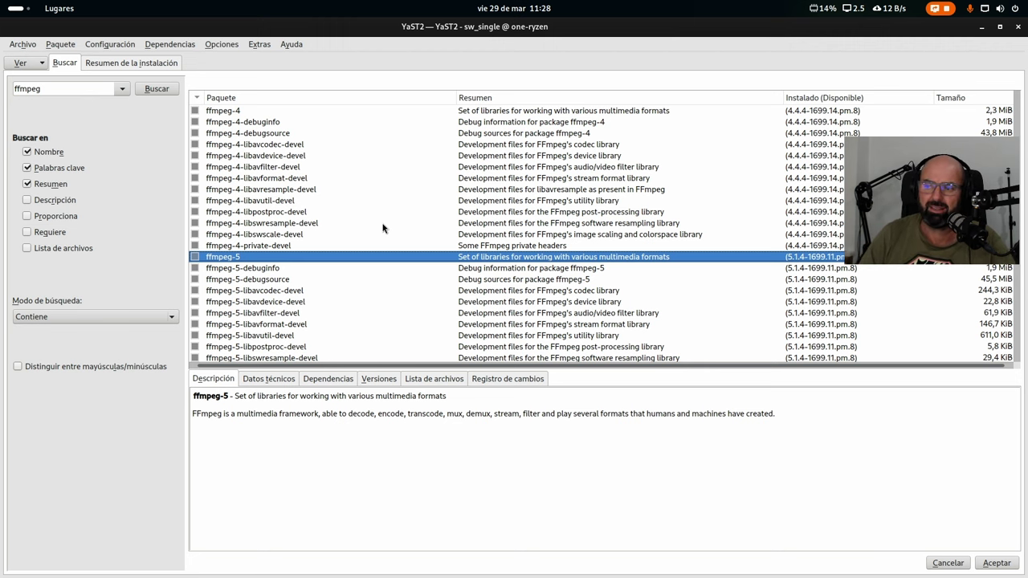
{"action": "scroll", "coordinate": [383, 228], "scroll_direction": "up", "scroll_amount": 10}
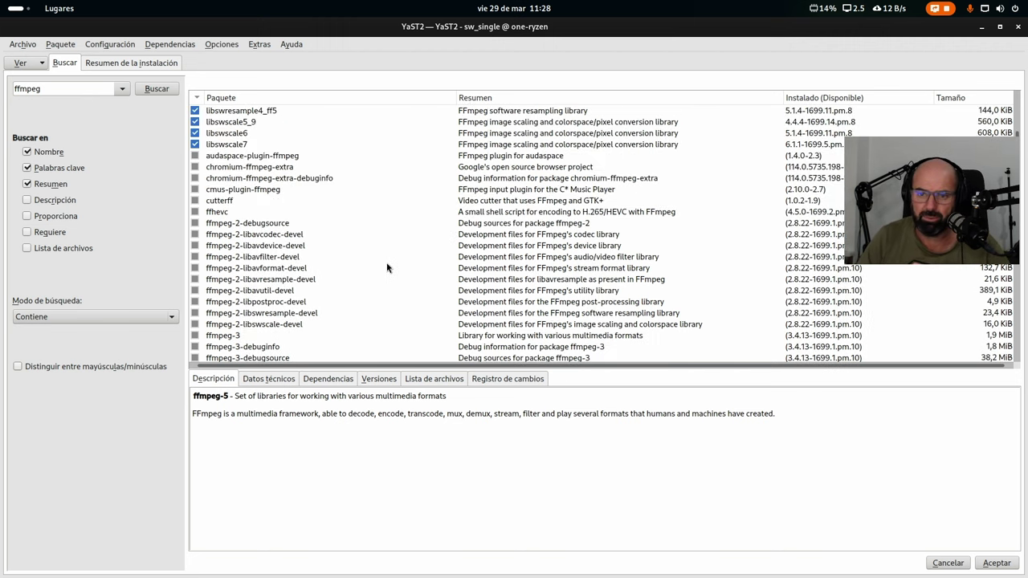
{"action": "scroll", "coordinate": [386, 263], "scroll_direction": "up", "scroll_amount": 8}
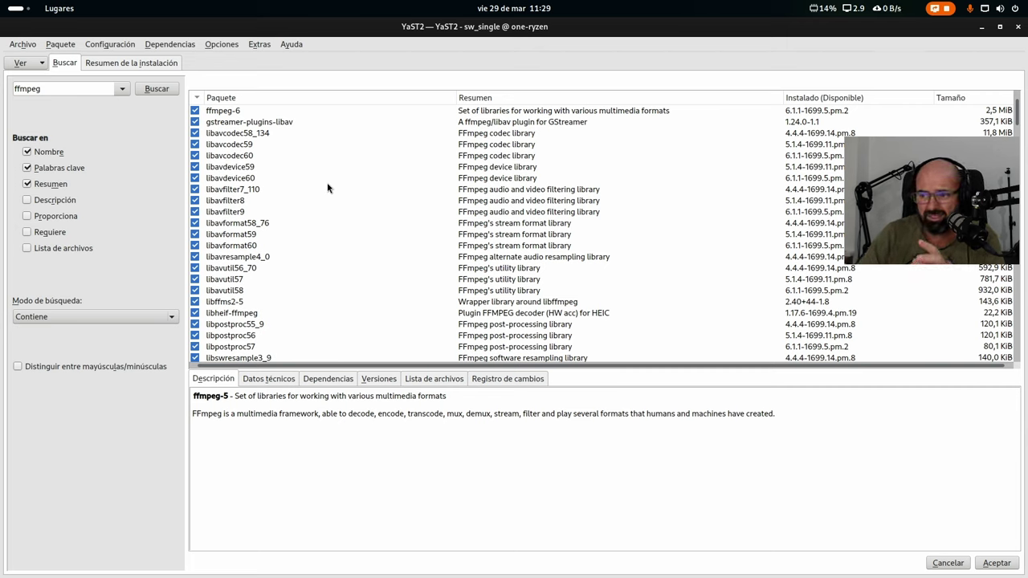
Search the software packages for "audacity" to check its installed version.
{"action": "left_click", "coordinate": [65, 90]}
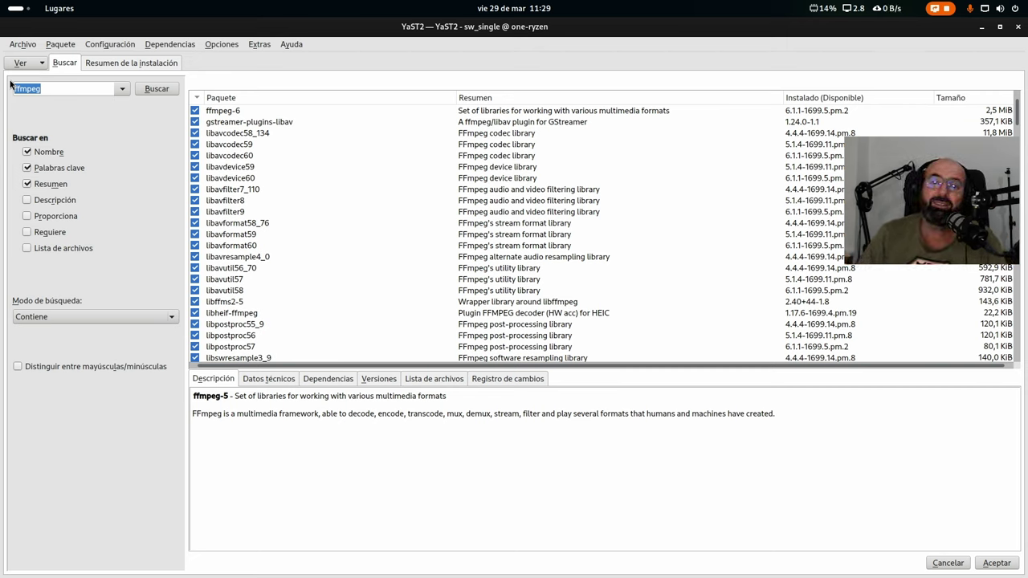
{"action": "key", "text": "BackSpace"}
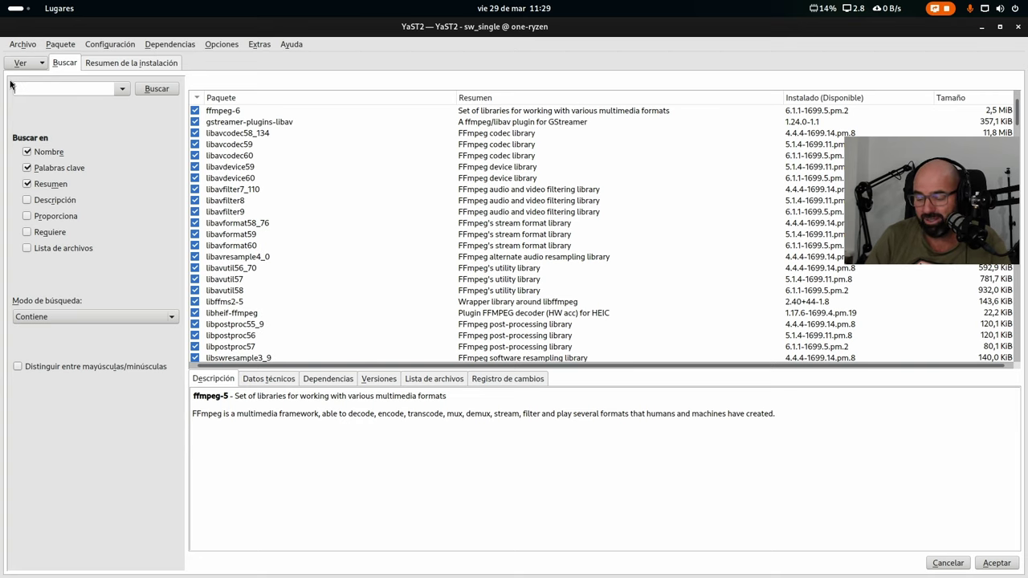
{"action": "type", "text": "au"}
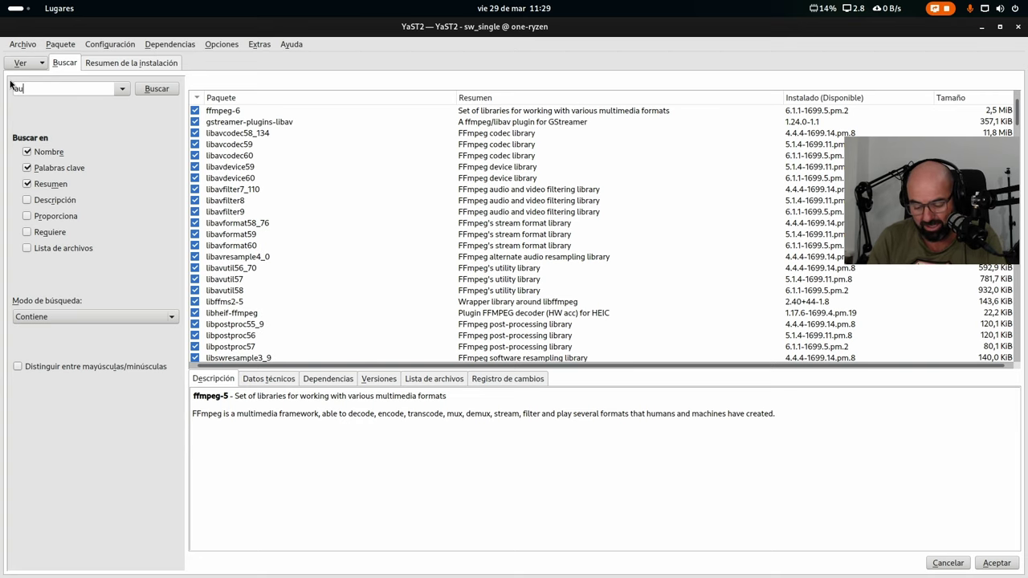
{"action": "type", "text": "dacity"}
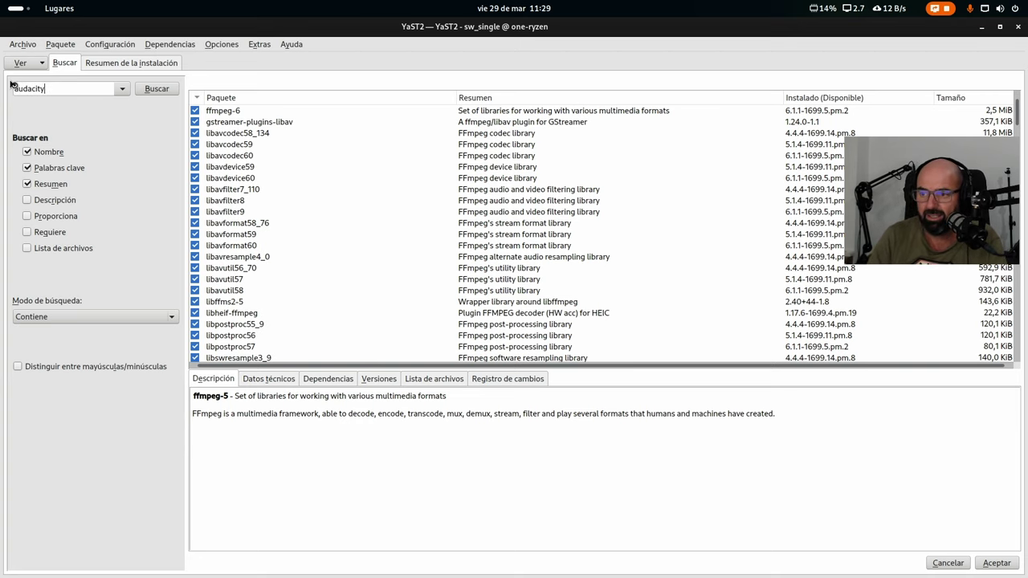
{"action": "key", "text": "Return"}
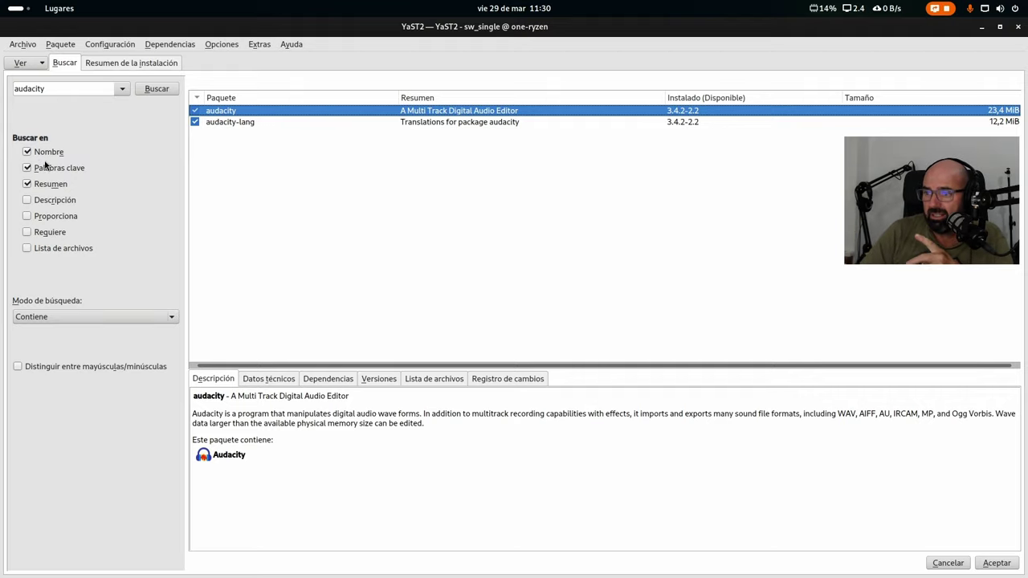
Switch to Firefox and open google.es in a new tab.
{"action": "mouse_move", "coordinate": [1, 1]}
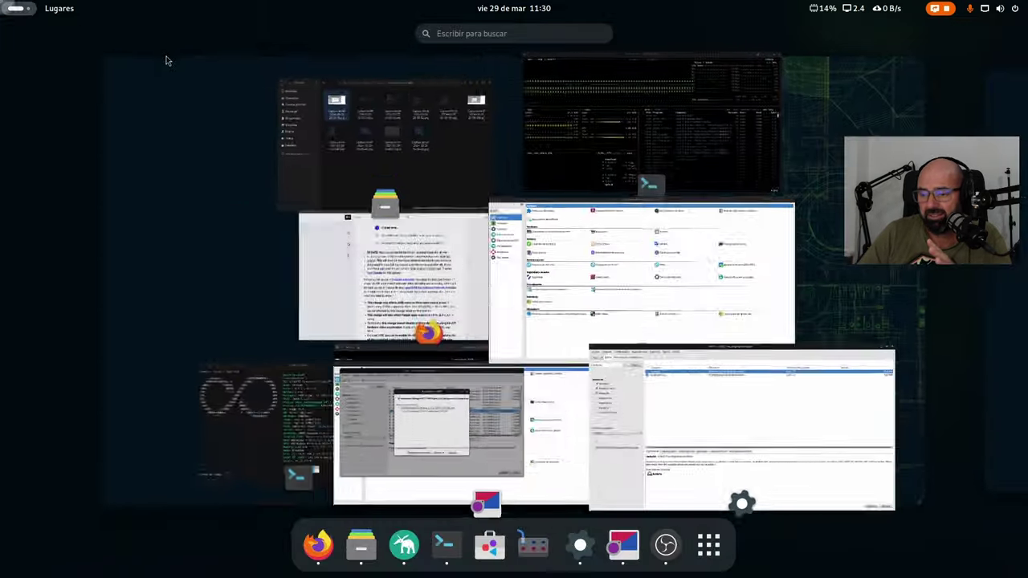
{"action": "left_click", "coordinate": [380, 283]}
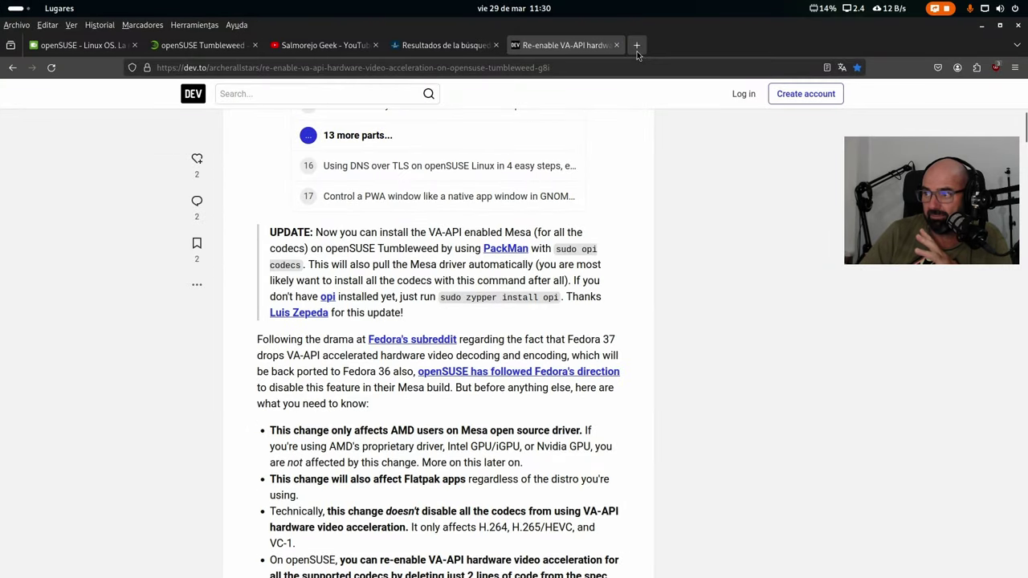
{"action": "key", "text": "ctrl+t"}
{"action": "left_click", "coordinate": [194, 67]}
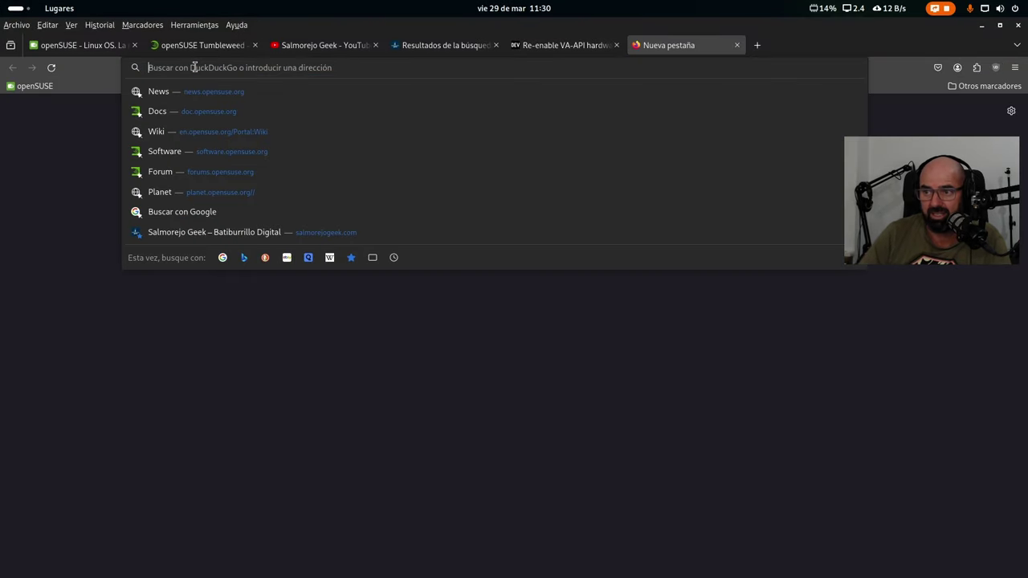
{"action": "type", "text": "google.es/"}
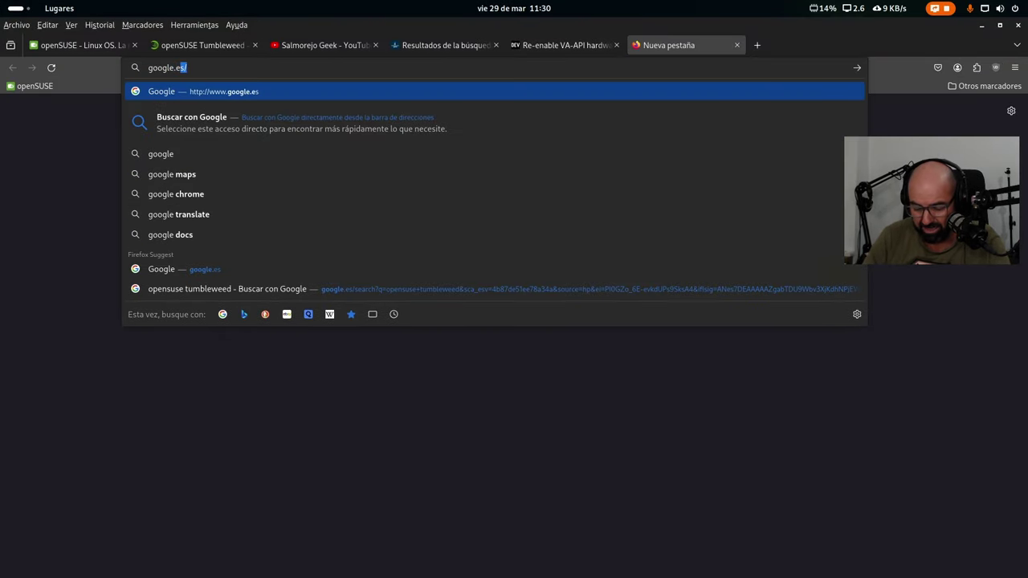
{"action": "key", "text": "Return"}
Search Google for "audacityteam", open the official Audacity site to check the offered version, and minimize the browser.
{"action": "left_click", "coordinate": [409, 294]}
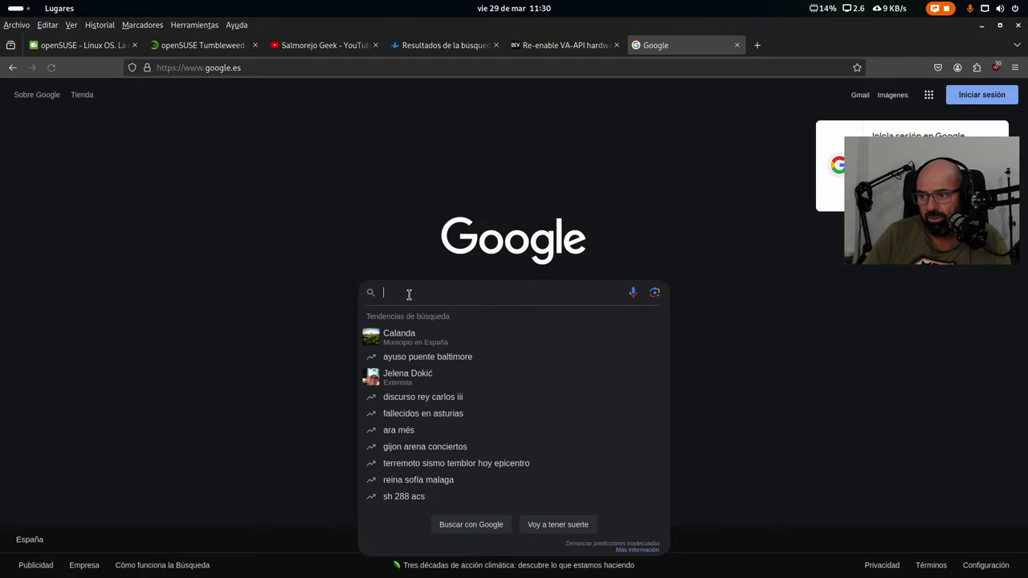
{"action": "type", "text": "auda"}
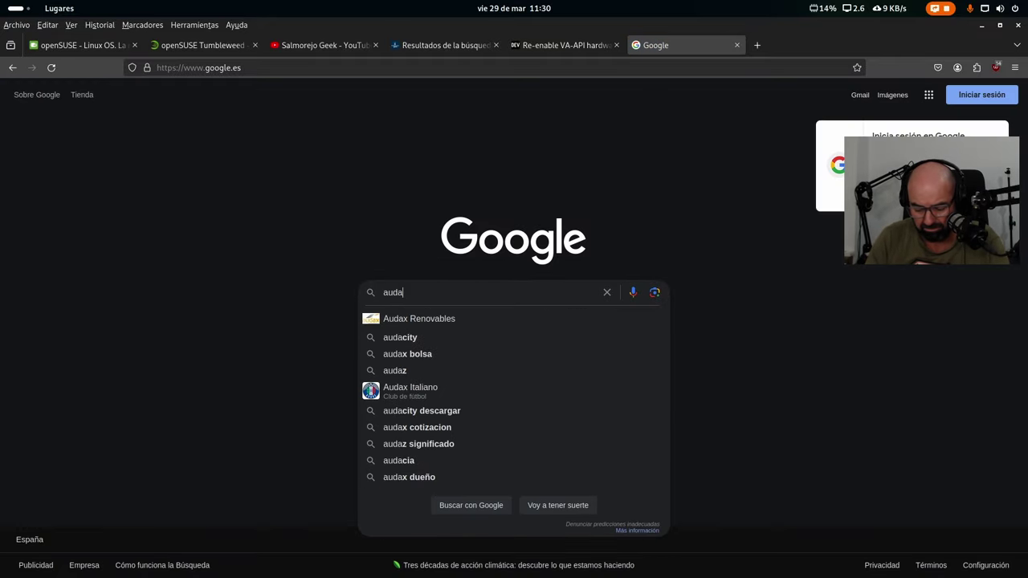
{"action": "type", "text": "cityteam"}
{"action": "key", "text": "Return"}
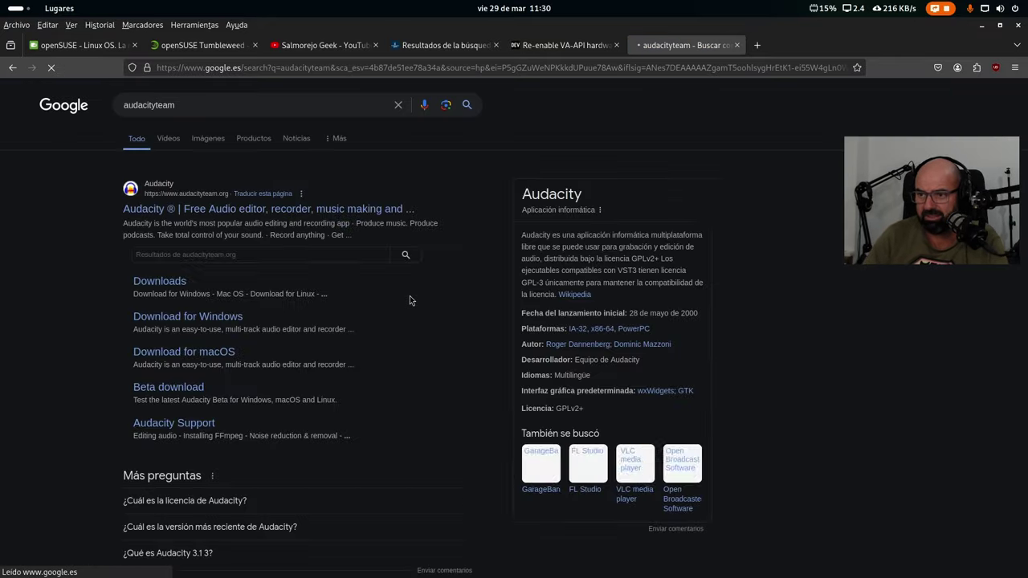
{"action": "left_click", "coordinate": [171, 215]}
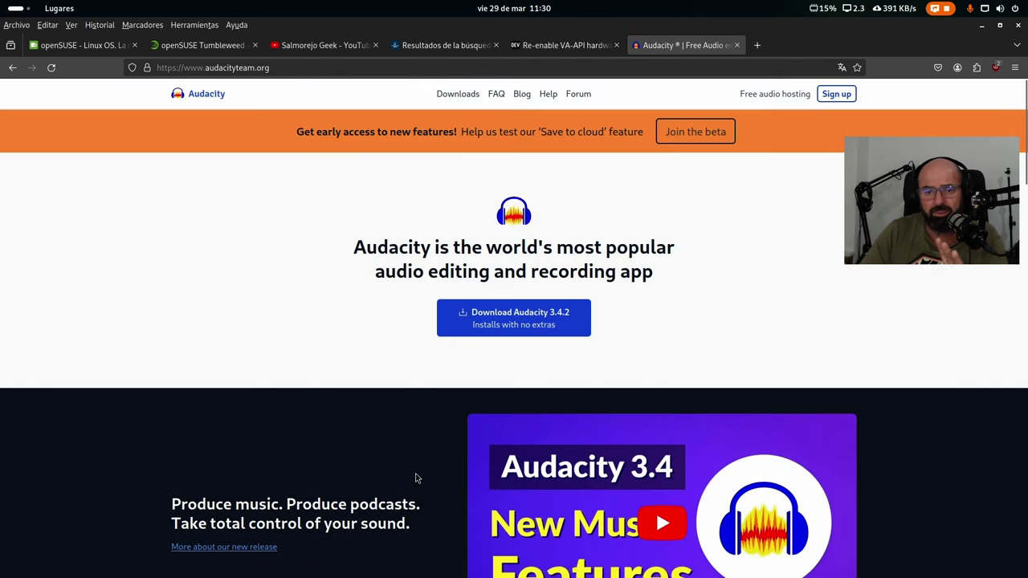
{"action": "left_click", "coordinate": [984, 30]}
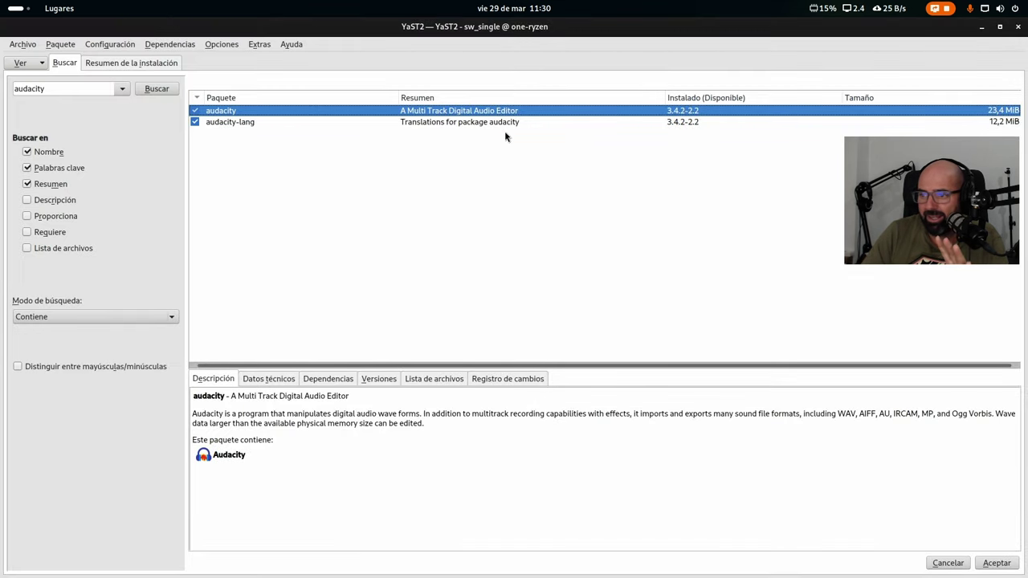
Search YaST's software packages for "obs".
{"action": "double_click", "coordinate": [85, 90]}
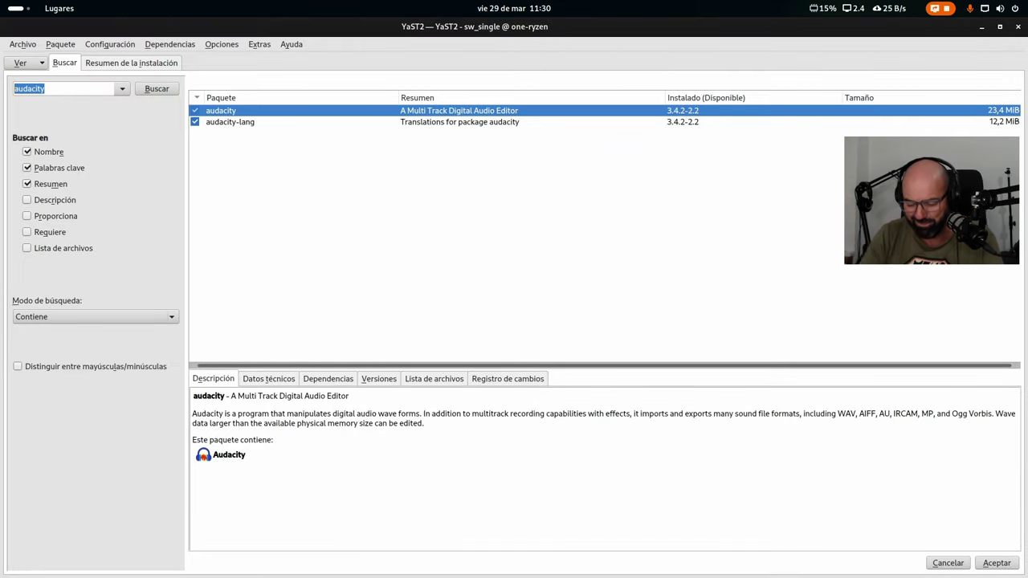
{"action": "key", "text": "BackSpace"}
{"action": "type", "text": "obs"}
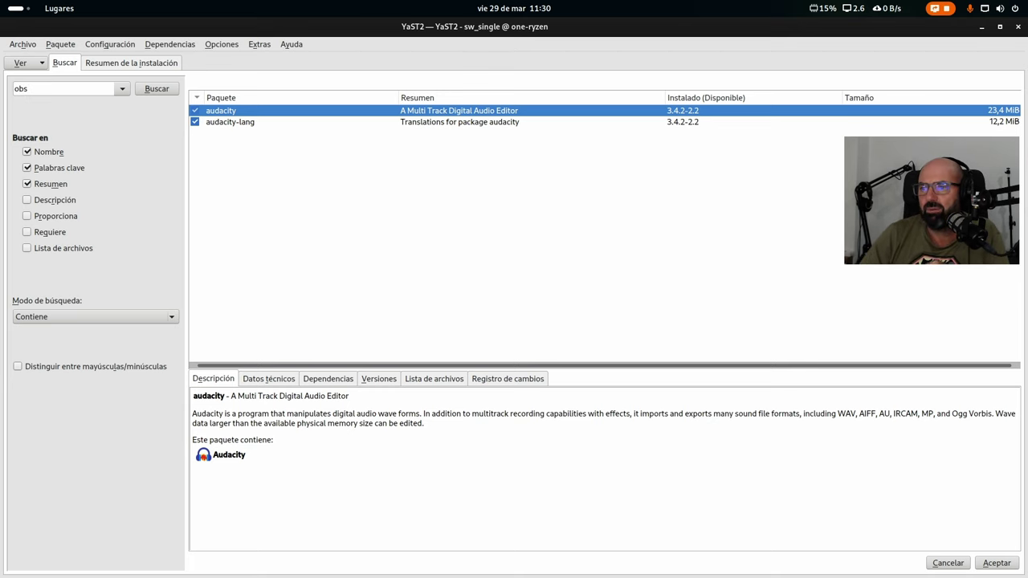
{"action": "key", "text": "Return"}
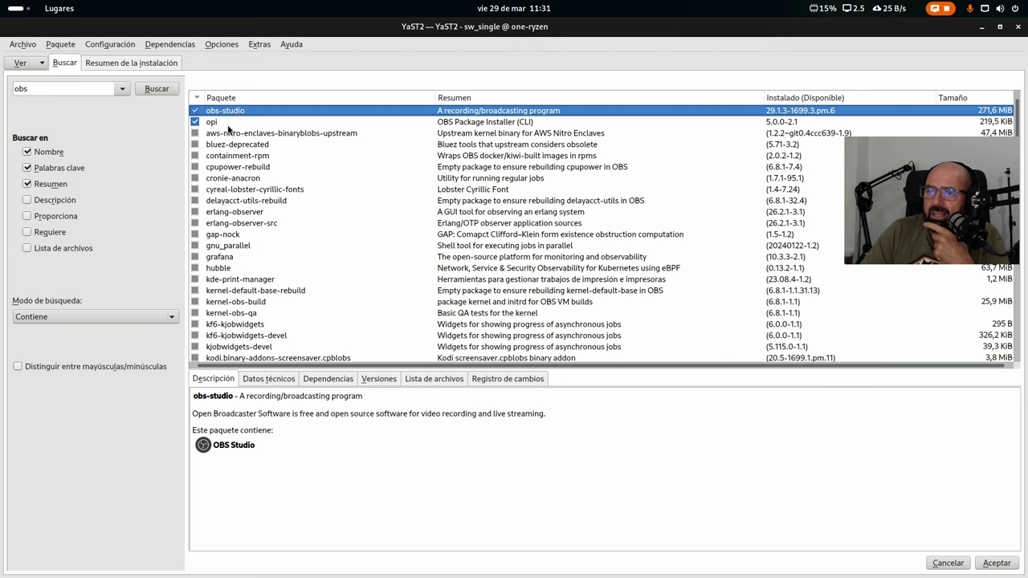
Check the opi package, and review obs-studio's technical data, dependencies and versions, keeping the Packman Repository version with priority 70 selected.
{"action": "left_click", "coordinate": [230, 120]}
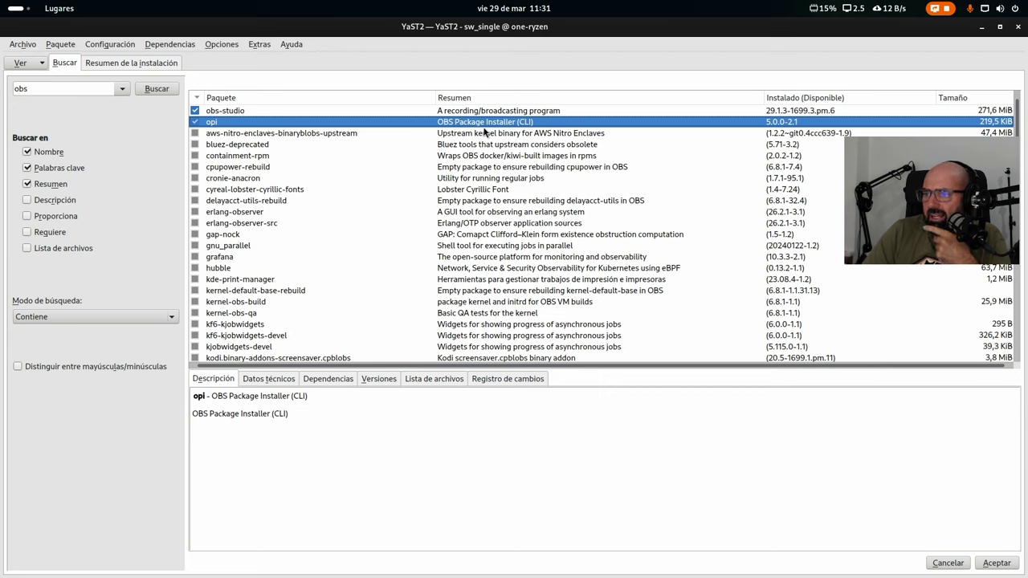
{"action": "left_click", "coordinate": [249, 115]}
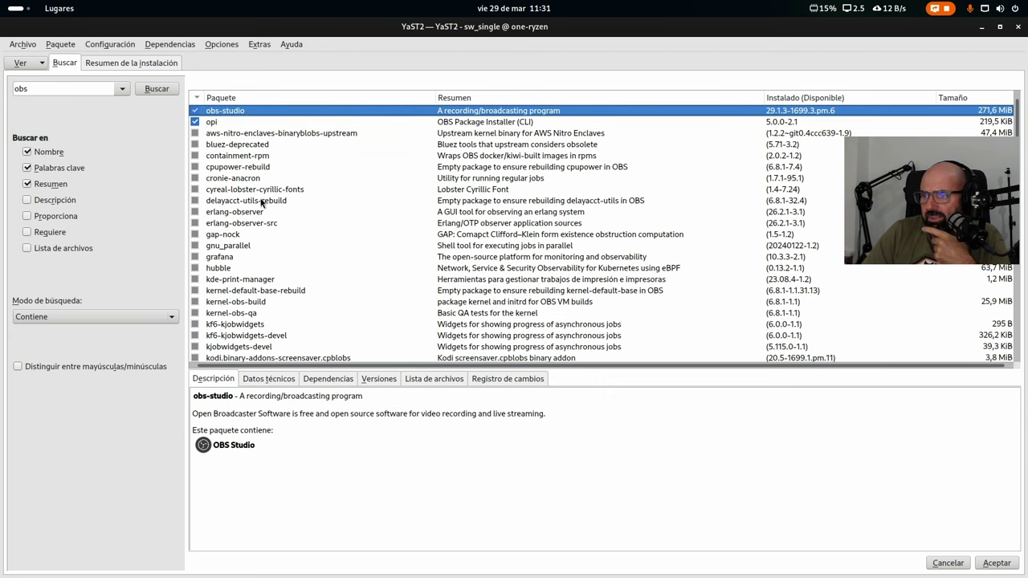
{"action": "left_click", "coordinate": [277, 383]}
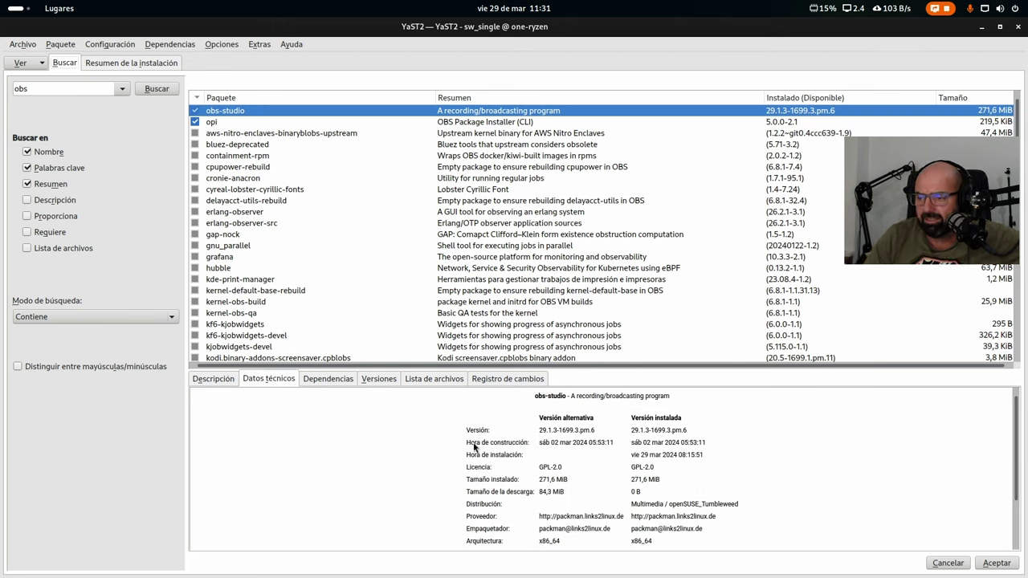
{"action": "left_click", "coordinate": [334, 379]}
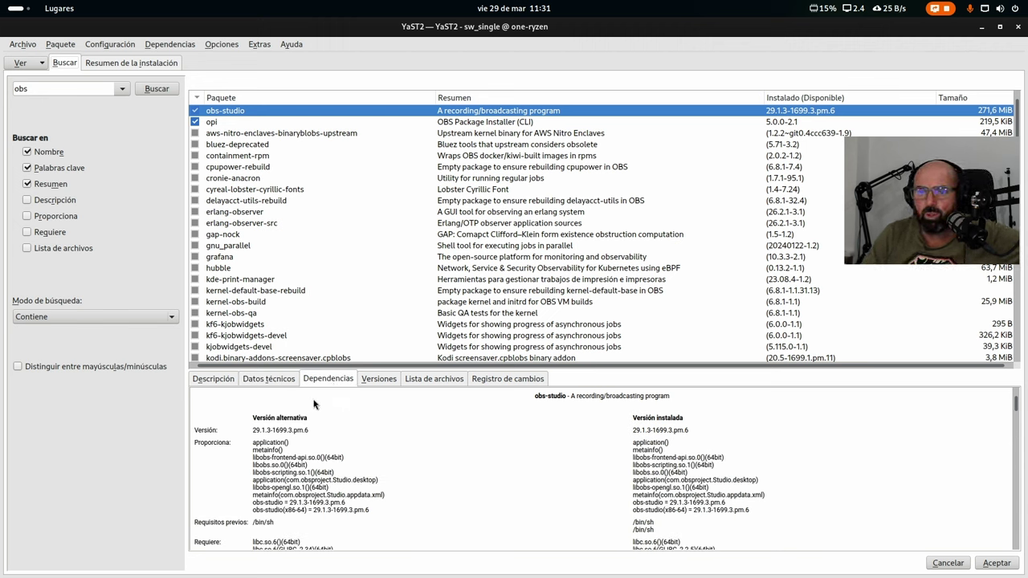
{"action": "left_click", "coordinate": [372, 381]}
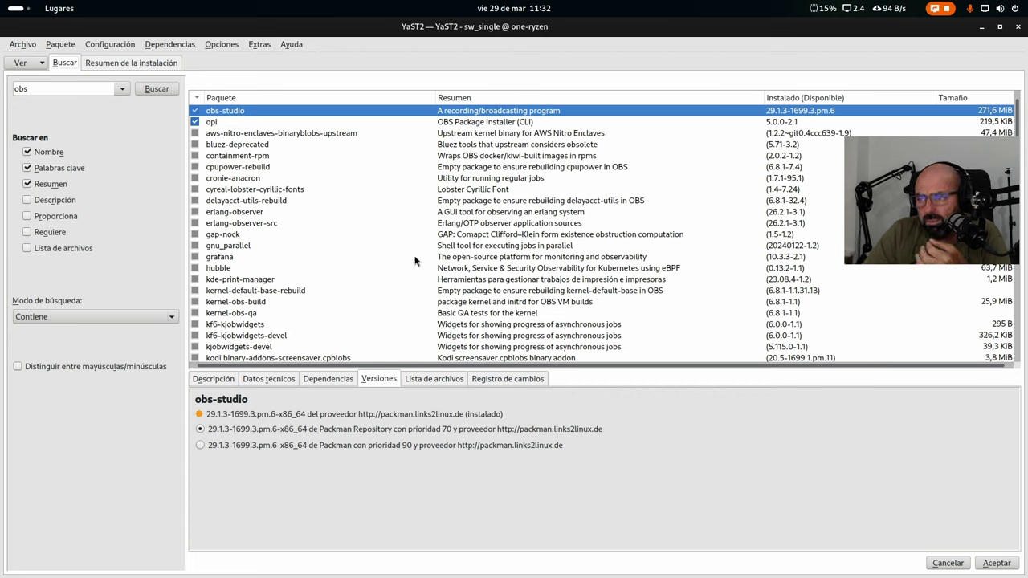
{"action": "left_click", "coordinate": [249, 432]}
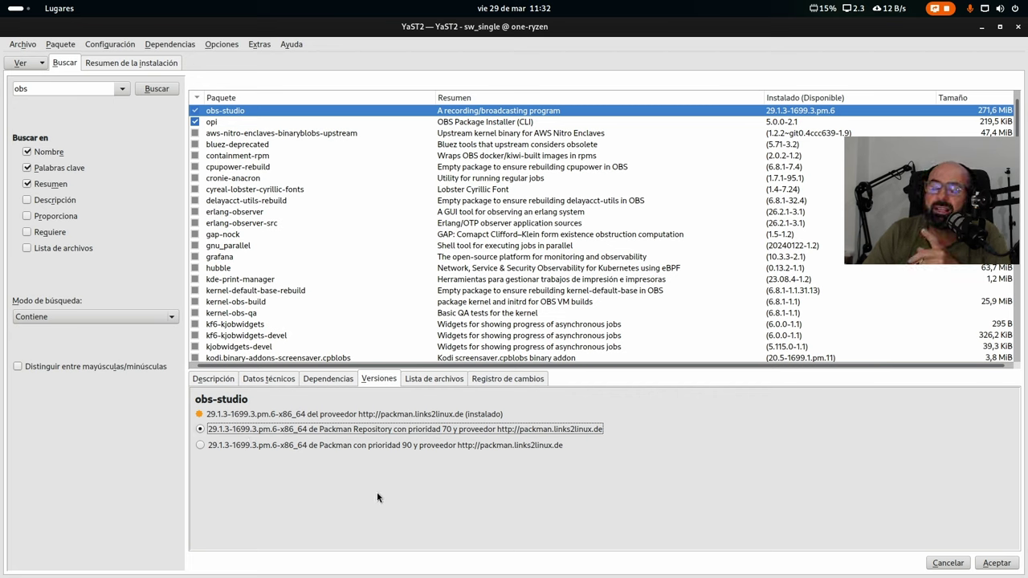
Search the packages for "ffmpeg" again to check the repository versions offered for ffmpeg-6.
{"action": "double_click", "coordinate": [99, 94]}
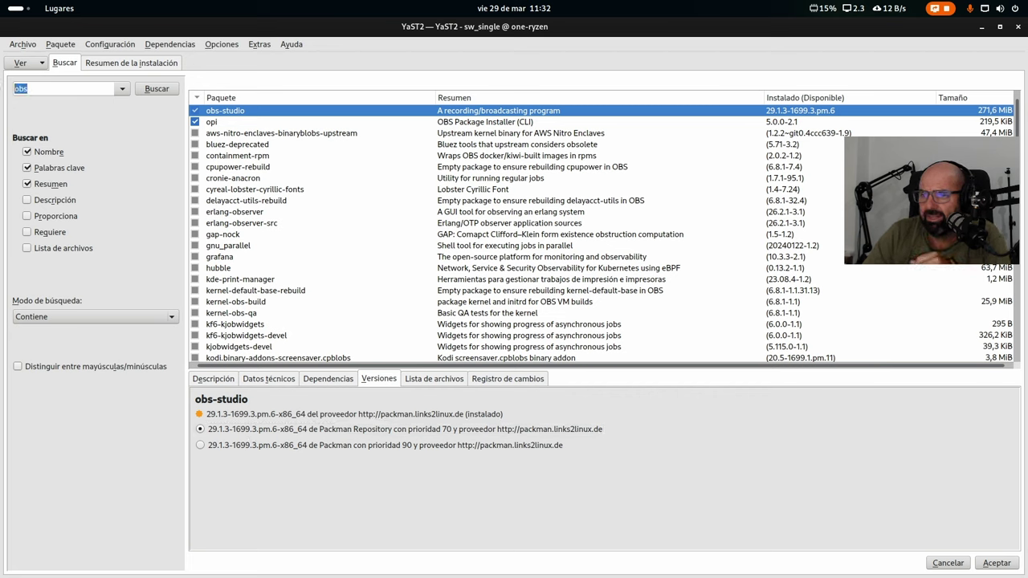
{"action": "type", "text": "ffmpeg"}
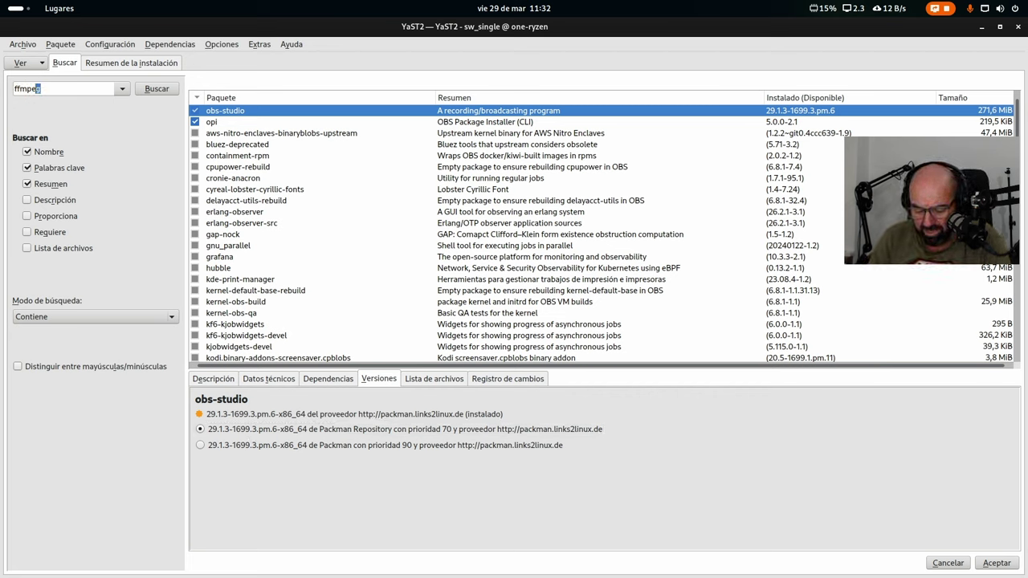
{"action": "key", "text": "Return"}
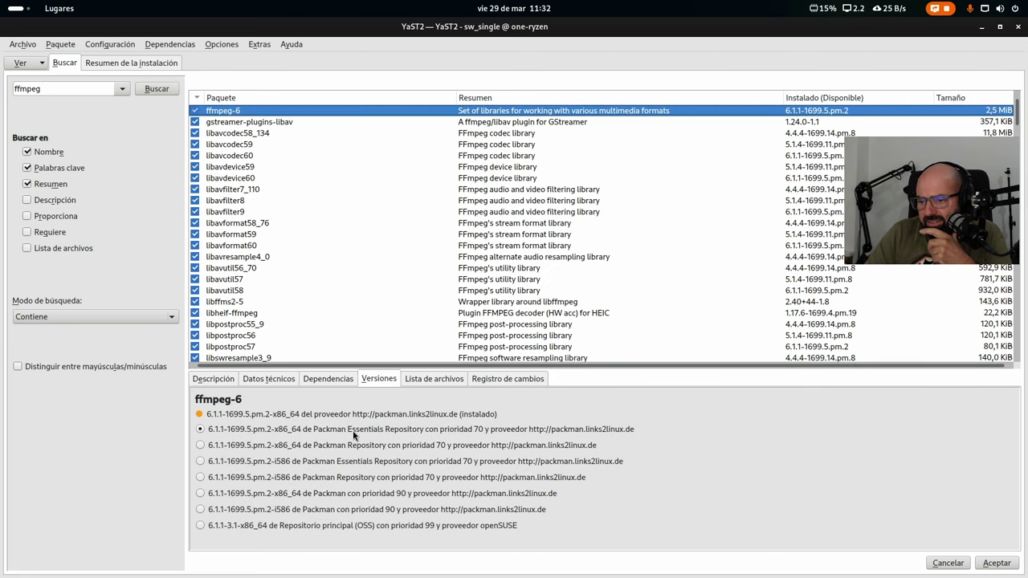
Examine the installed ffmpeg-related packages and compare the versions and vendors offered for gstreamer-plugins-libav and ffmpeg-6.
{"action": "scroll", "coordinate": [453, 362], "scroll_direction": "down", "scroll_amount": 4}
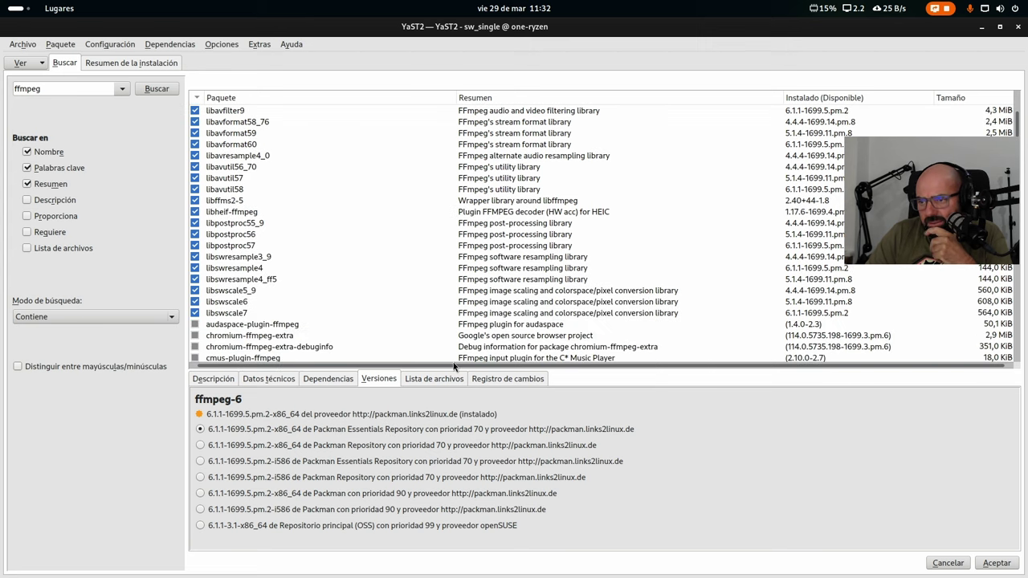
{"action": "scroll", "coordinate": [453, 363], "scroll_direction": "up", "scroll_amount": 5}
{"action": "scroll", "coordinate": [453, 362], "scroll_direction": "down", "scroll_amount": 8}
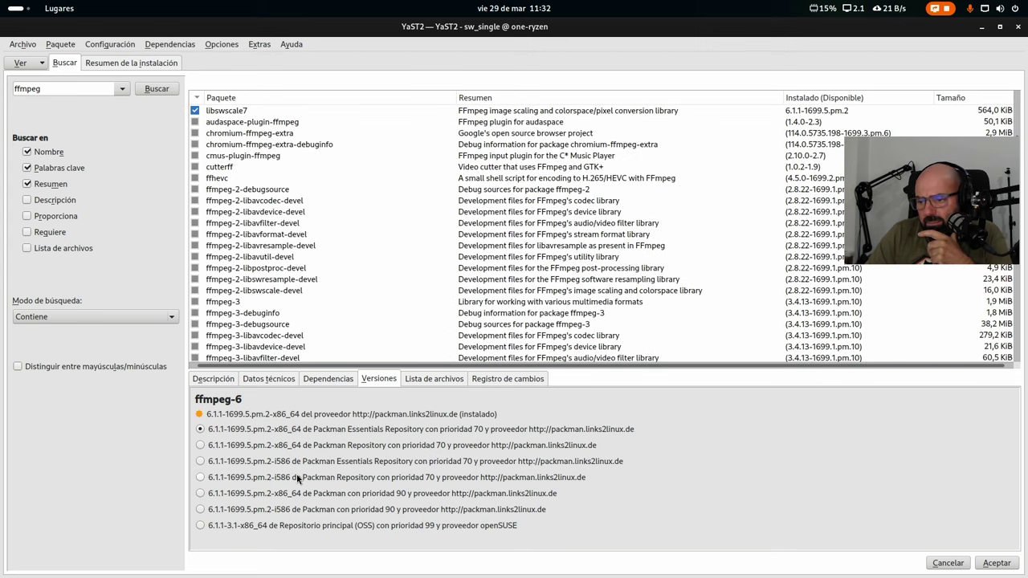
{"action": "scroll", "coordinate": [378, 361], "scroll_direction": "up", "scroll_amount": 8}
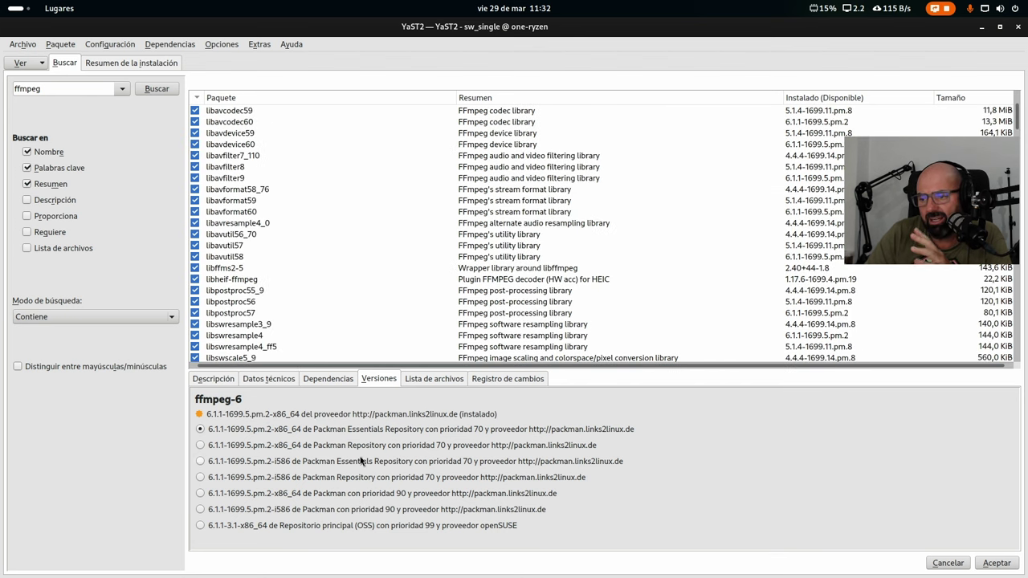
{"action": "scroll", "coordinate": [322, 205], "scroll_direction": "up", "scroll_amount": 1}
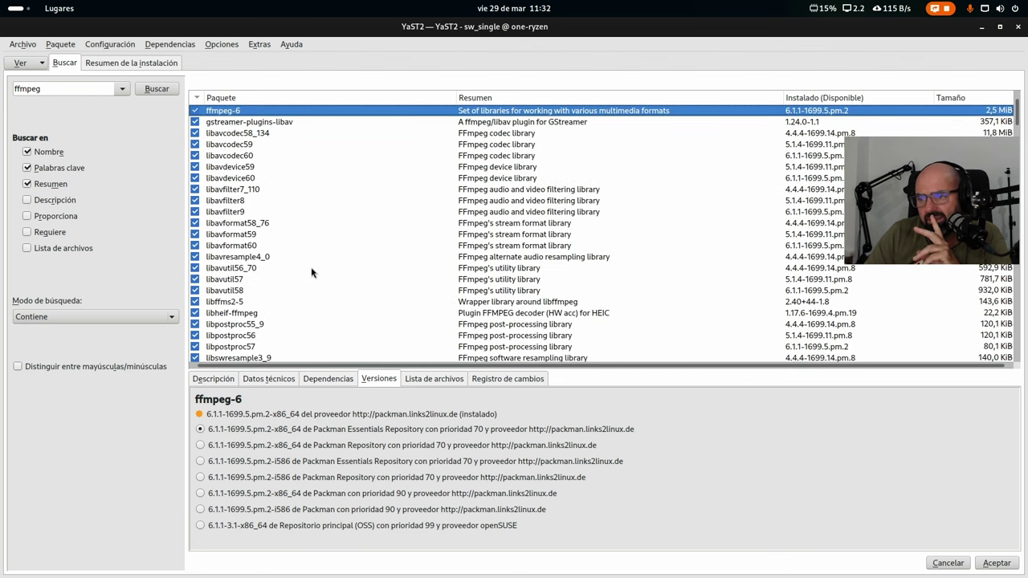
{"action": "left_click", "coordinate": [246, 122]}
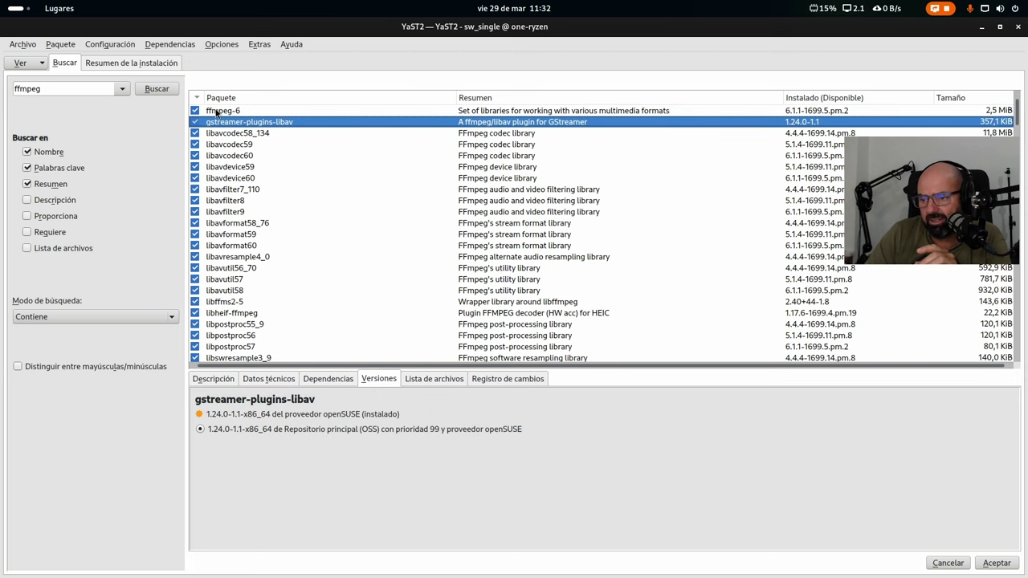
{"action": "left_click", "coordinate": [223, 111]}
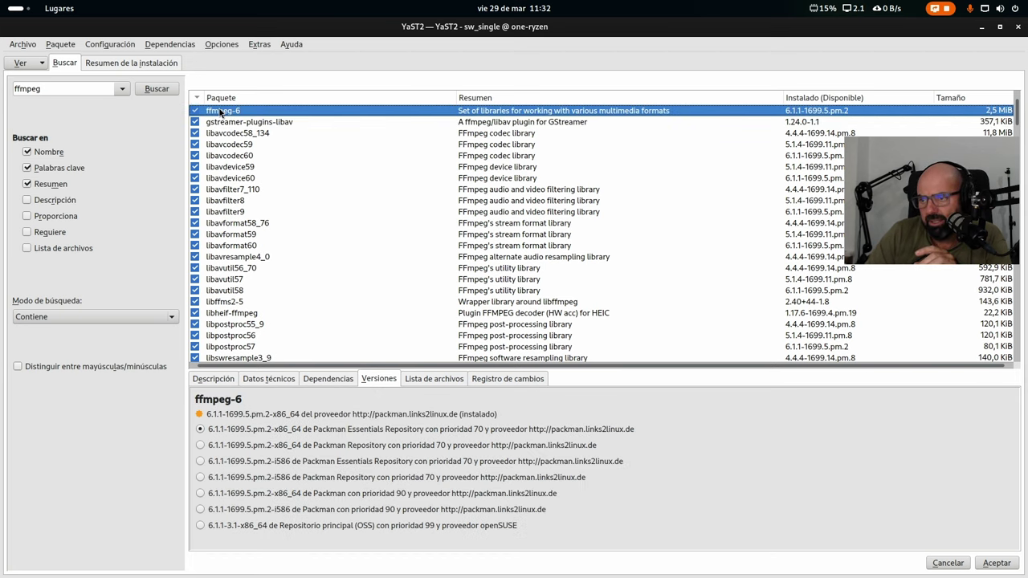
{"action": "scroll", "coordinate": [282, 212], "scroll_direction": "down", "scroll_amount": 7}
{"action": "scroll", "coordinate": [281, 213], "scroll_direction": "up", "scroll_amount": 3}
{"action": "scroll", "coordinate": [278, 217], "scroll_direction": "up", "scroll_amount": 5}
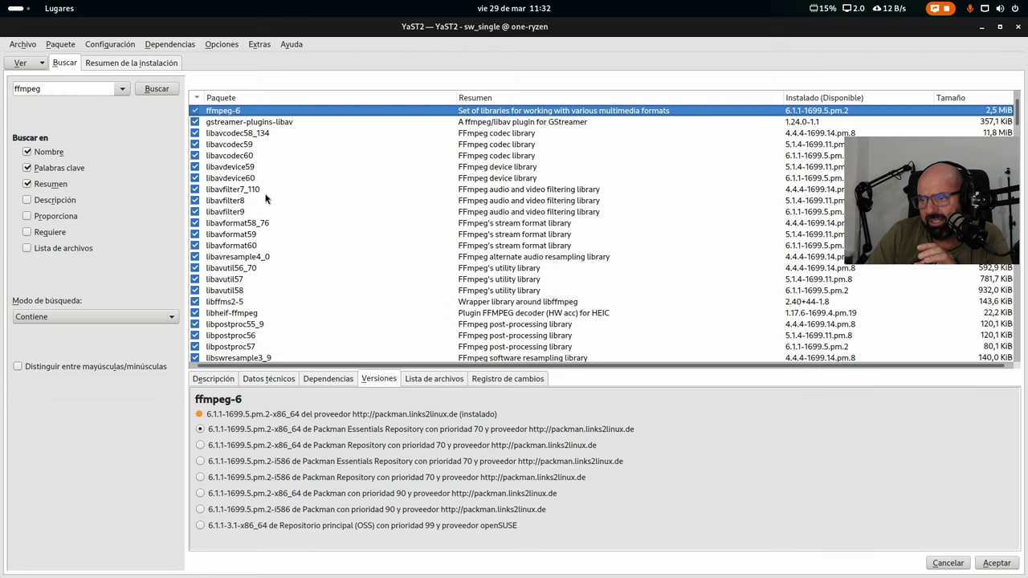
{"action": "scroll", "coordinate": [269, 223], "scroll_direction": "down", "scroll_amount": 5}
{"action": "scroll", "coordinate": [269, 223], "scroll_direction": "down", "scroll_amount": 4}
Search the packages for "obs-studio" to check its versions, and leave the software manager without applying changes.
{"action": "double_click", "coordinate": [69, 93]}
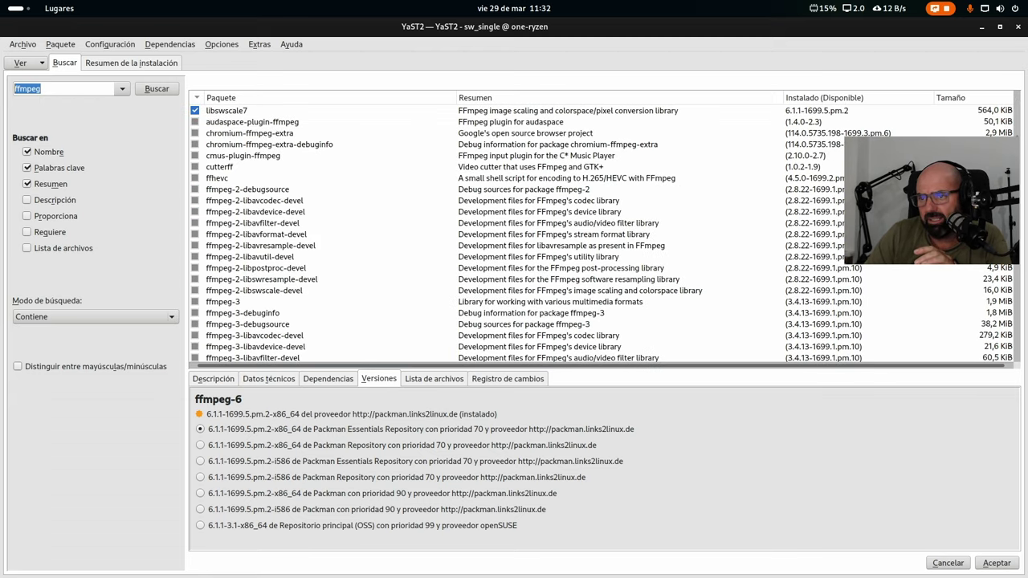
{"action": "type", "text": "obs"}
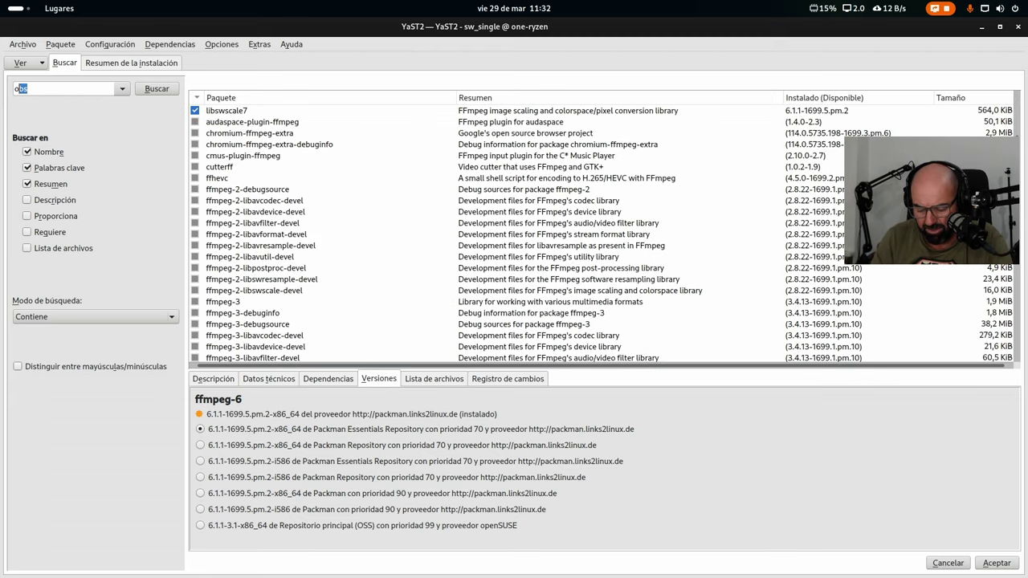
{"action": "type", "text": "-studio"}
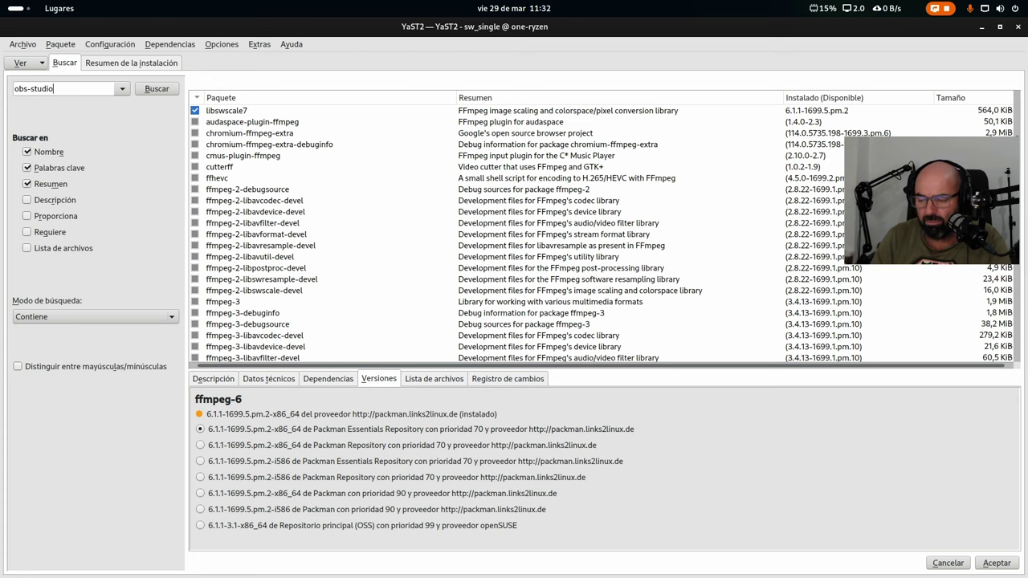
{"action": "key", "text": "Return"}
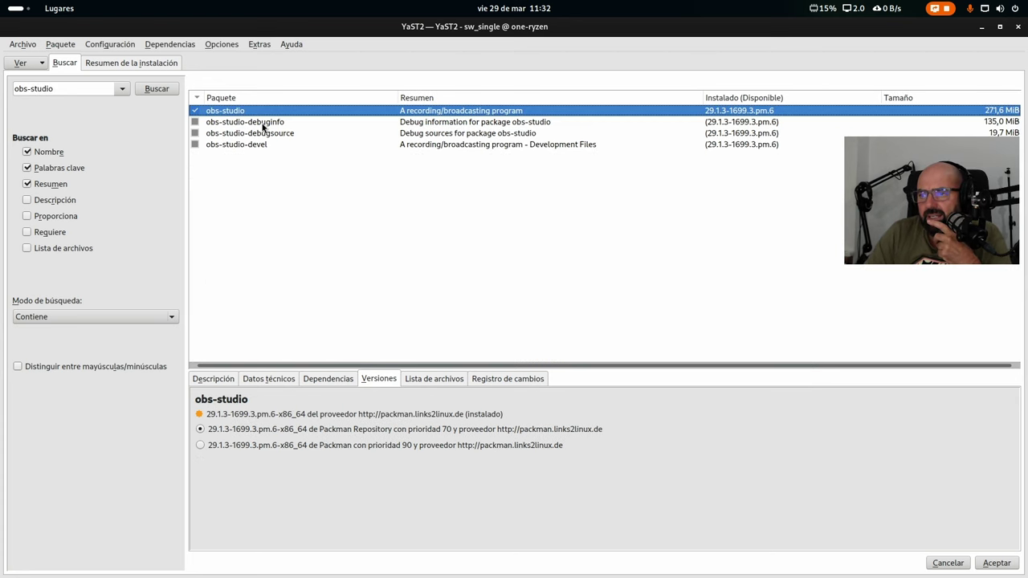
{"action": "left_click", "coordinate": [75, 90]}
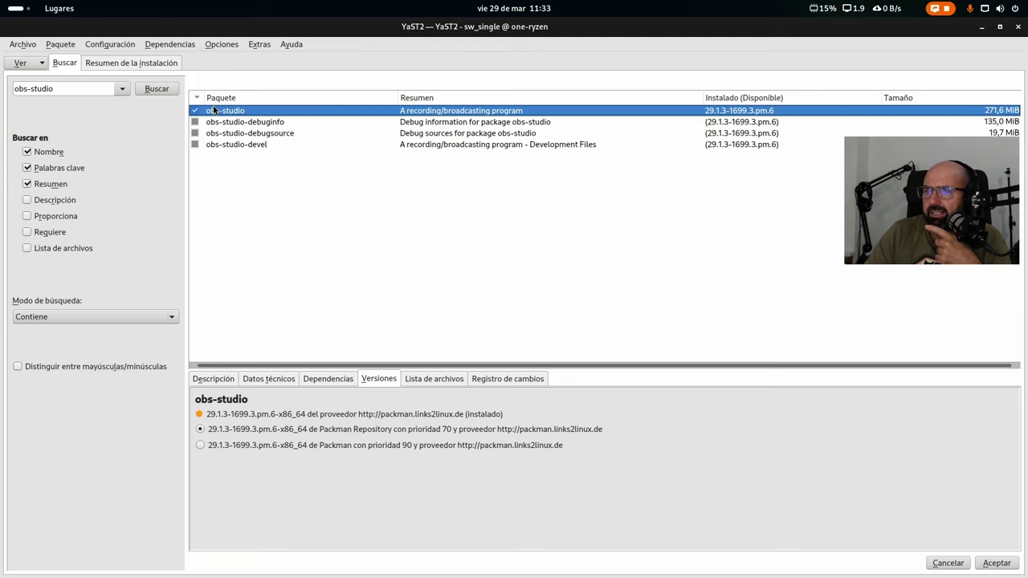
{"action": "left_click", "coordinate": [940, 564]}
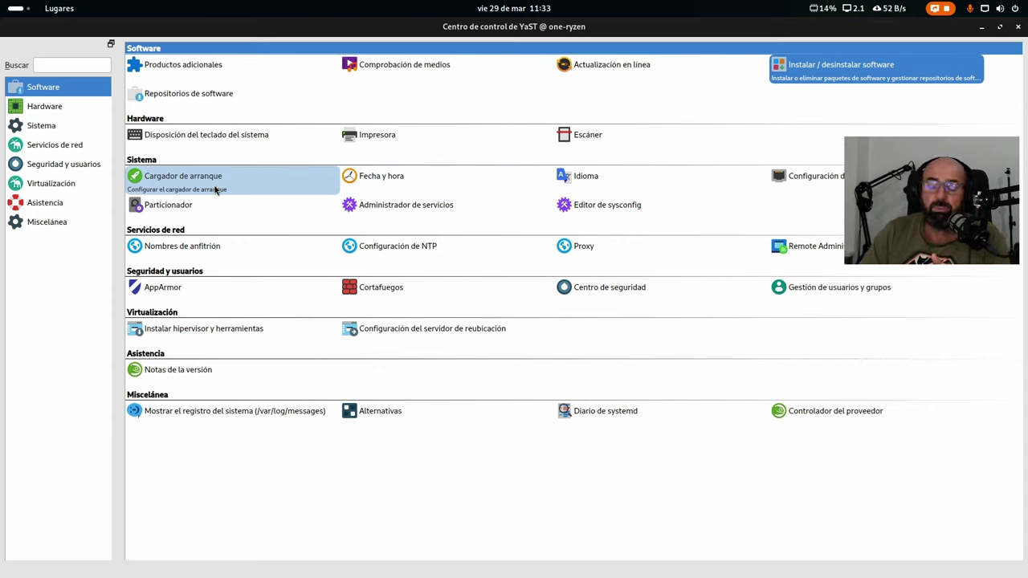
Review the boot loader's boot code options, kernel parameters and menu options in YaST, and leave the module without saving.
{"action": "left_click", "coordinate": [186, 183]}
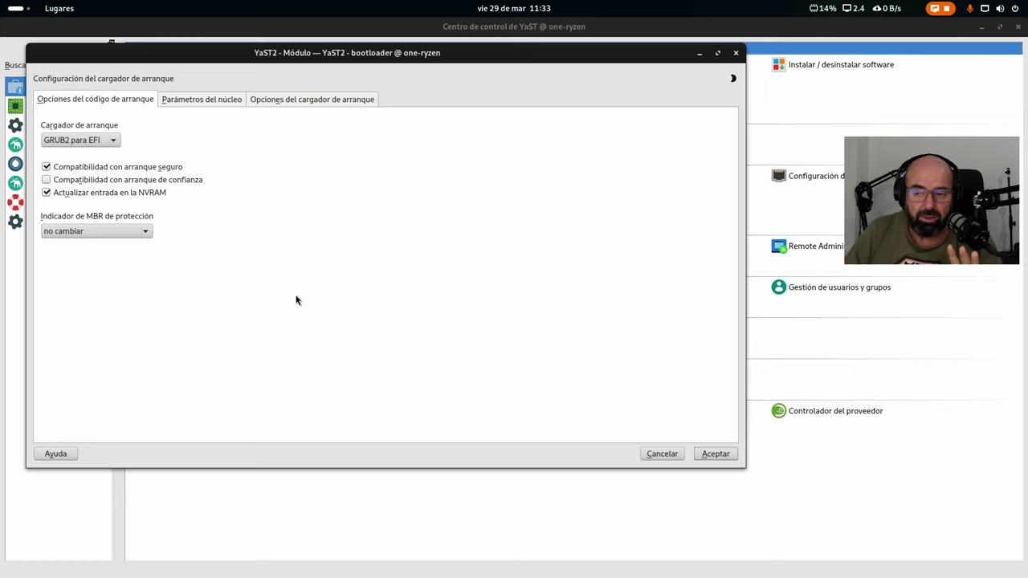
{"action": "left_click", "coordinate": [215, 105]}
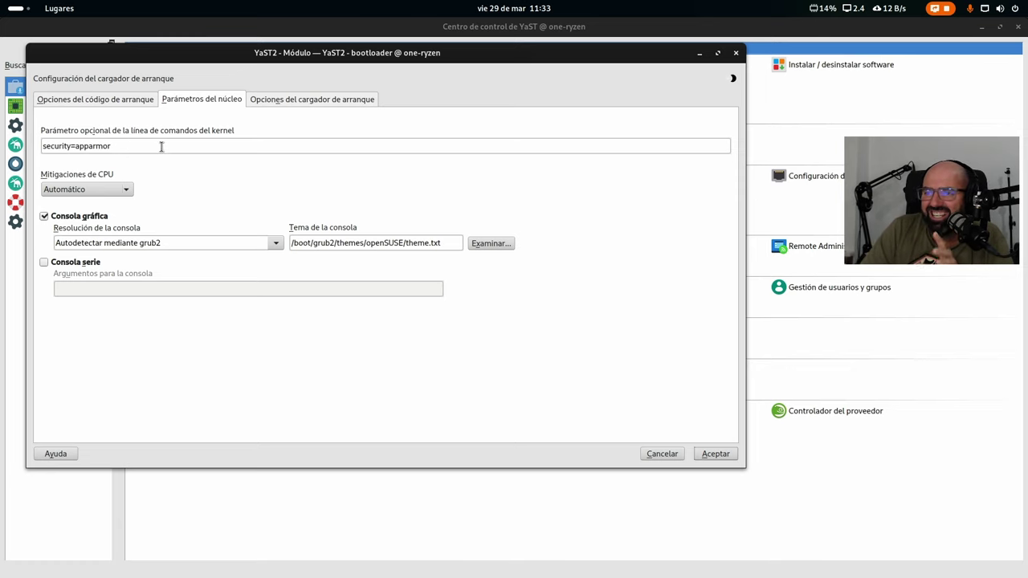
{"action": "left_click", "coordinate": [715, 454]}
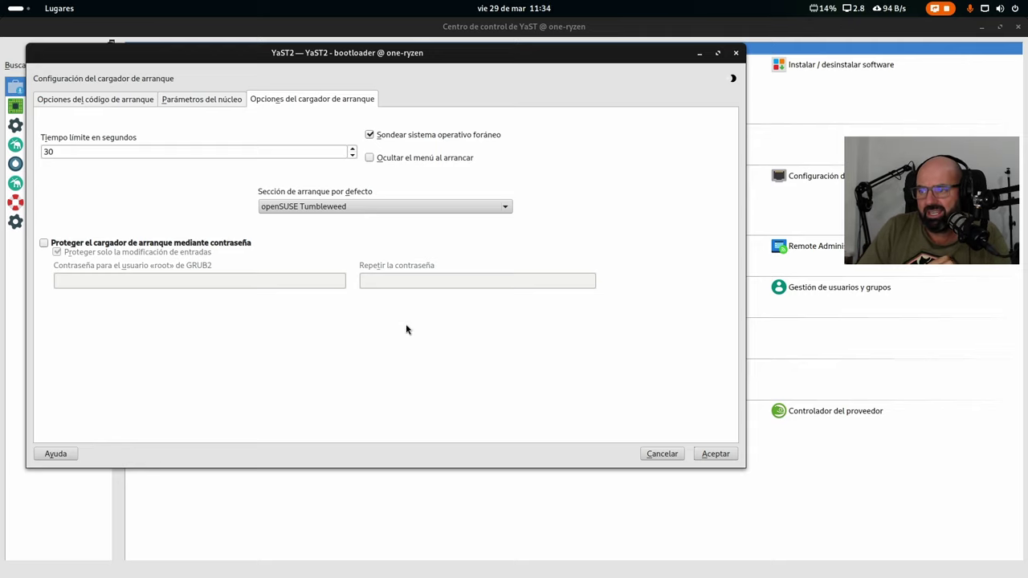
{"action": "left_click", "coordinate": [662, 454]}
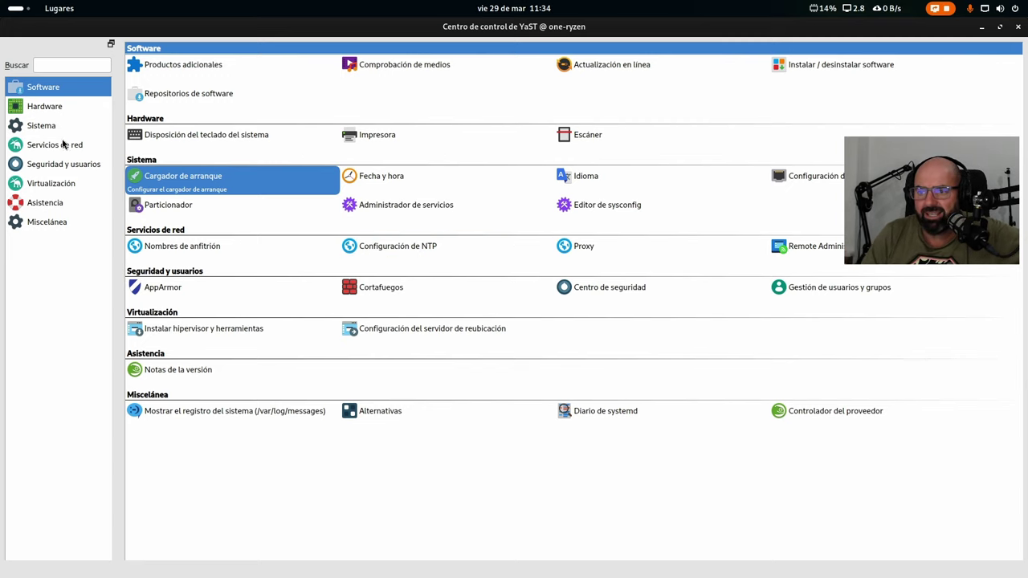
Close the YaST Control Center and return to the image viewer with the ffmpeg conflict screenshot.
{"action": "left_click", "coordinate": [982, 26]}
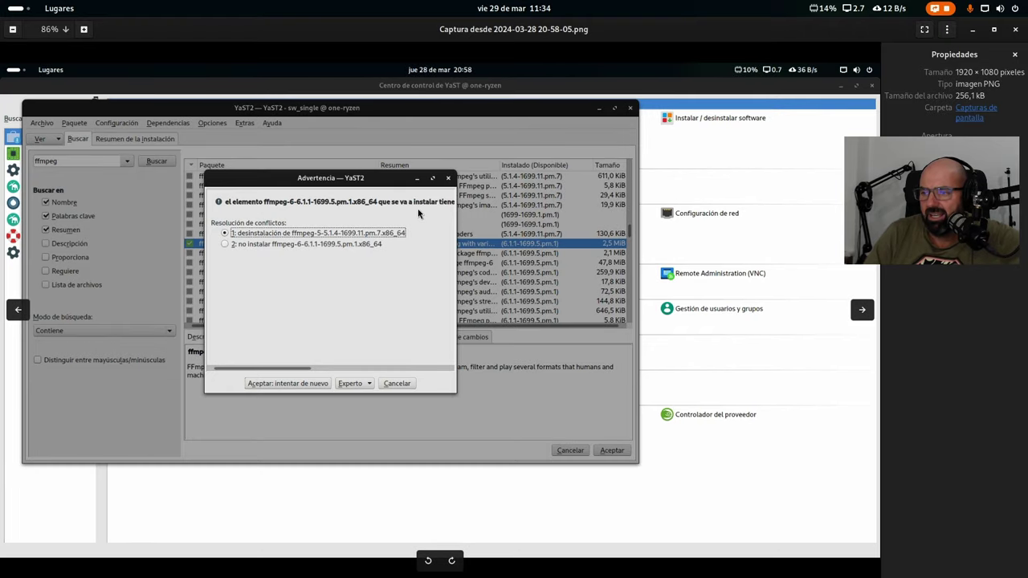
{"action": "mouse_move", "coordinate": [1, 0]}
{"action": "left_click", "coordinate": [386, 356]}
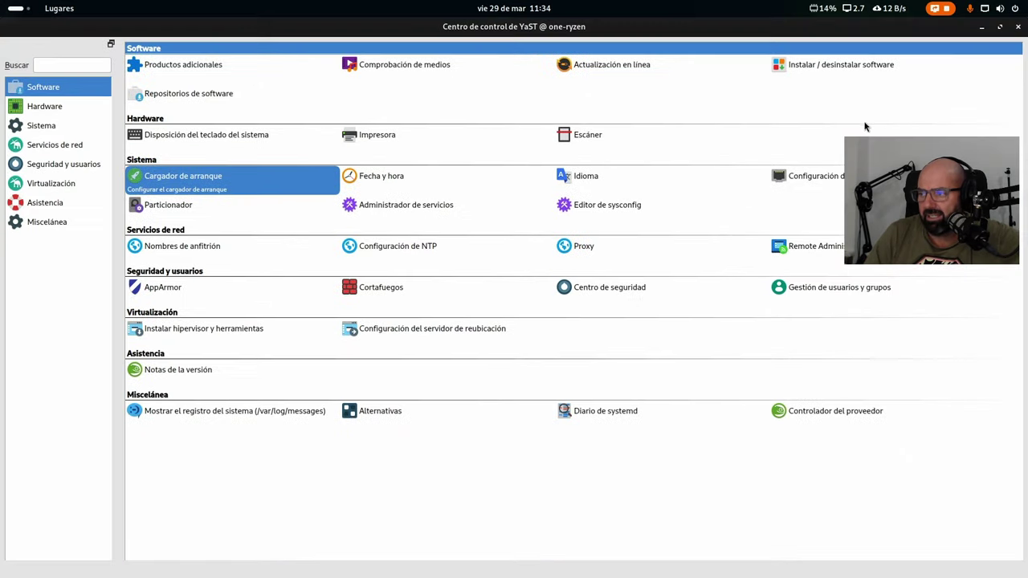
{"action": "left_click", "coordinate": [1018, 27]}
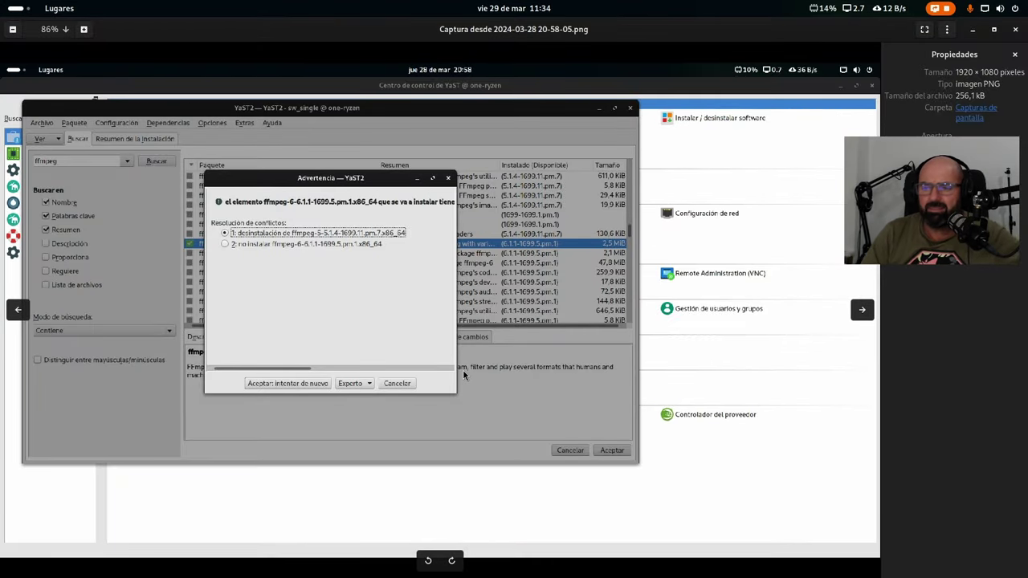
Go through the remaining screenshots, zooming in on the OBS video encoder list, and close the image viewer.
{"action": "left_click", "coordinate": [862, 312]}
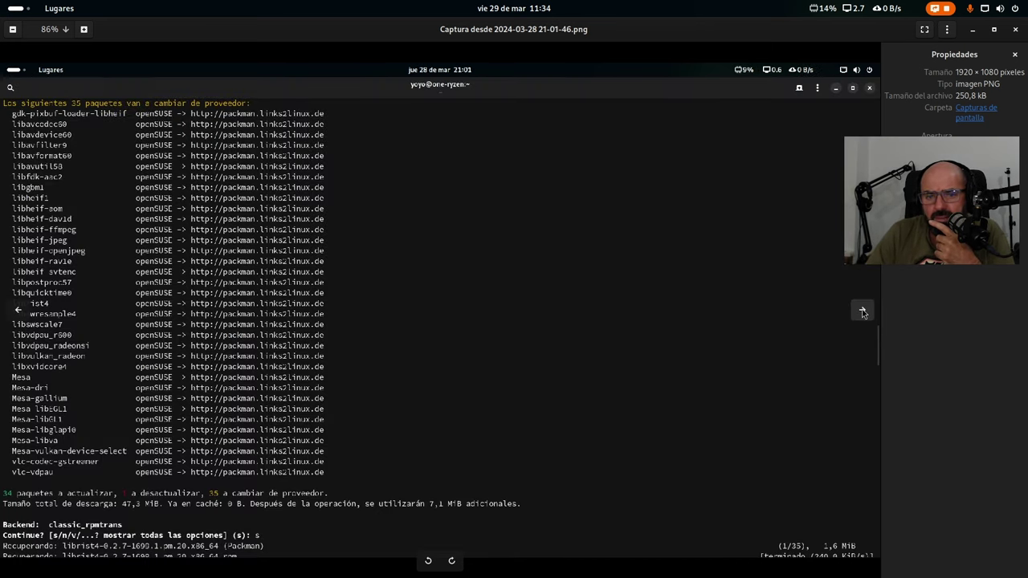
{"action": "left_click", "coordinate": [862, 311]}
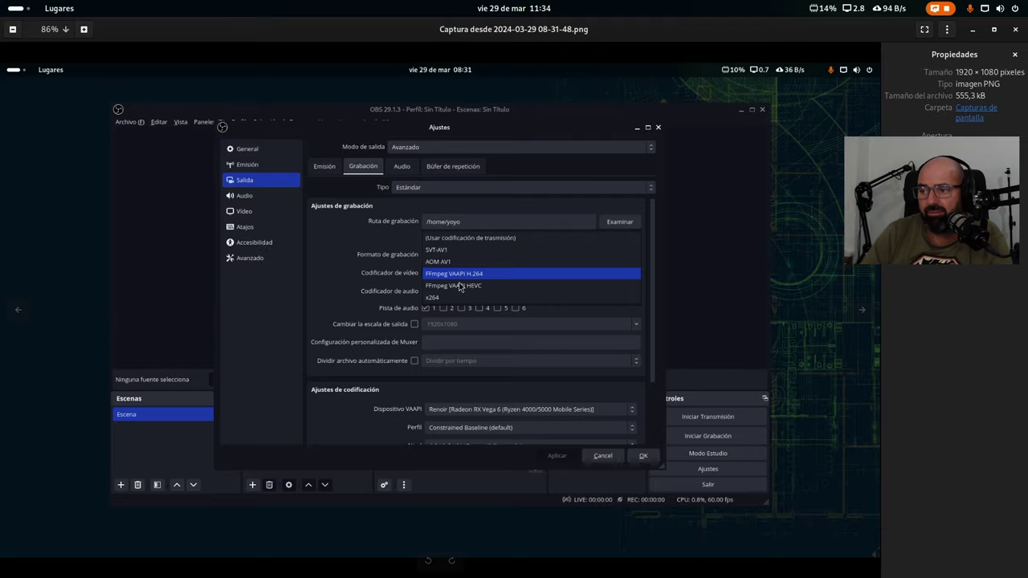
{"action": "scroll", "coordinate": [480, 286], "scroll_direction": "up", "scroll_amount": 4}
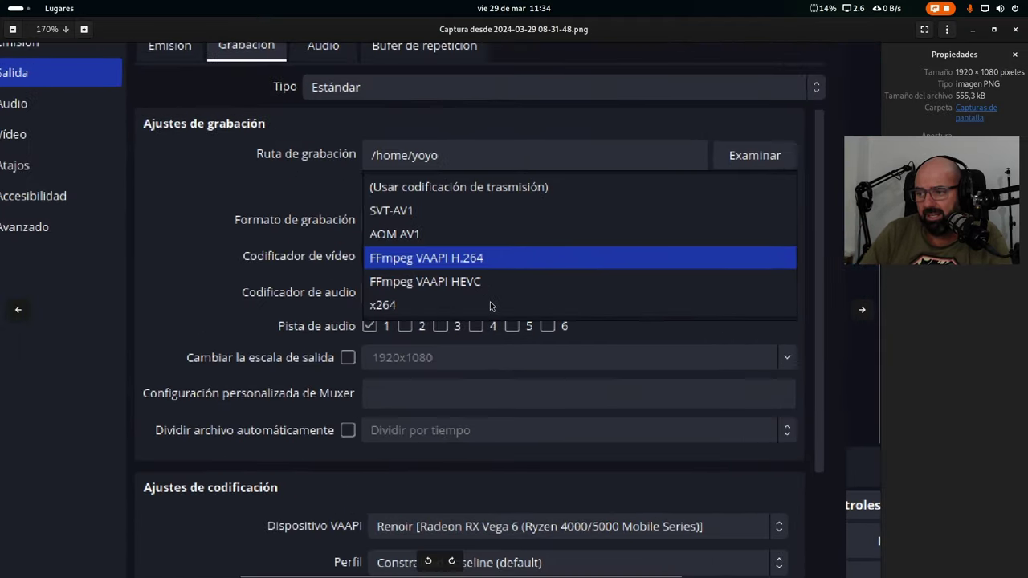
{"action": "scroll", "coordinate": [504, 353], "scroll_direction": "down", "scroll_amount": 2}
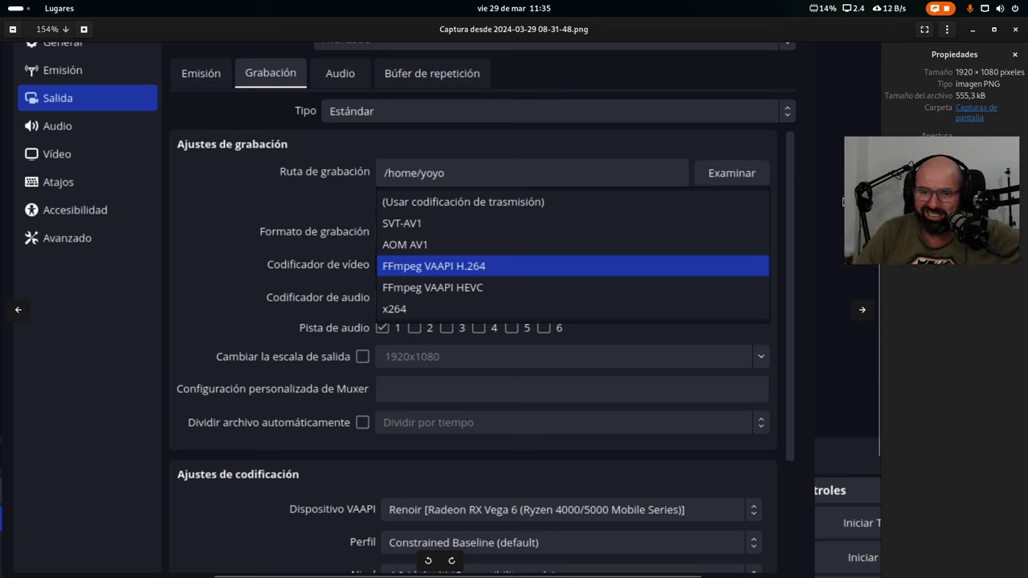
{"action": "left_click", "coordinate": [861, 312]}
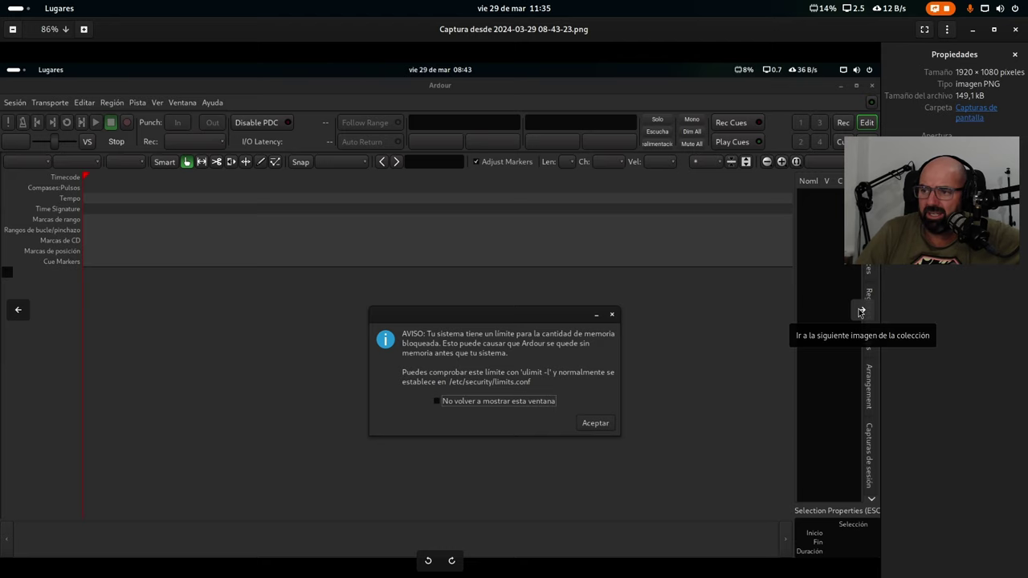
{"action": "left_click", "coordinate": [862, 312]}
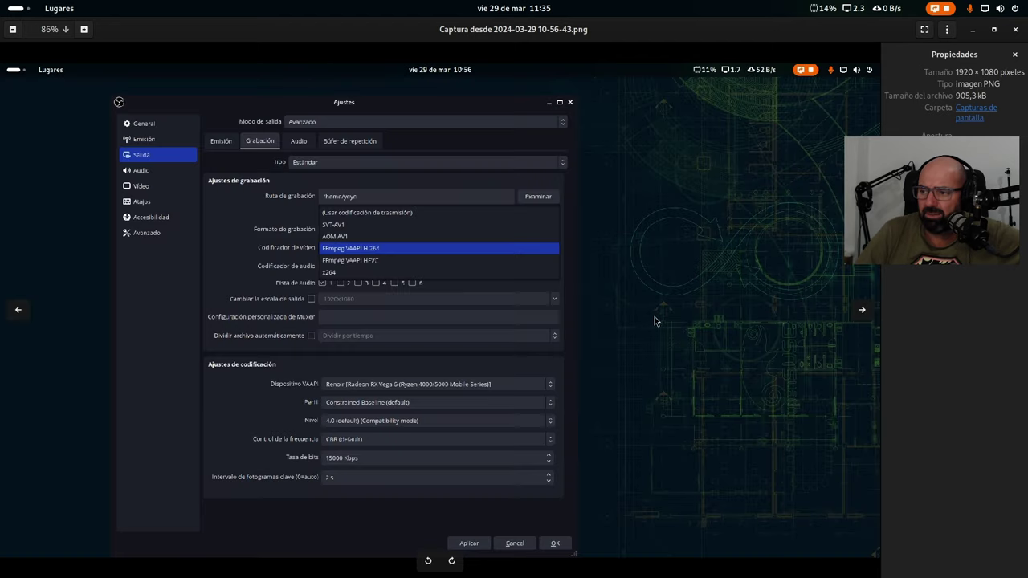
{"action": "left_click", "coordinate": [862, 312]}
{"action": "left_click", "coordinate": [861, 312]}
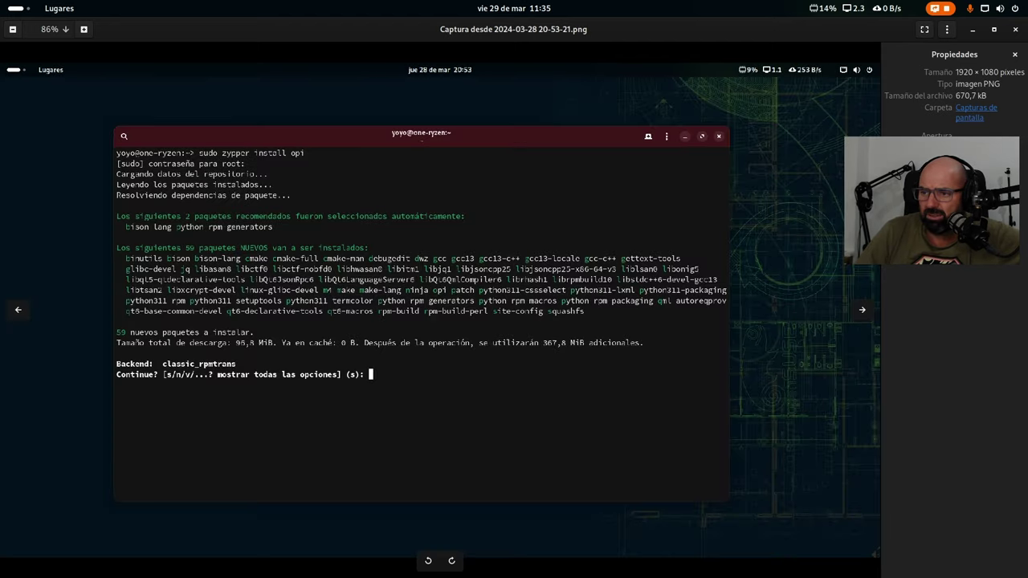
{"action": "left_click", "coordinate": [1015, 29]}
{"action": "left_click", "coordinate": [828, 83]}
Review all pages of installed applications in the GNOME app grid, and switch to the terminal window showing the fastfetch output.
{"action": "mouse_move", "coordinate": [2, 2]}
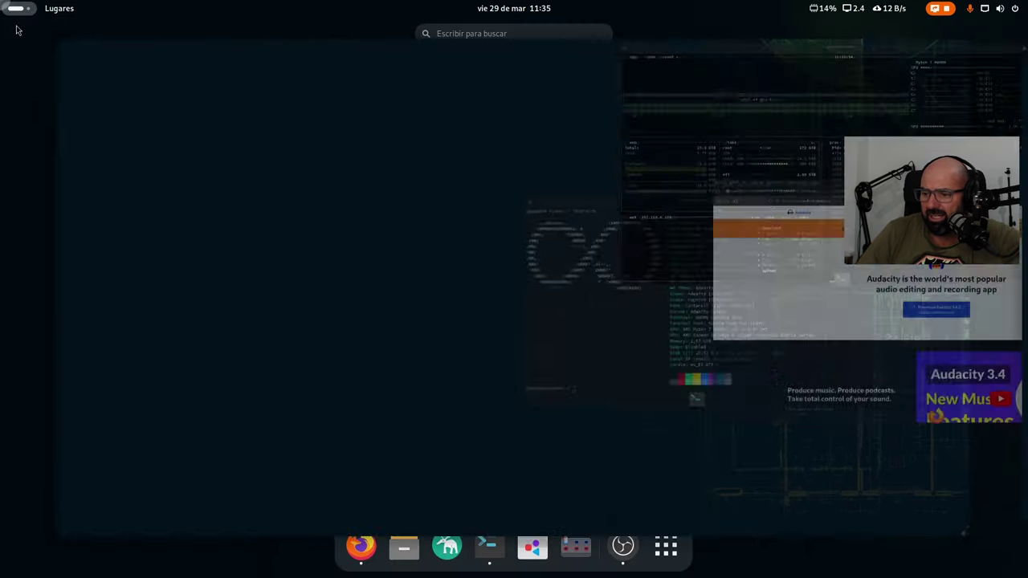
{"action": "left_click", "coordinate": [666, 546]}
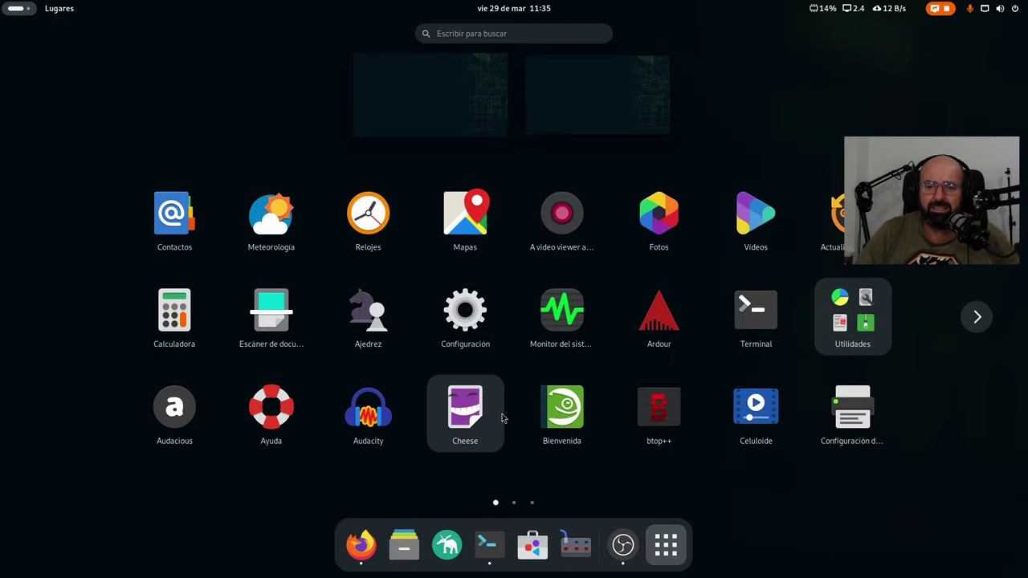
{"action": "scroll", "coordinate": [474, 406], "scroll_direction": "down", "scroll_amount": 2}
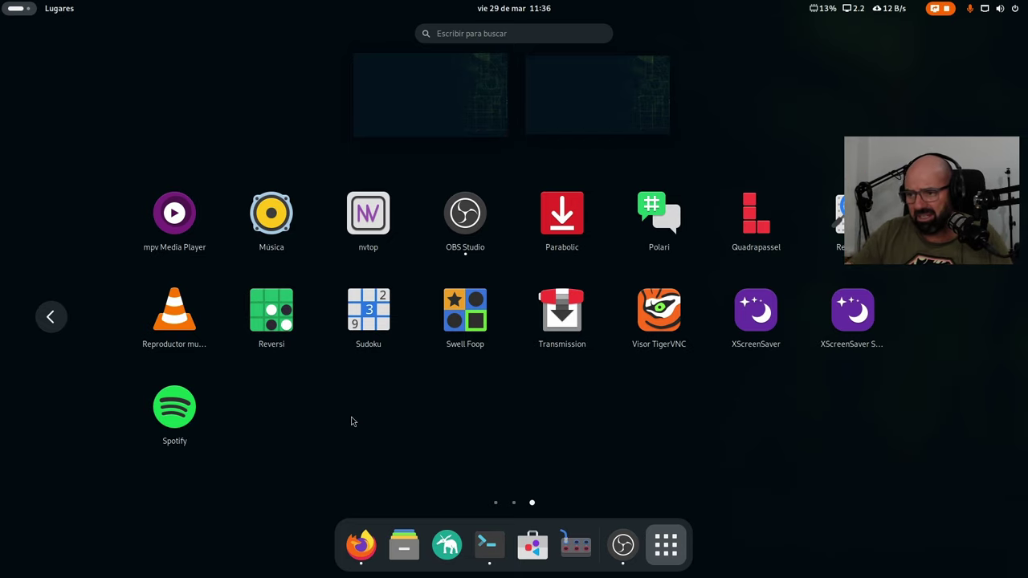
{"action": "scroll", "coordinate": [538, 402], "scroll_direction": "up", "scroll_amount": 2}
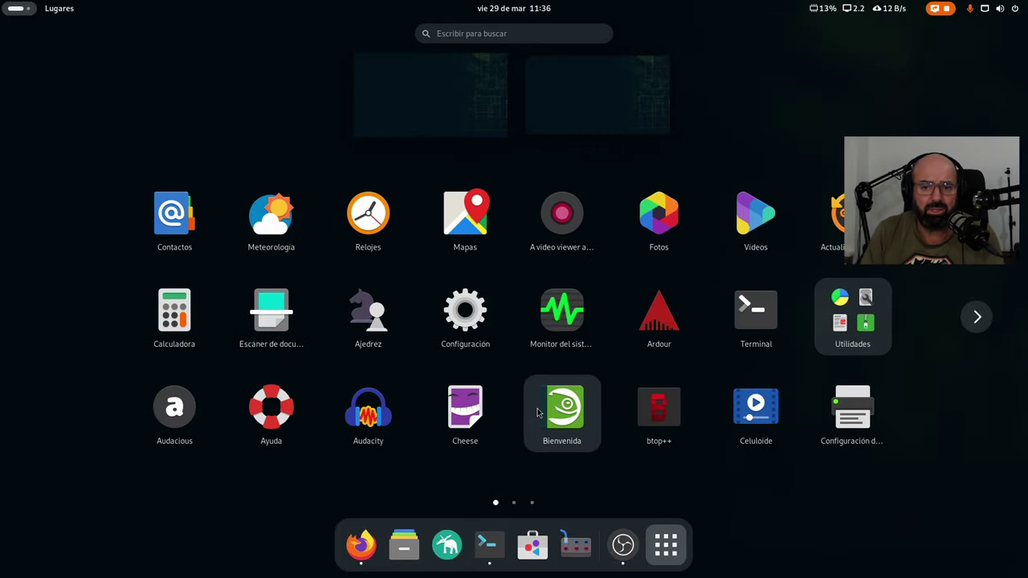
{"action": "scroll", "coordinate": [533, 369], "scroll_direction": "down", "scroll_amount": 1}
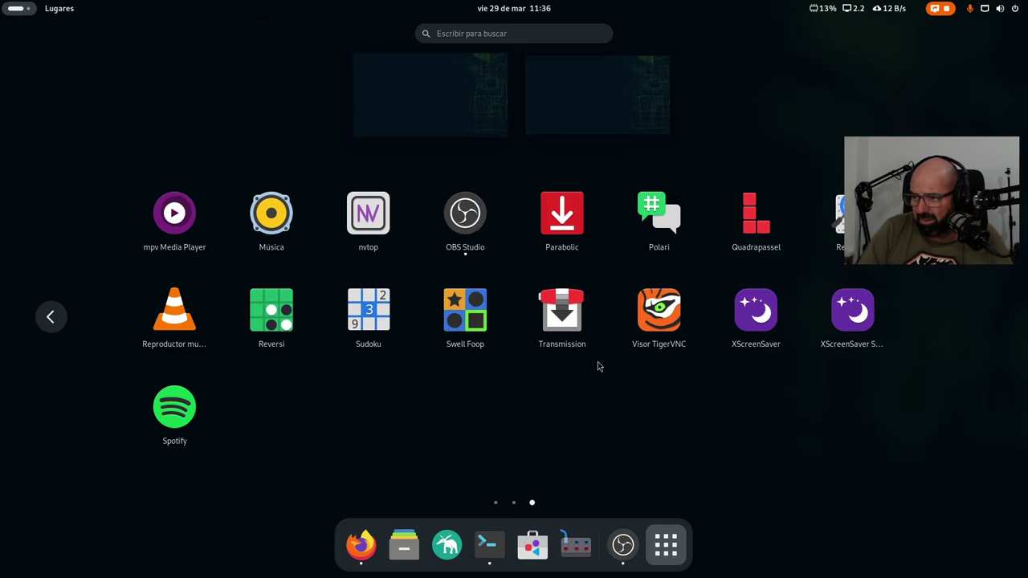
{"action": "scroll", "coordinate": [599, 362], "scroll_direction": "up", "scroll_amount": 2}
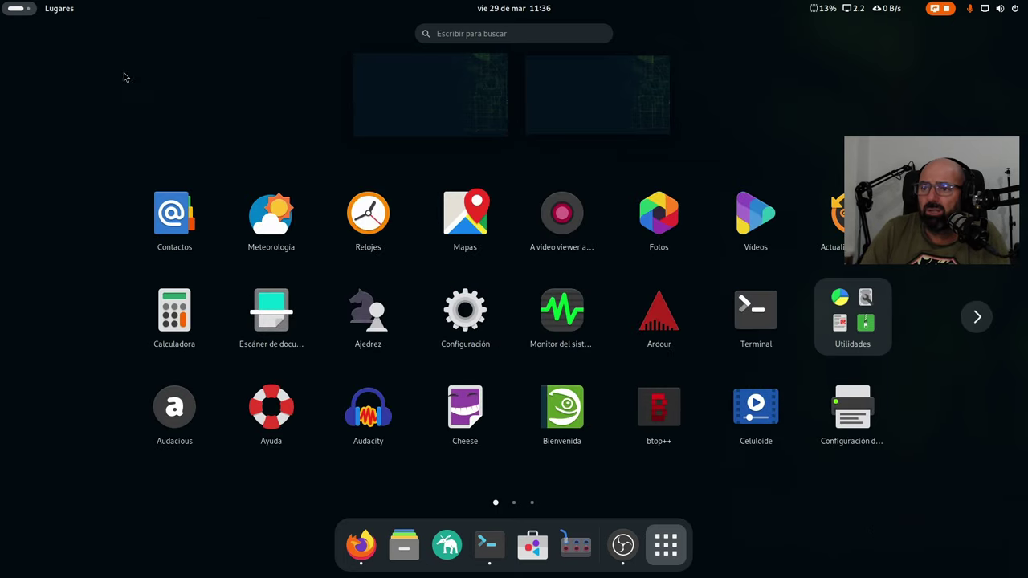
{"action": "left_click", "coordinate": [679, 550]}
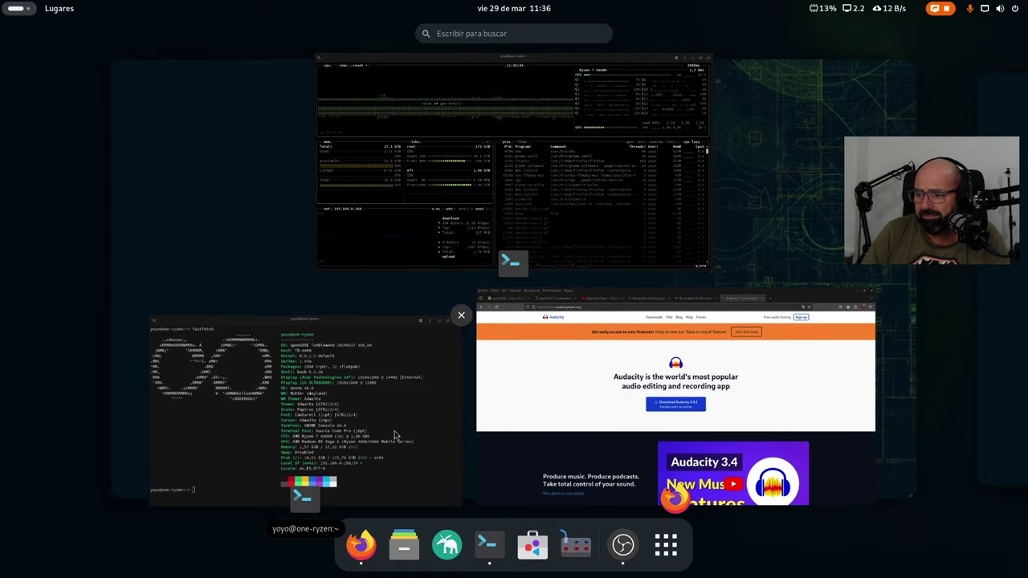
{"action": "left_click", "coordinate": [337, 414]}
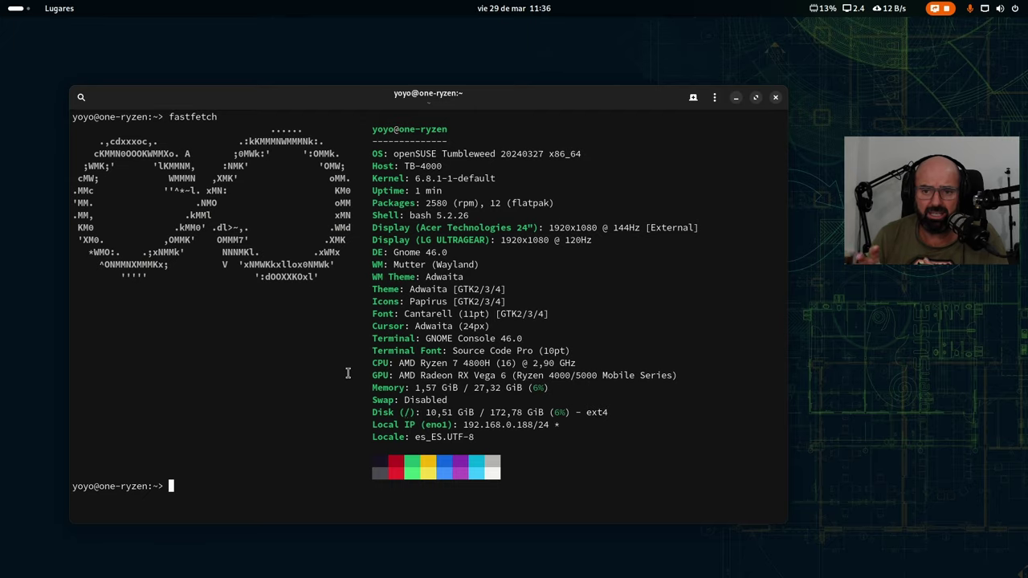
Open the GNOME software store, and launch Retoques in front of it.
{"action": "key", "text": "super"}
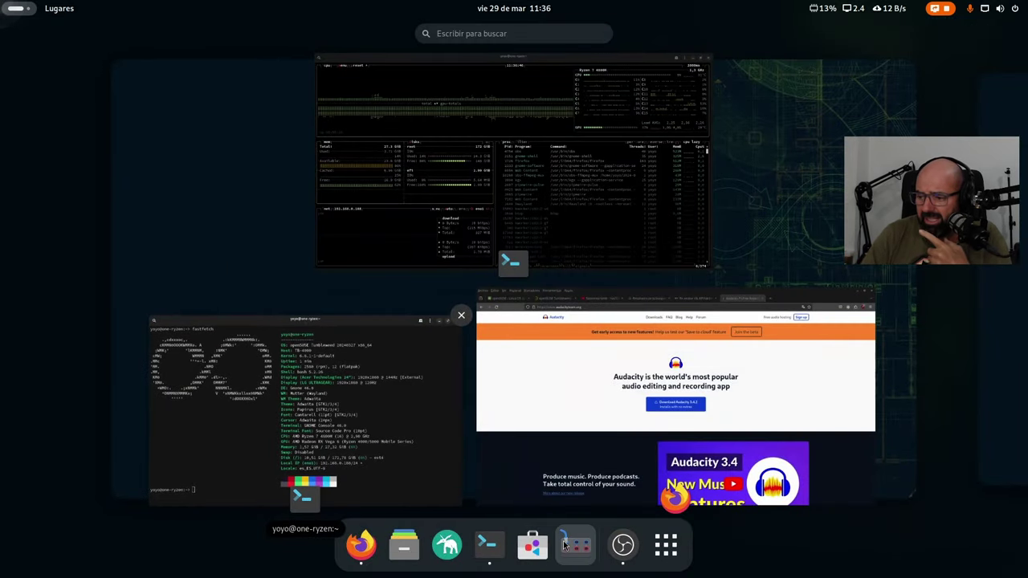
{"action": "left_click", "coordinate": [532, 547]}
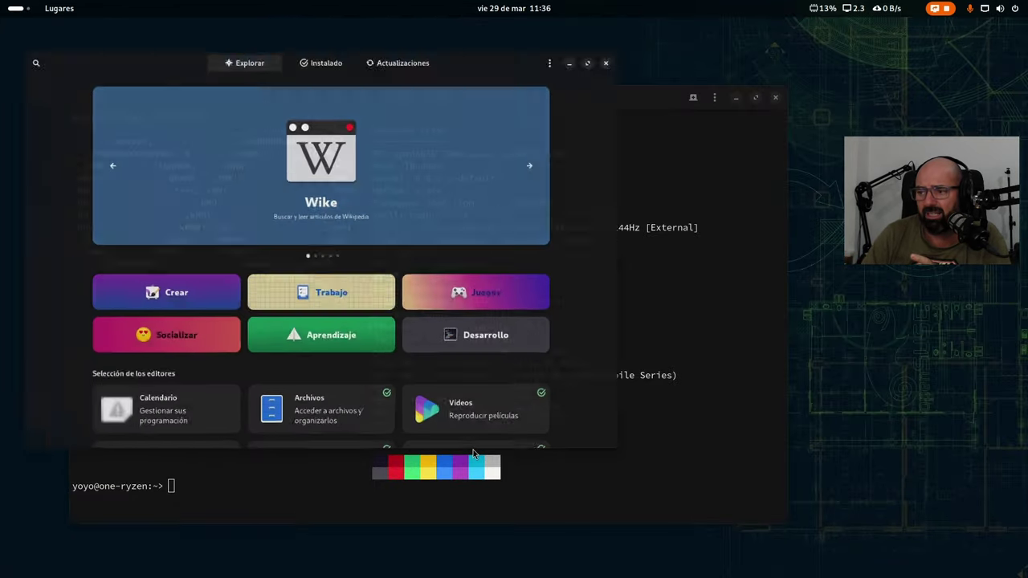
{"action": "key", "text": "super"}
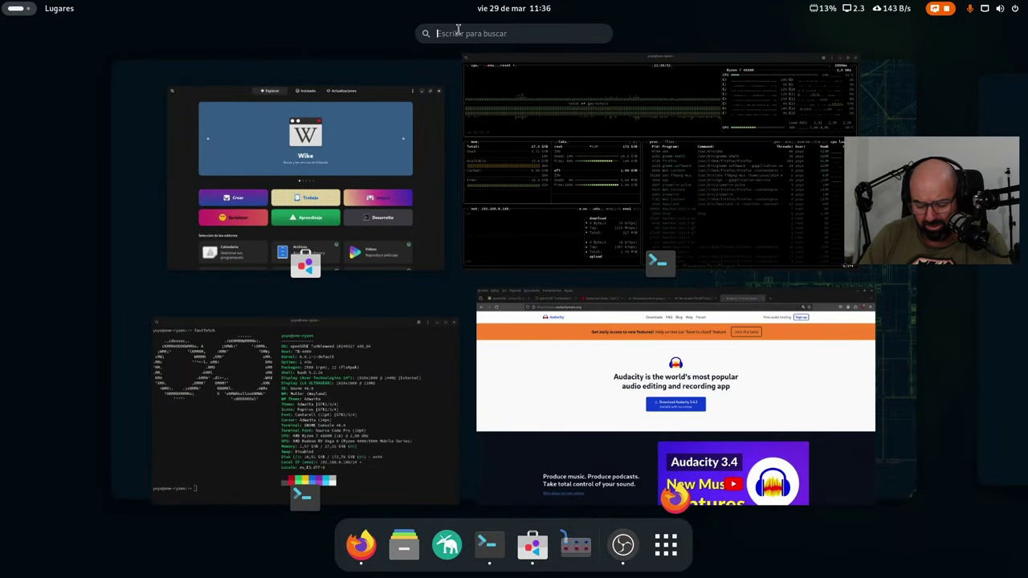
{"action": "type", "text": "re"}
{"action": "key", "text": "Escape"}
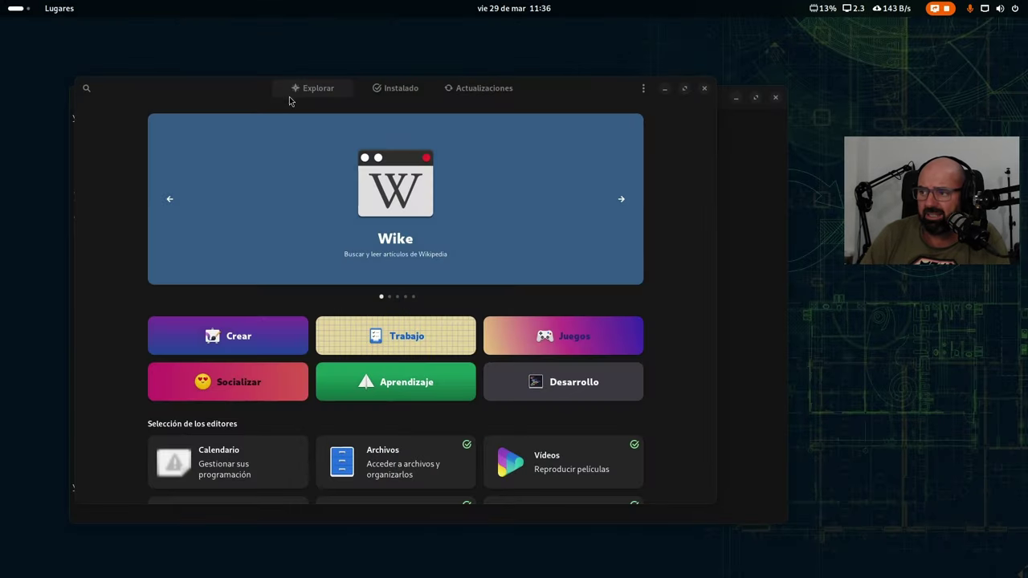
{"action": "left_click_drag", "start_coordinate": [214, 40], "coordinate": [420, 90]}
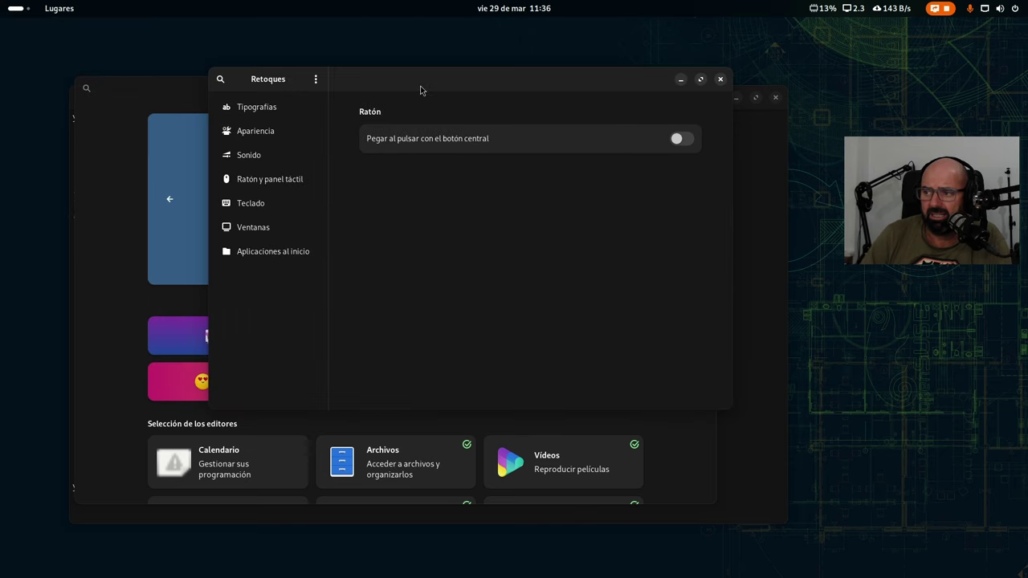
Review the typography, appearance and sound settings in Retoques.
{"action": "left_click", "coordinate": [269, 134]}
{"action": "left_click", "coordinate": [273, 115]}
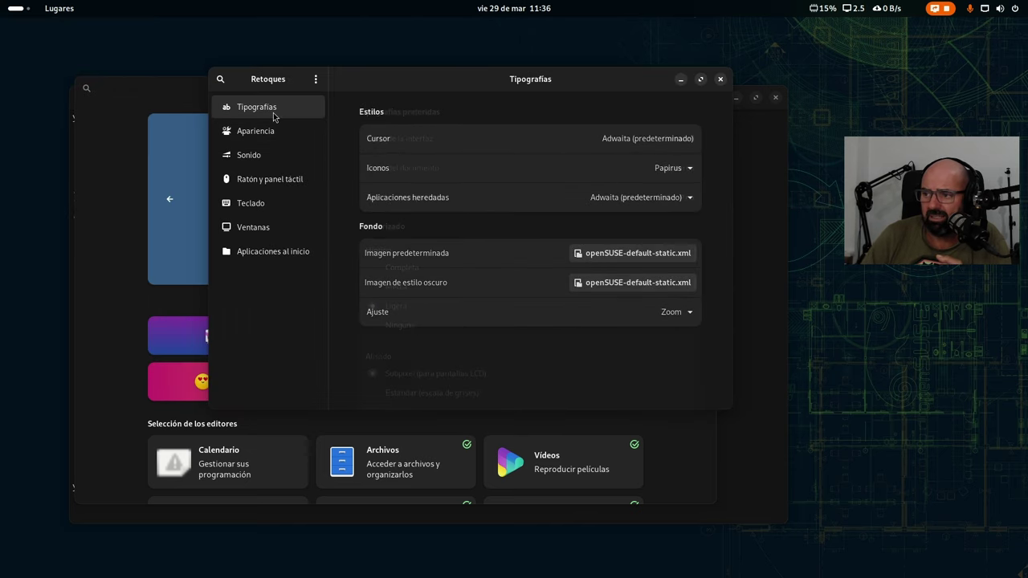
{"action": "scroll", "coordinate": [581, 306], "scroll_direction": "down", "scroll_amount": 3}
{"action": "scroll", "coordinate": [581, 306], "scroll_direction": "up", "scroll_amount": 3}
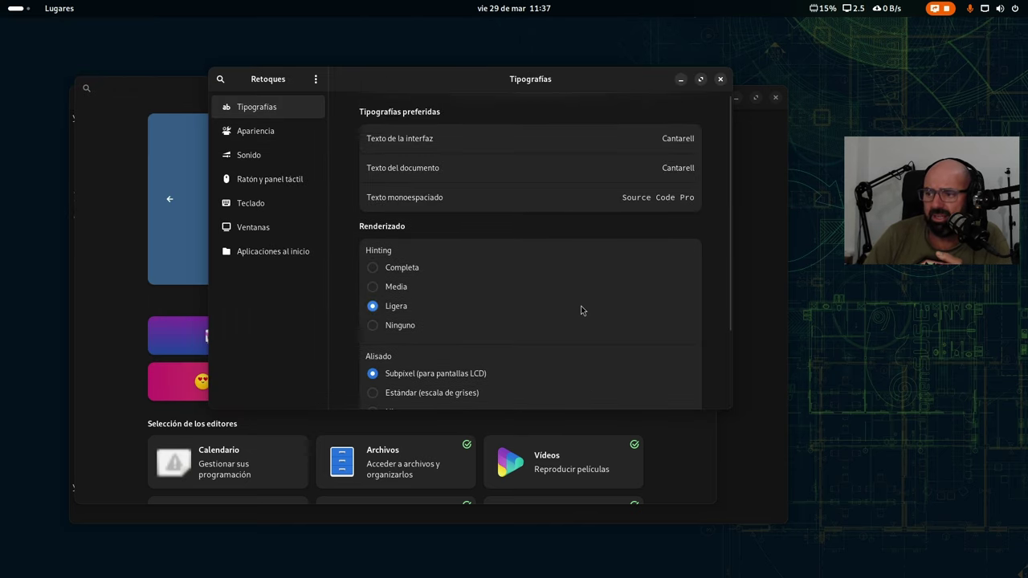
{"action": "left_click", "coordinate": [271, 134]}
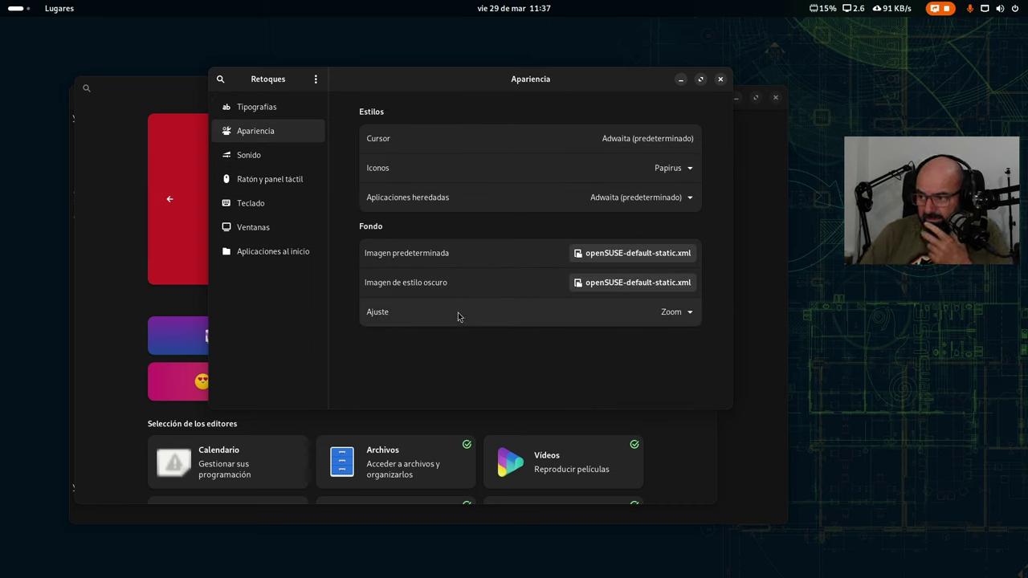
{"action": "left_click", "coordinate": [263, 159]}
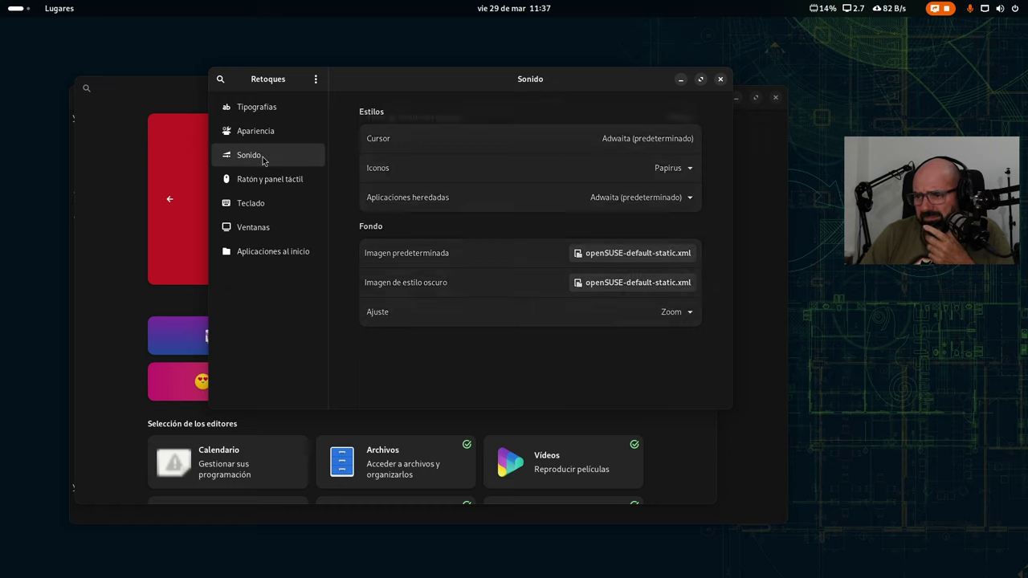
Review the mouse, keyboard and window settings in Retoques, and close both Retoques and the software store.
{"action": "left_click", "coordinate": [260, 182]}
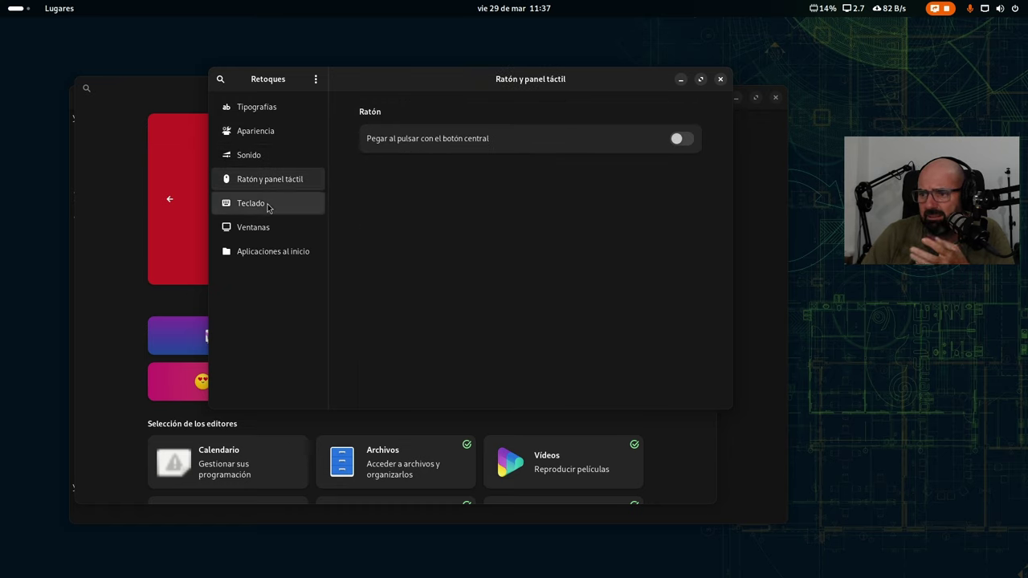
{"action": "left_click", "coordinate": [268, 206]}
{"action": "left_click", "coordinate": [254, 228]}
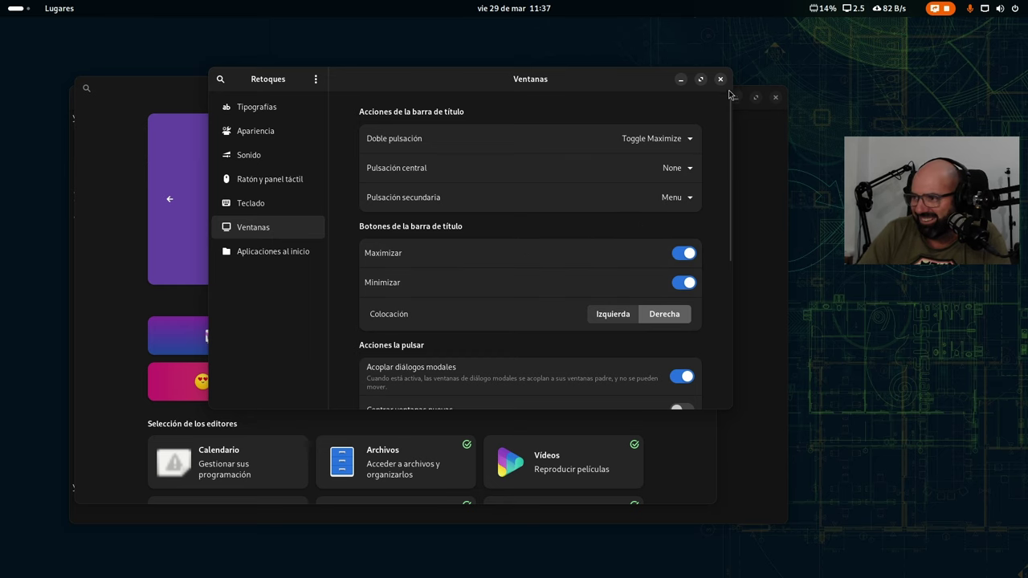
{"action": "scroll", "coordinate": [586, 314], "scroll_direction": "down", "scroll_amount": 5}
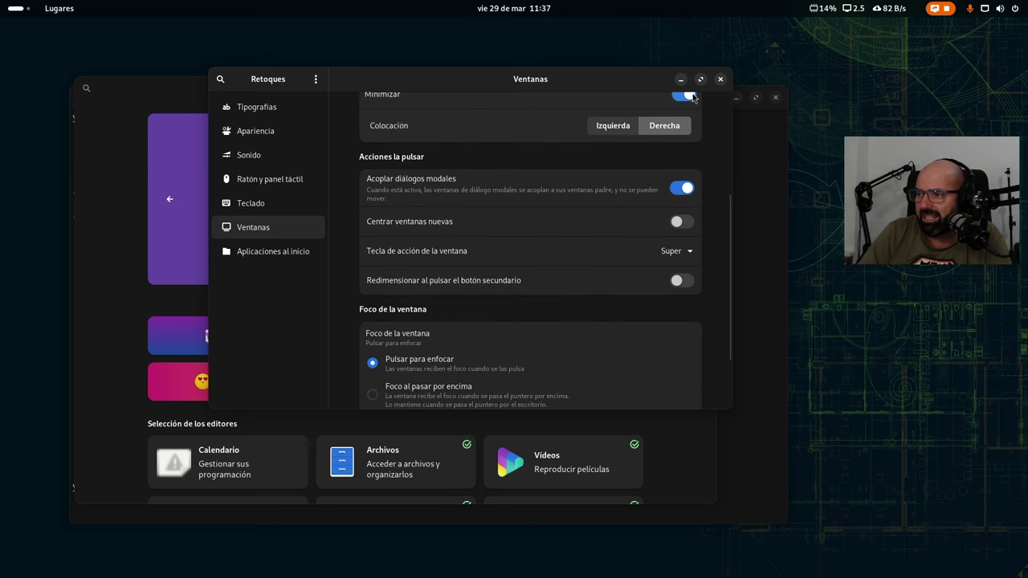
{"action": "left_click", "coordinate": [720, 80]}
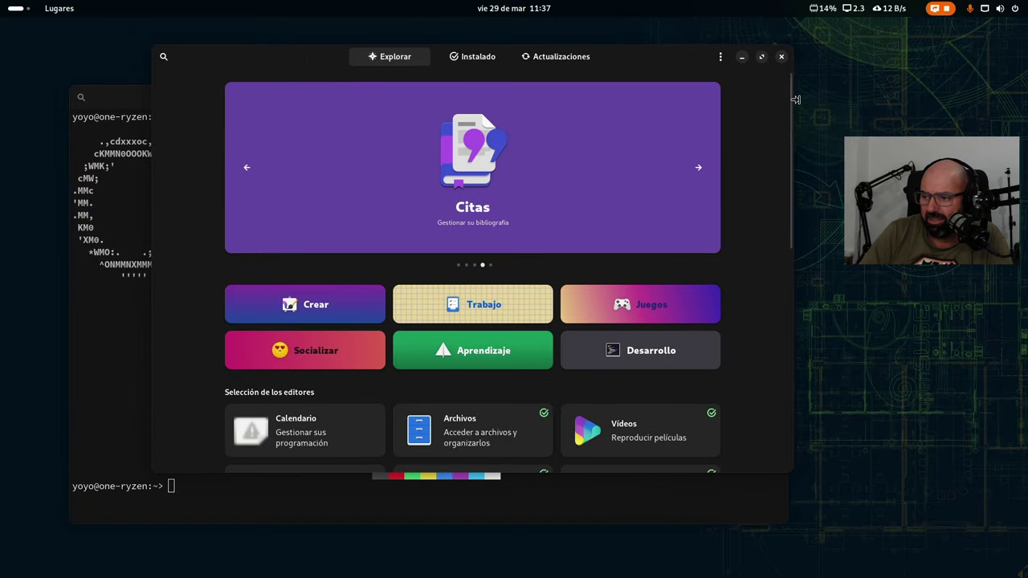
{"action": "left_click", "coordinate": [781, 58]}
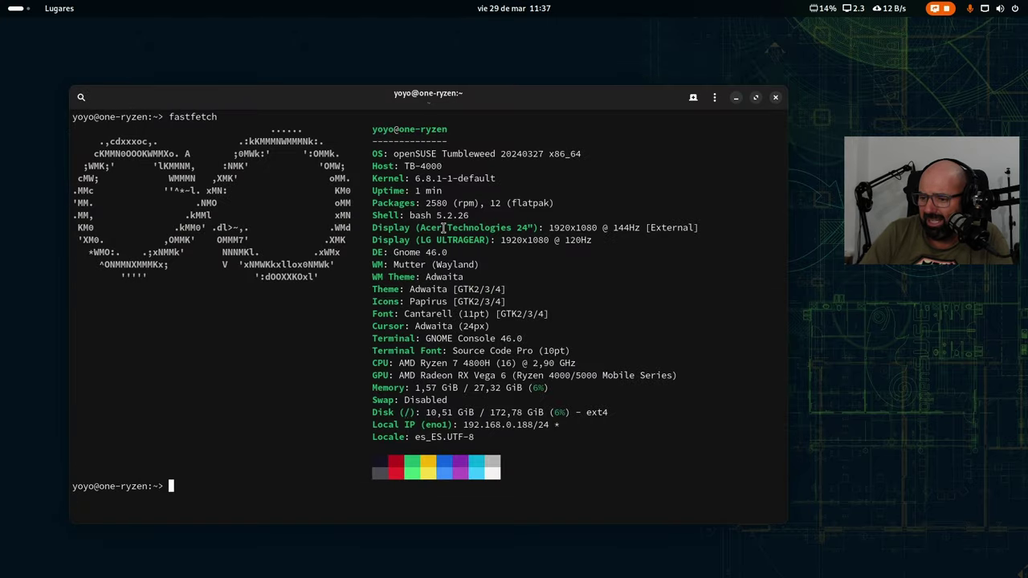
Show the contents of the Utilidades folder in the app grid, and advance to the second page of applications.
{"action": "mouse_move", "coordinate": [1, 1]}
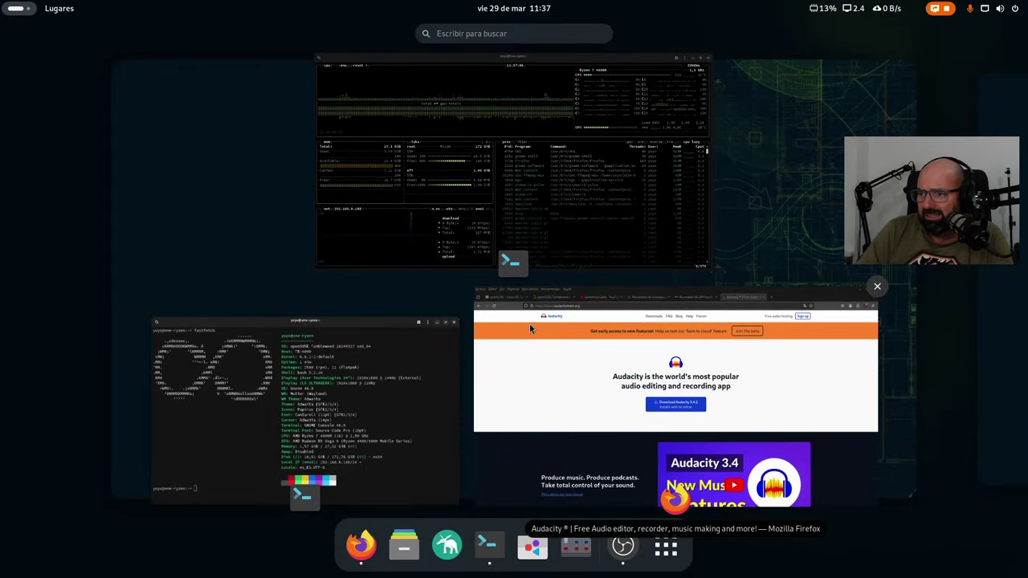
{"action": "left_click", "coordinate": [663, 542]}
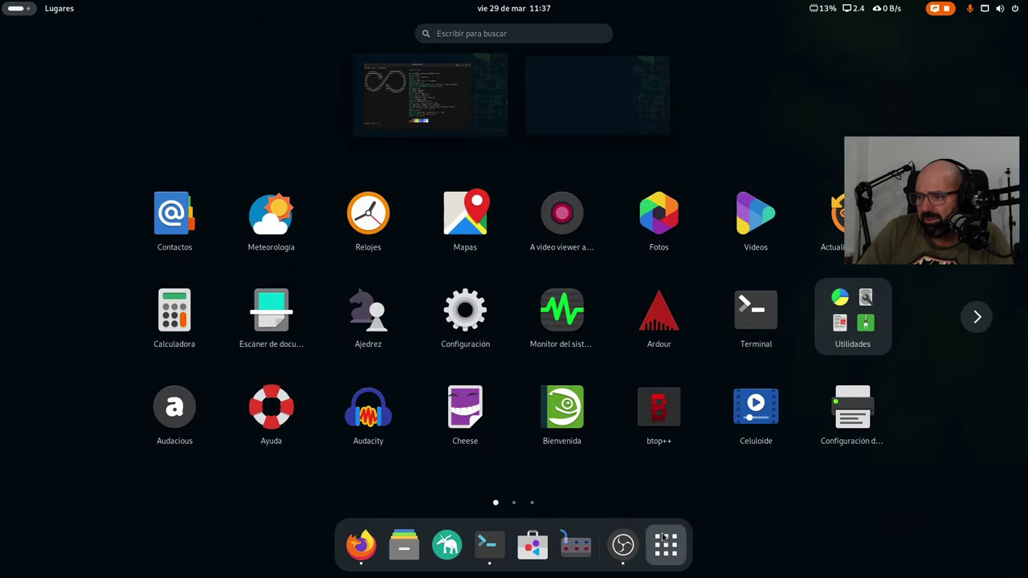
{"action": "left_click", "coordinate": [853, 317]}
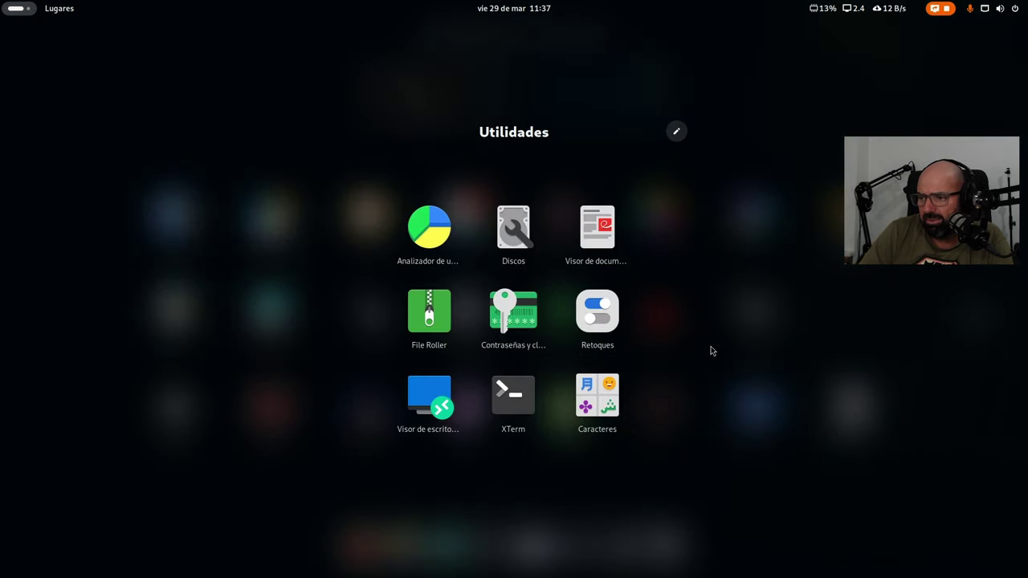
{"action": "left_click", "coordinate": [755, 351]}
{"action": "scroll", "coordinate": [775, 374], "scroll_direction": "down", "scroll_amount": 1}
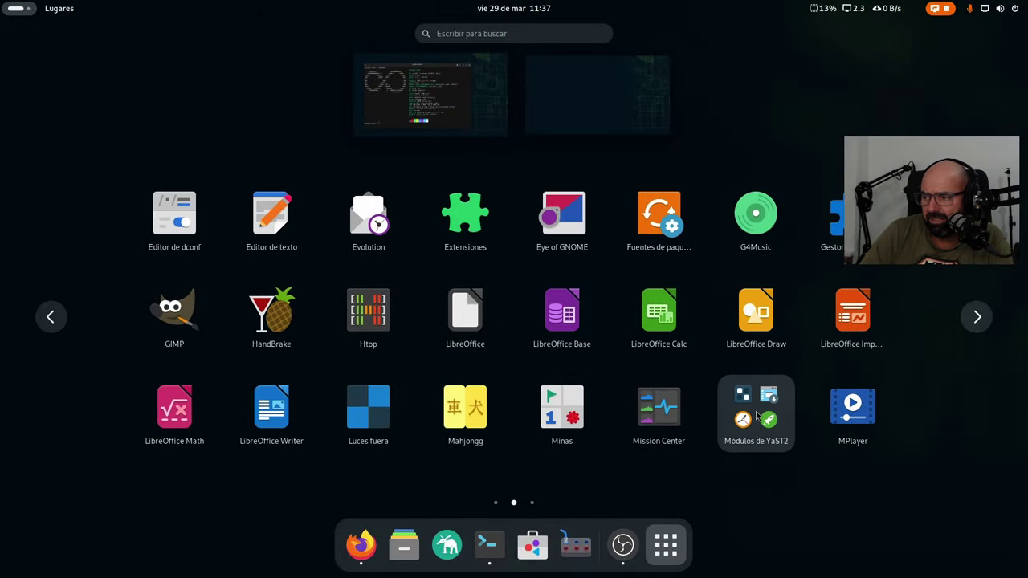
Browse the pages of the Módulos de YaST2 app folder through to the last one, and close the folder.
{"action": "left_click", "coordinate": [756, 413]}
{"action": "scroll", "coordinate": [601, 339], "scroll_direction": "down", "scroll_amount": 2}
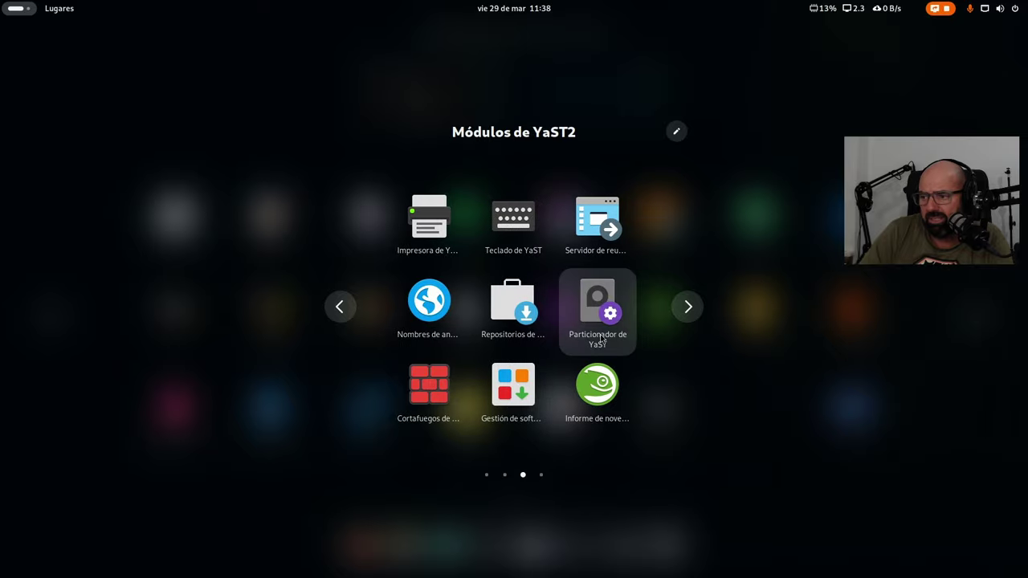
{"action": "scroll", "coordinate": [601, 339], "scroll_direction": "down", "scroll_amount": 1}
{"action": "scroll", "coordinate": [600, 340], "scroll_direction": "up", "scroll_amount": 1}
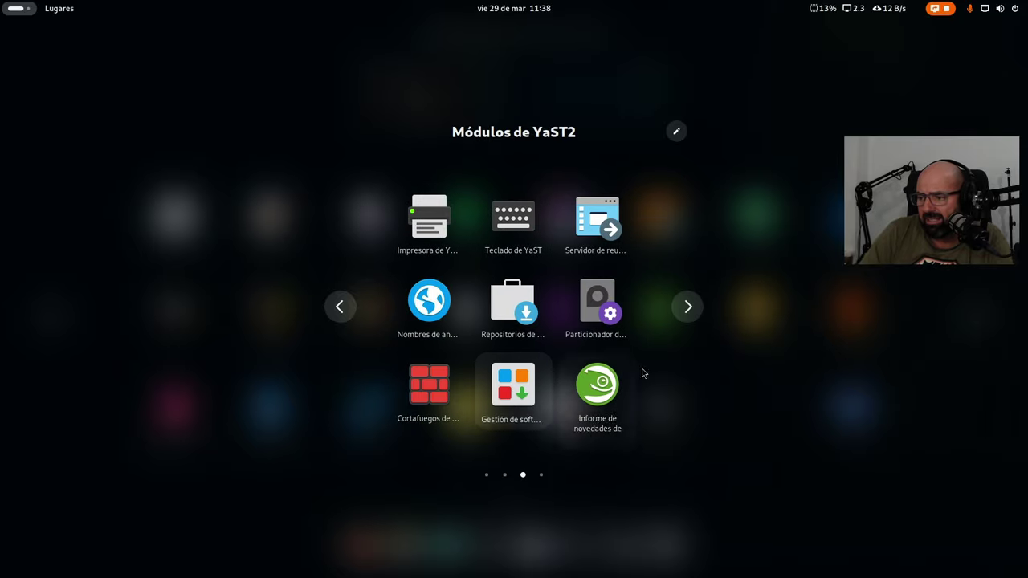
{"action": "scroll", "coordinate": [634, 351], "scroll_direction": "down", "scroll_amount": 1}
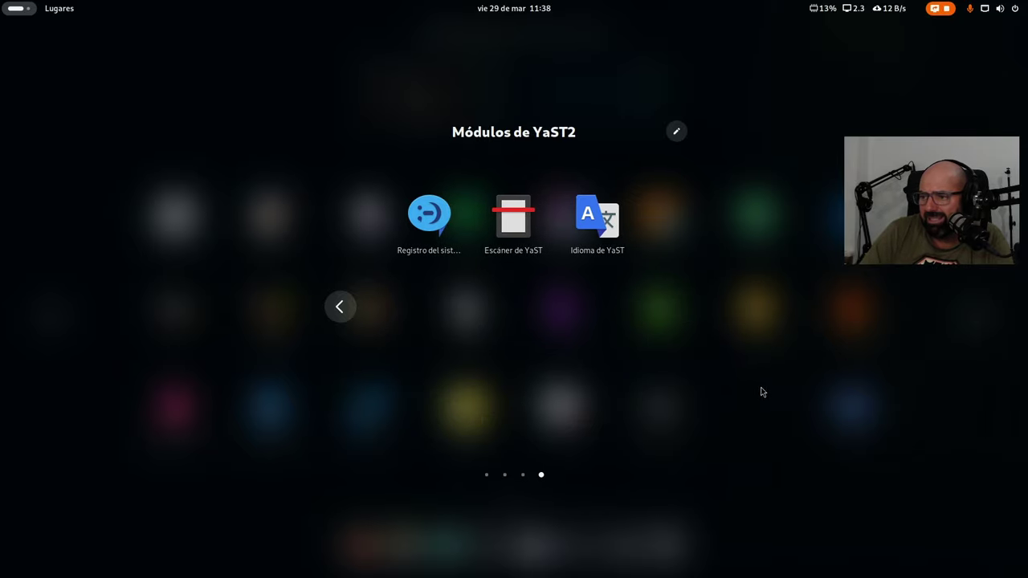
{"action": "left_click", "coordinate": [167, 75]}
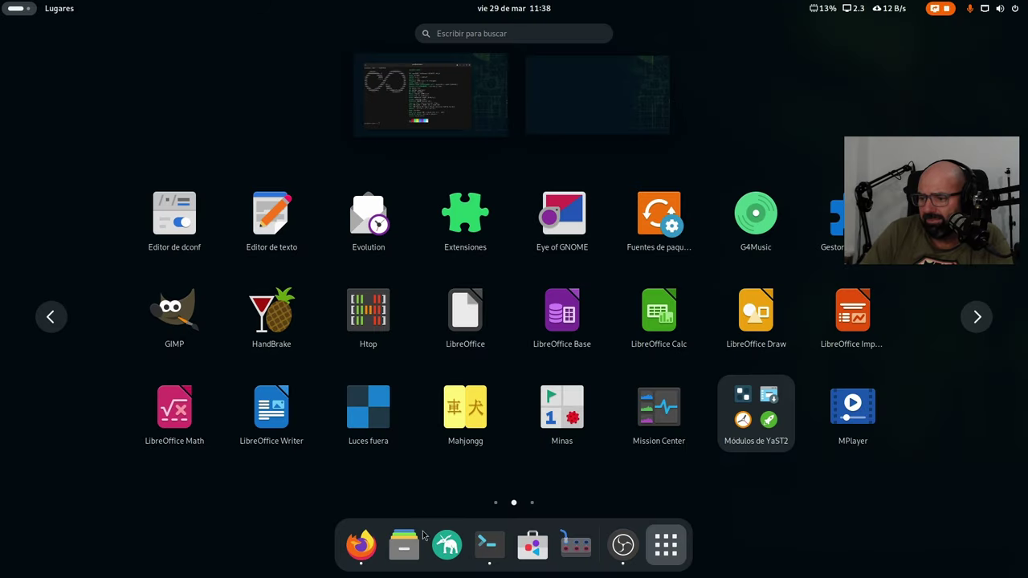
Launch the YaST Control Center, authenticate with the root password, look over its modules, and close it.
{"action": "left_click", "coordinate": [441, 557]}
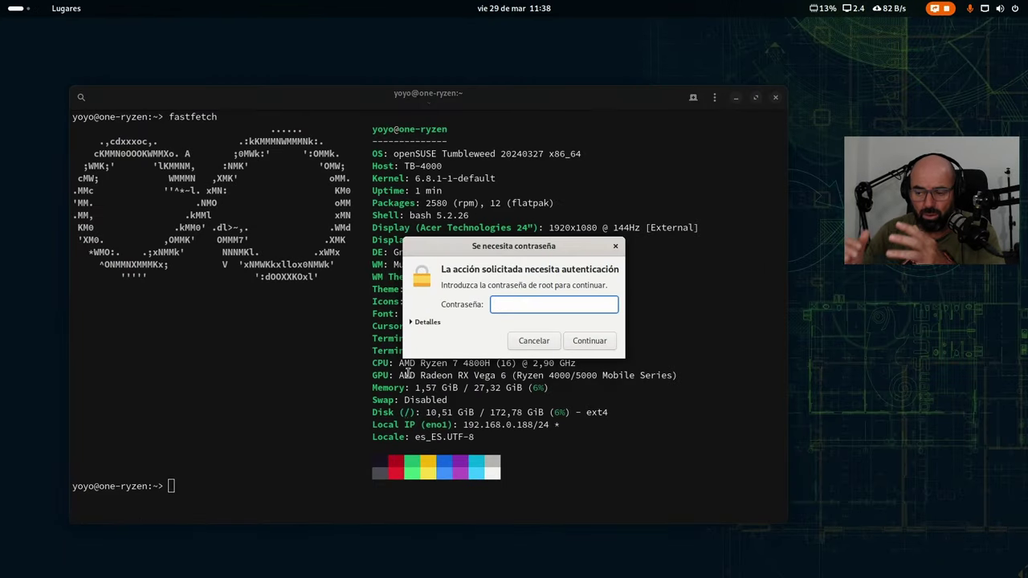
{"action": "type", "text": "•"}
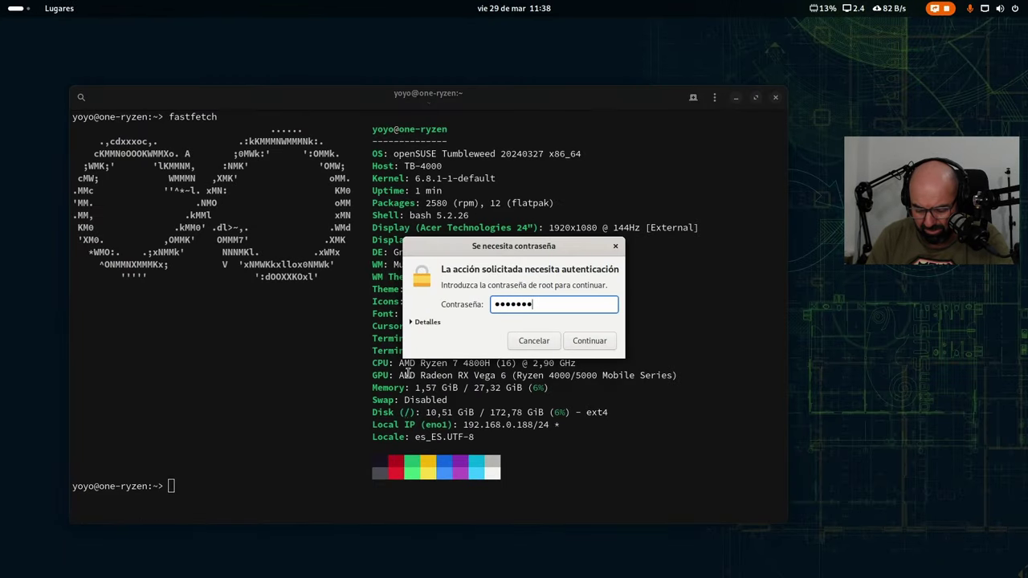
{"action": "key", "text": "Return"}
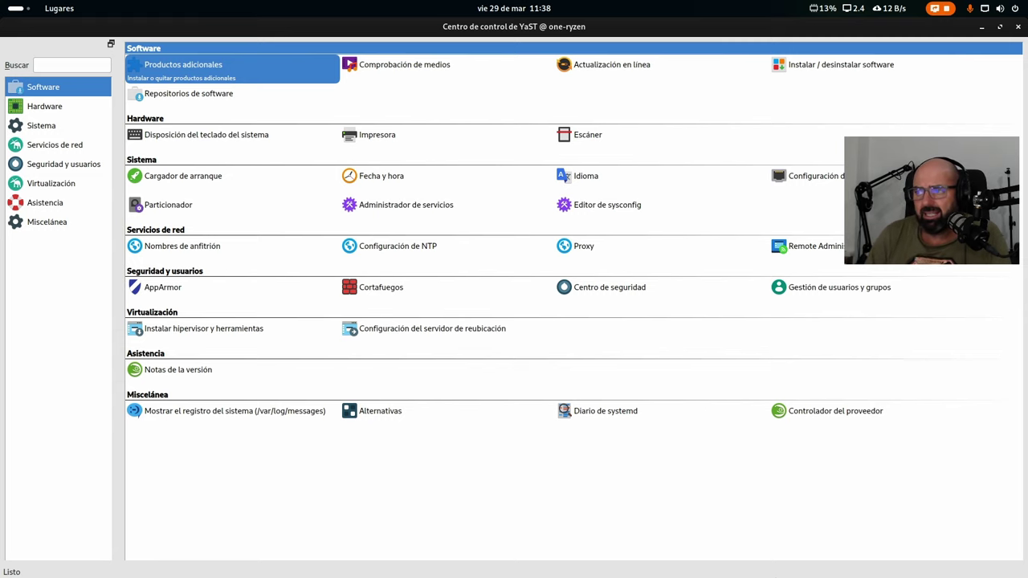
{"action": "left_click", "coordinate": [1017, 27]}
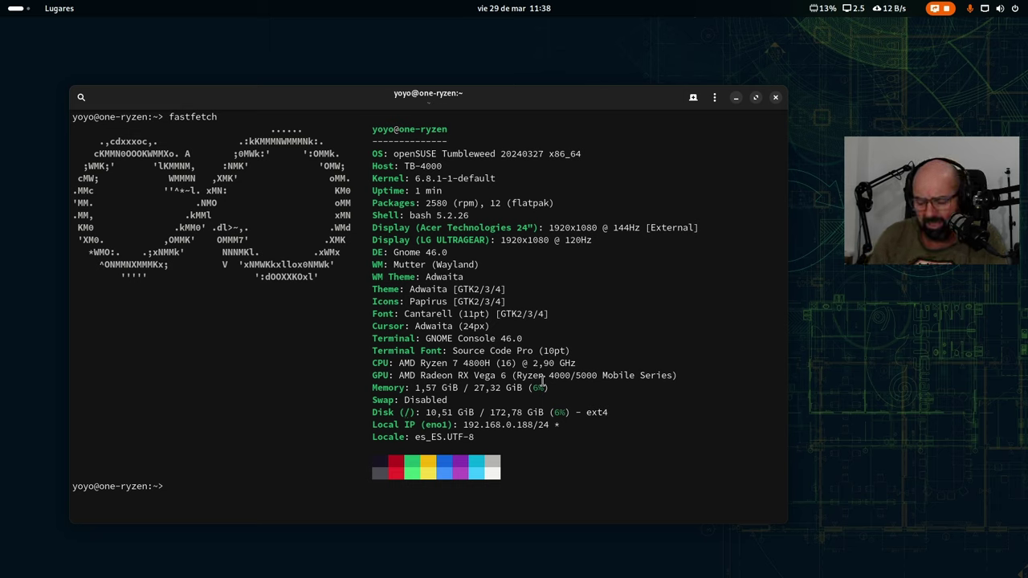
Refresh the repositories in the terminal with "sudo zypper ref", authenticating with the root password.
{"action": "type", "text": "sudo"}
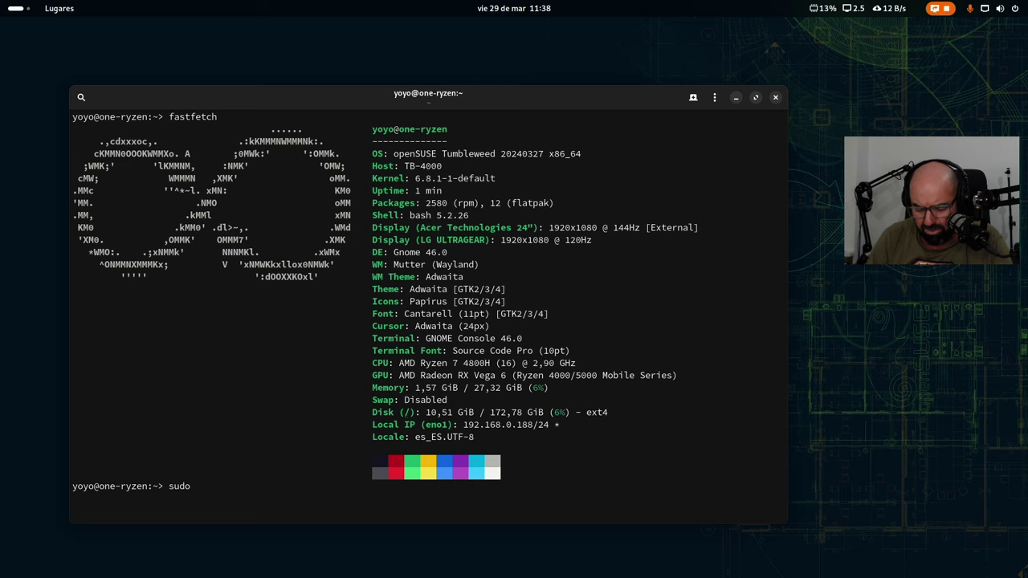
{"action": "type", "text": " zypper ref"}
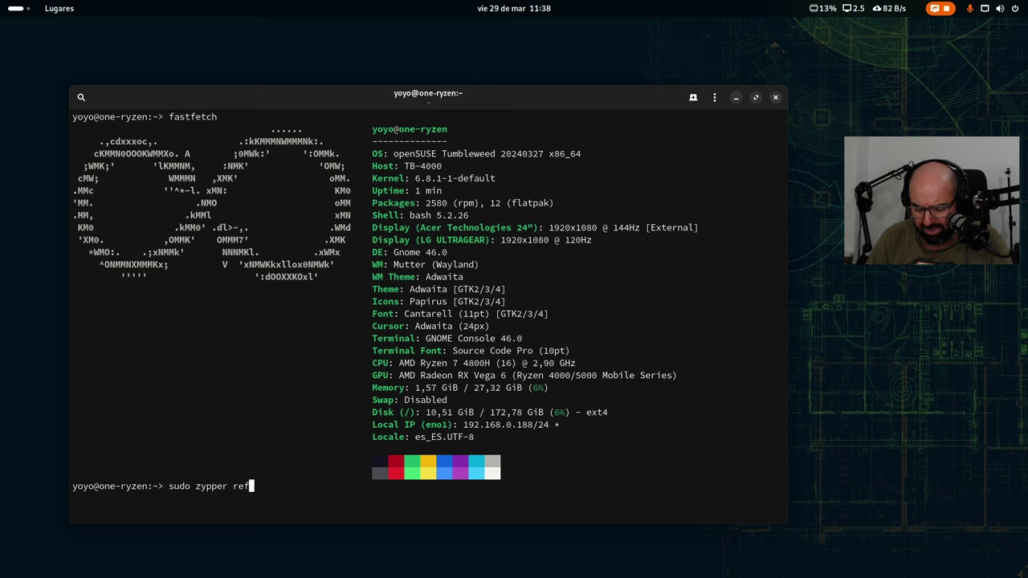
{"action": "key", "text": "Return"}
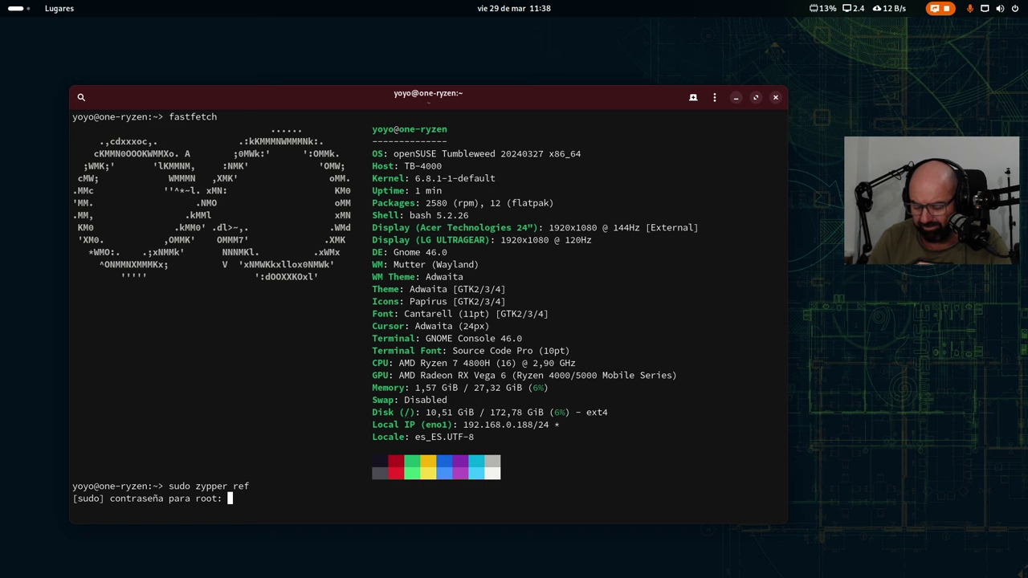
{"action": "key", "text": "Return"}
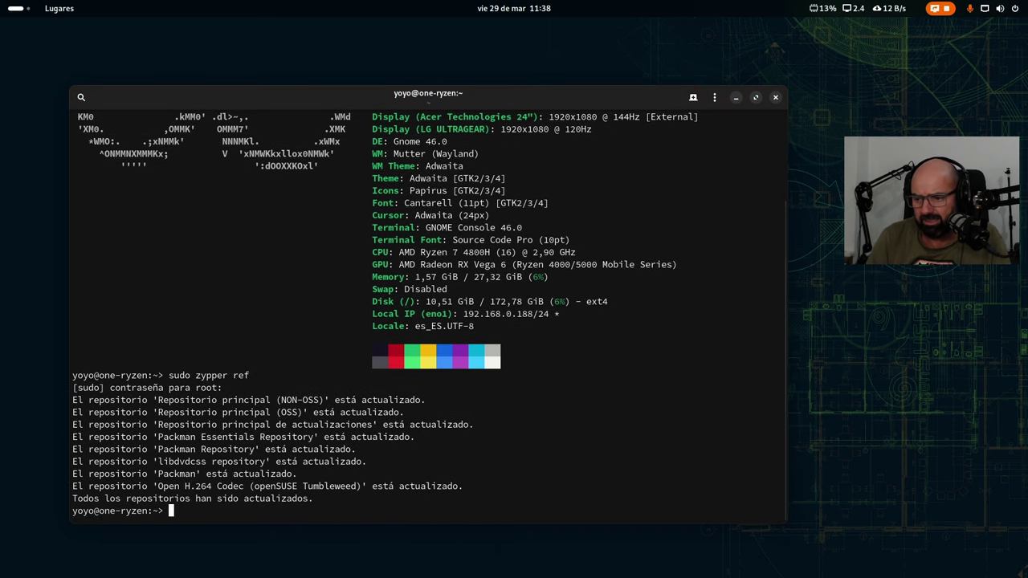
Run a package update in the terminal with "sudo zypper up".
{"action": "type", "text": "sudo"}
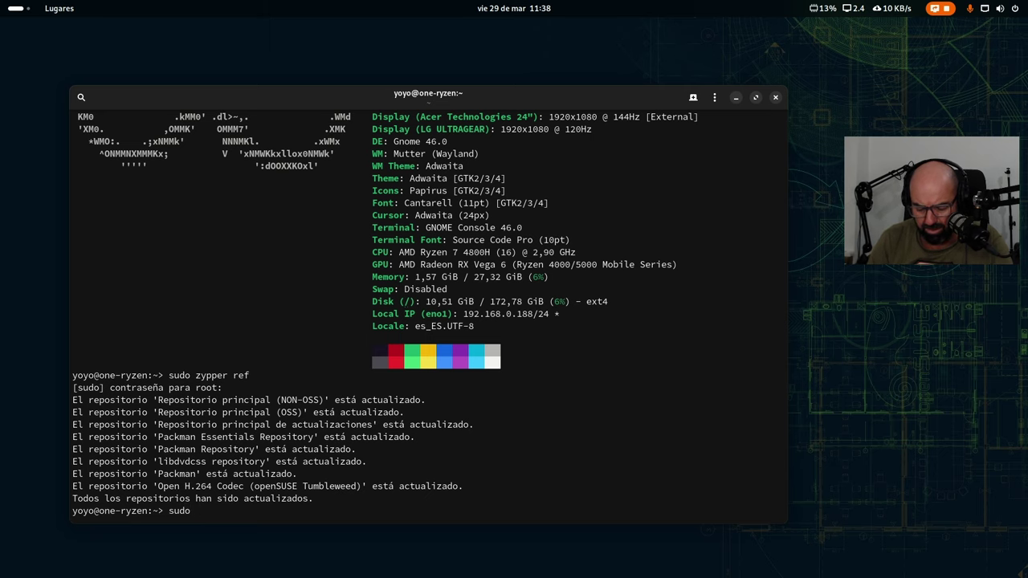
{"action": "type", "text": " zypper "}
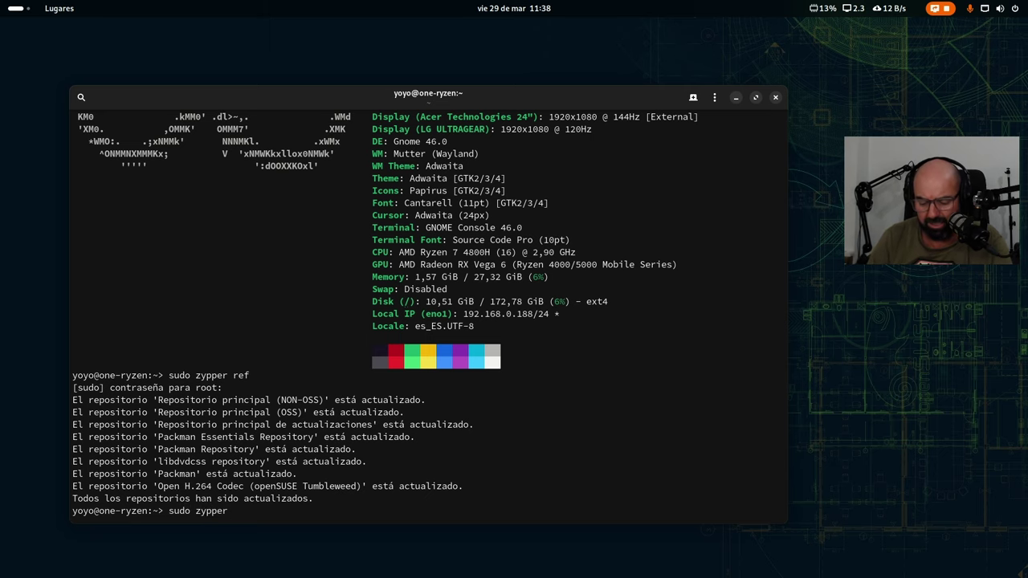
{"action": "type", "text": "up"}
{"action": "key", "text": "Return"}
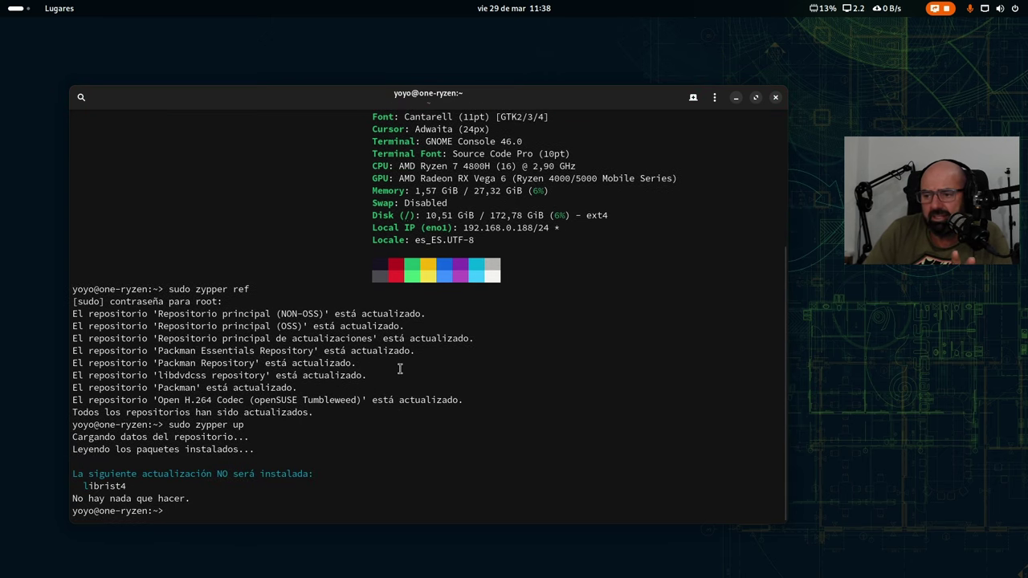
Switch to Firefox and open the bookmarked "zypper - openSUSE Wiki" page from Otros marcadores in a new tab.
{"action": "key", "text": "super"}
{"action": "left_click", "coordinate": [506, 367]}
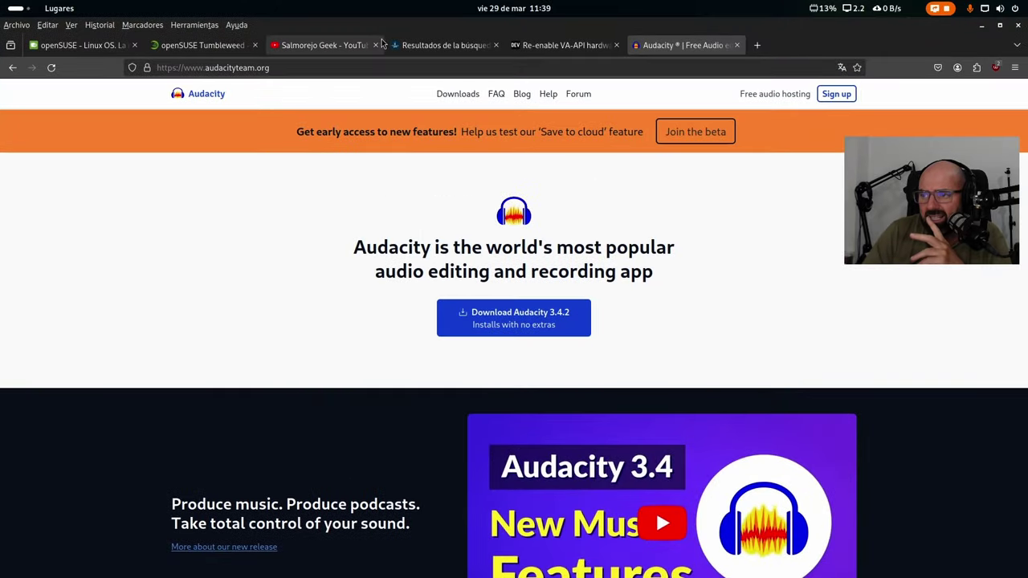
{"action": "left_click", "coordinate": [756, 46]}
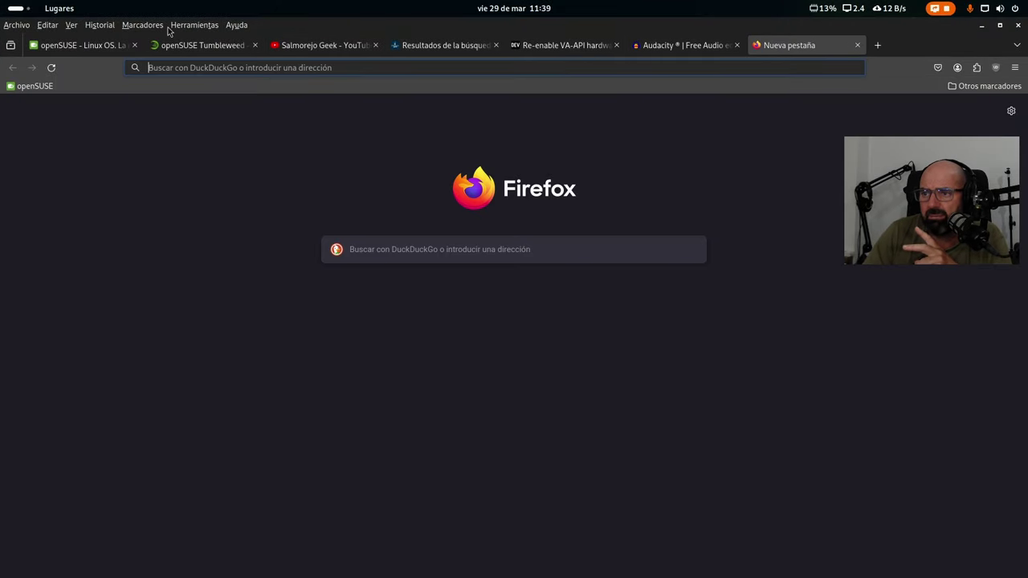
{"action": "left_click", "coordinate": [143, 25]}
{"action": "mouse_move", "coordinate": [185, 108]}
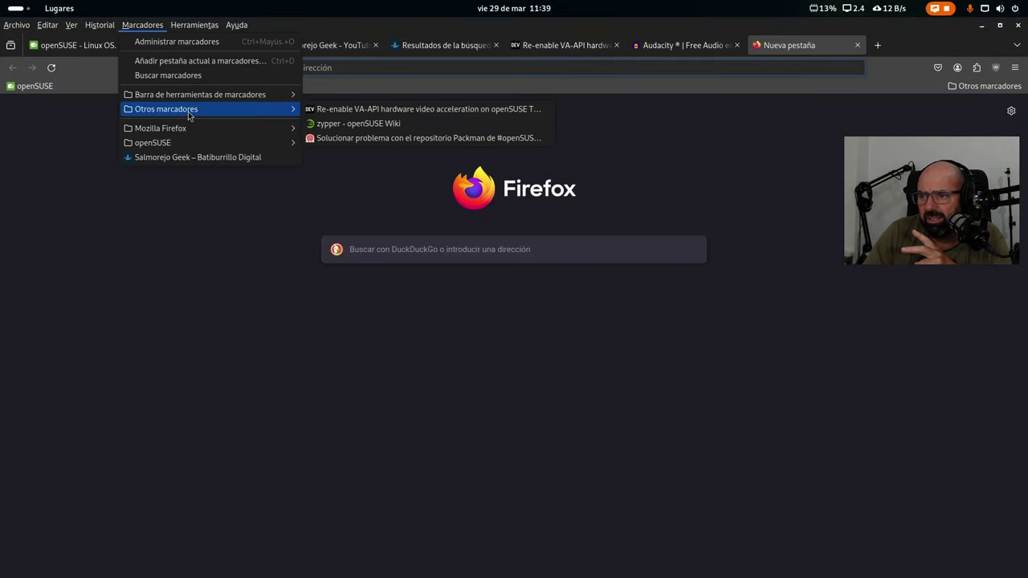
{"action": "left_click", "coordinate": [359, 124]}
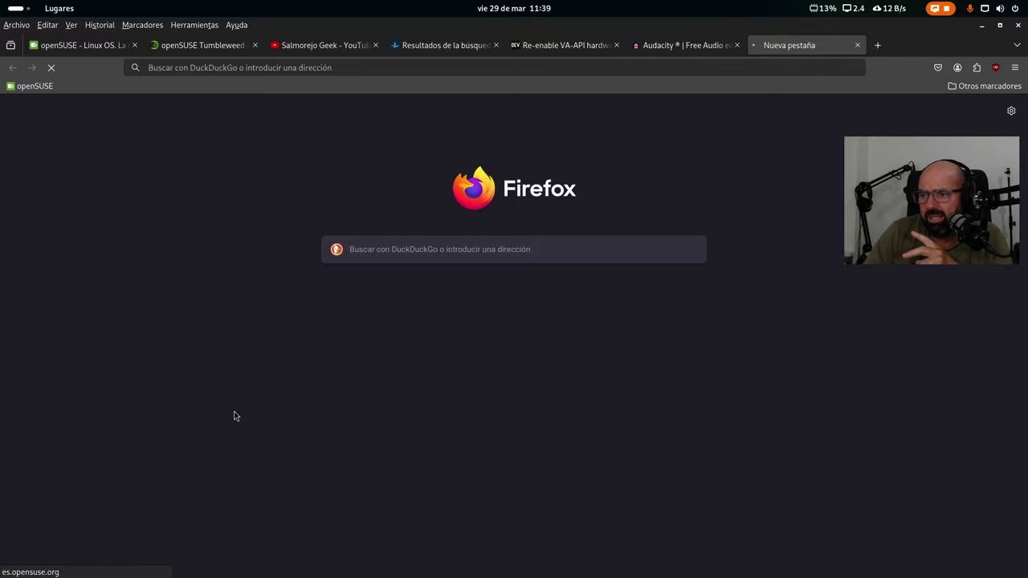
Look through the zypper wiki page, from the general usage examples to the sections on managing repositories and services.
{"action": "scroll", "coordinate": [221, 394], "scroll_direction": "down", "scroll_amount": 6}
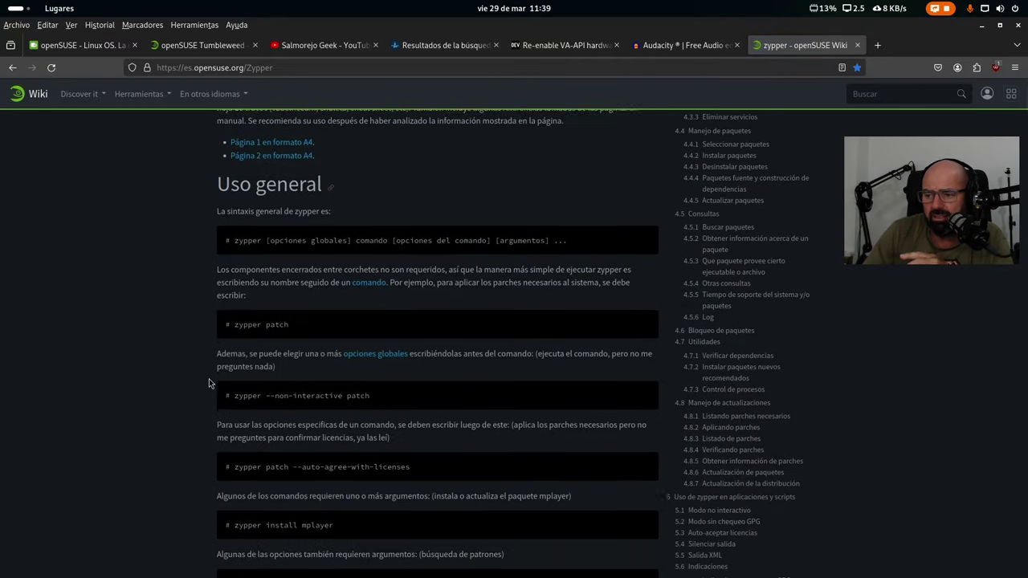
{"action": "scroll", "coordinate": [209, 379], "scroll_direction": "down", "scroll_amount": 20}
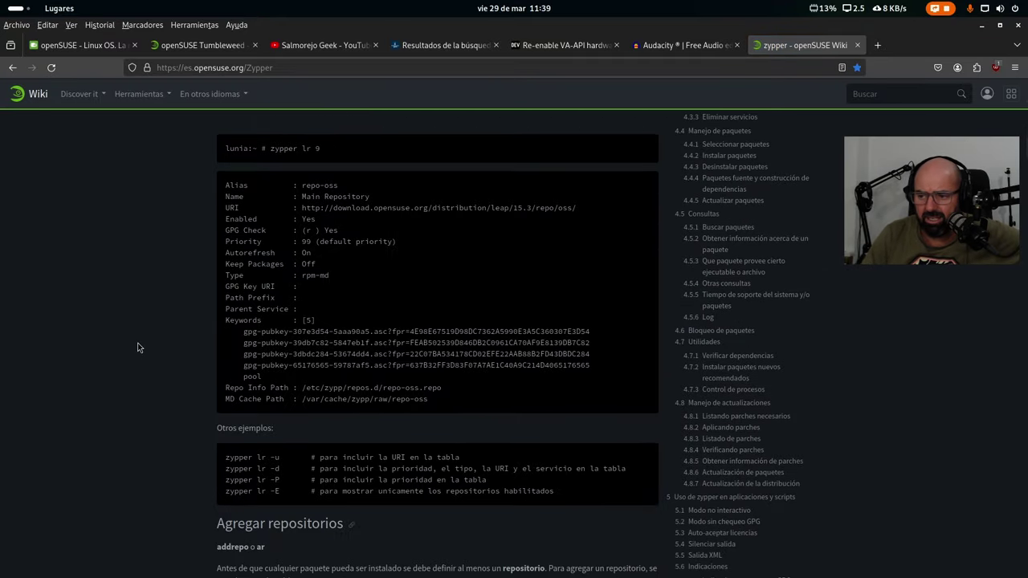
{"action": "scroll", "coordinate": [137, 347], "scroll_direction": "up", "scroll_amount": 20}
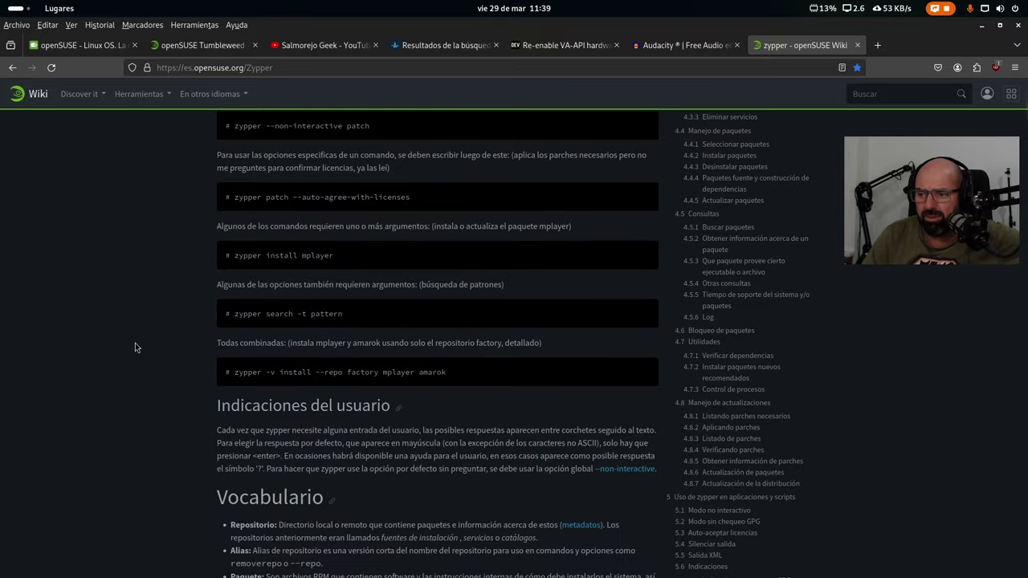
{"action": "scroll", "coordinate": [135, 347], "scroll_direction": "down", "scroll_amount": 20}
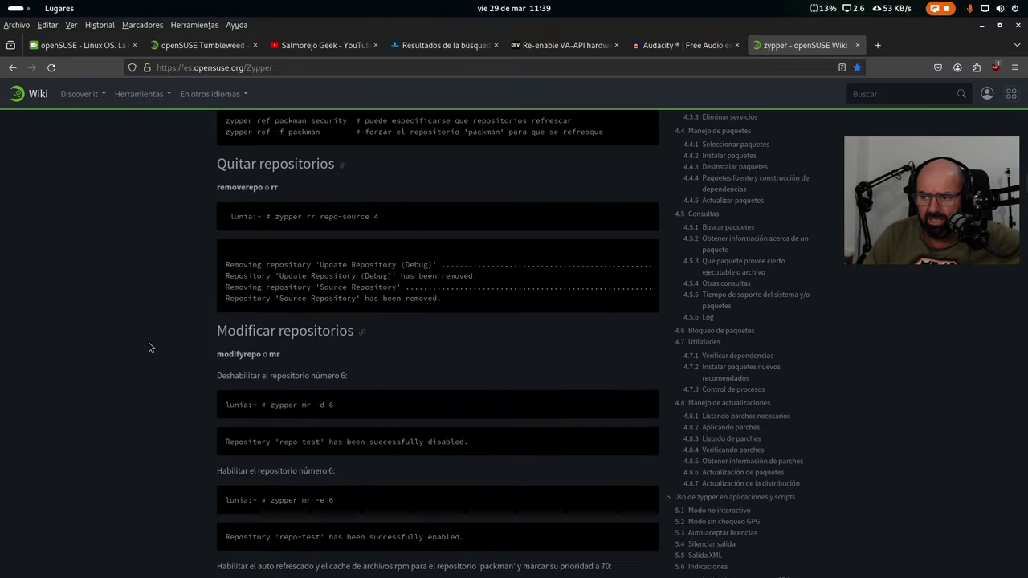
{"action": "scroll", "coordinate": [148, 347], "scroll_direction": "down", "scroll_amount": 10}
{"action": "scroll", "coordinate": [225, 344], "scroll_direction": "down", "scroll_amount": 5}
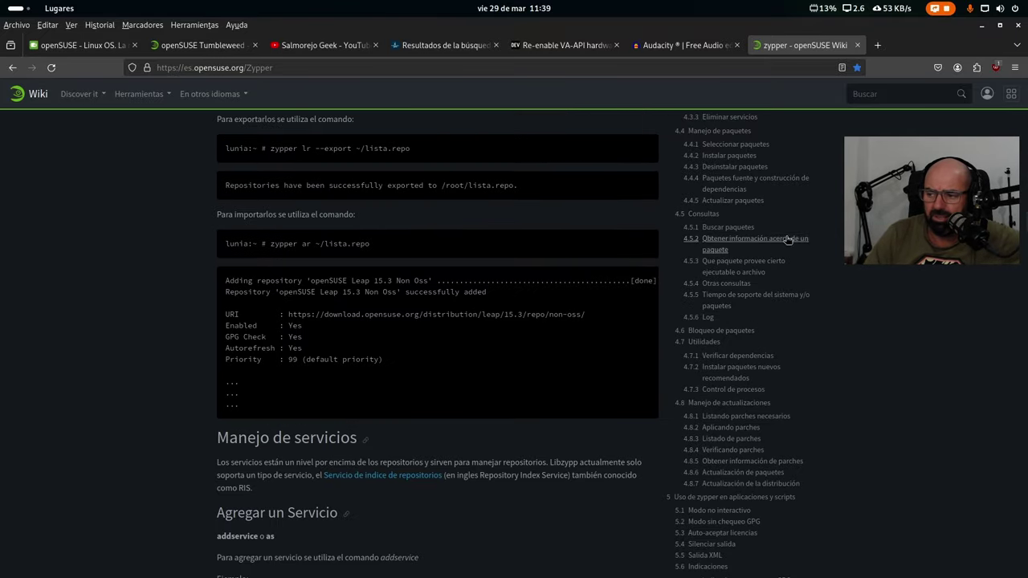
Return to the terminal and review the fastfetch system information above the zypper output.
{"action": "key", "text": "alt+Tab"}
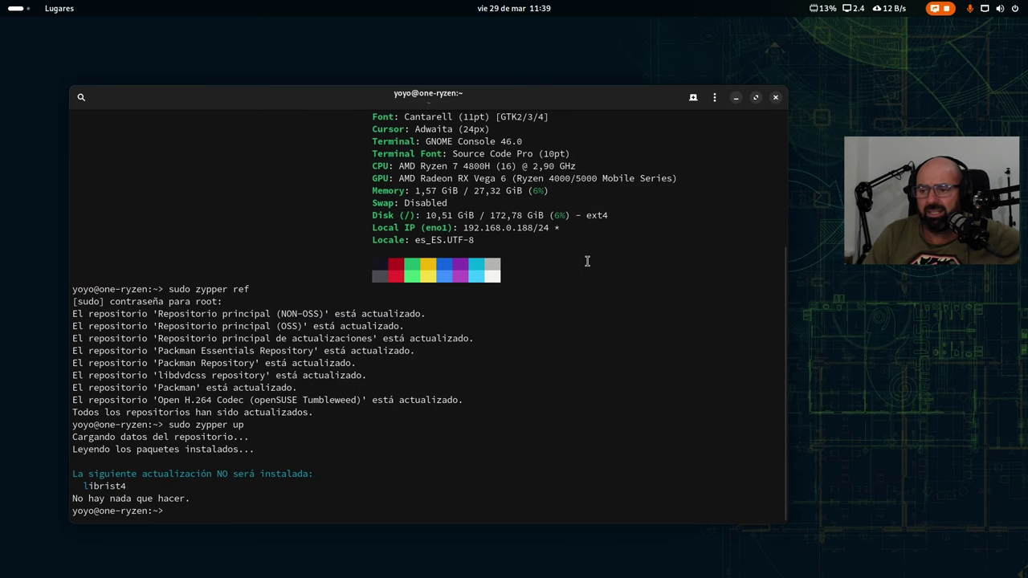
{"action": "scroll", "coordinate": [566, 409], "scroll_direction": "up", "scroll_amount": 5}
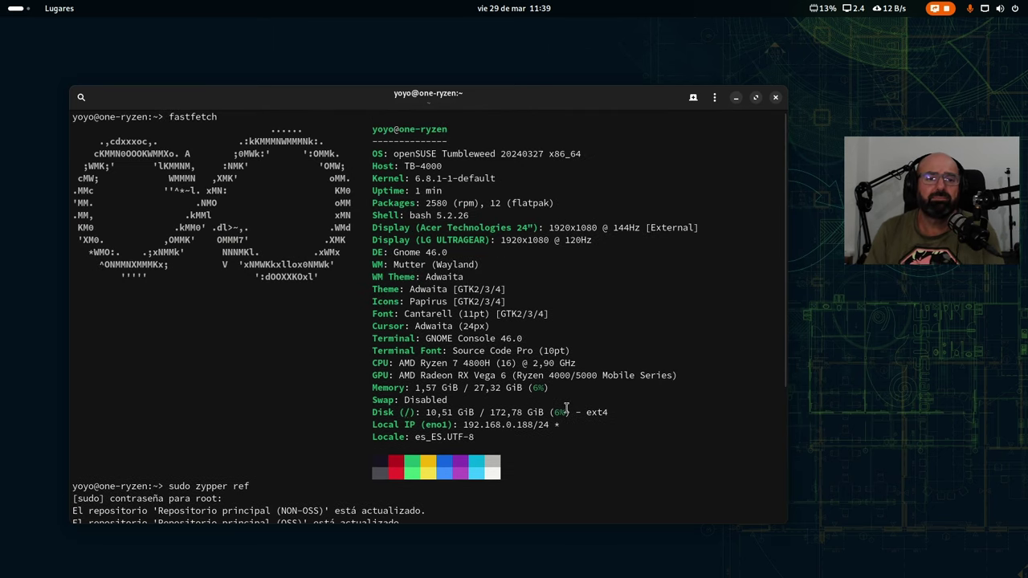